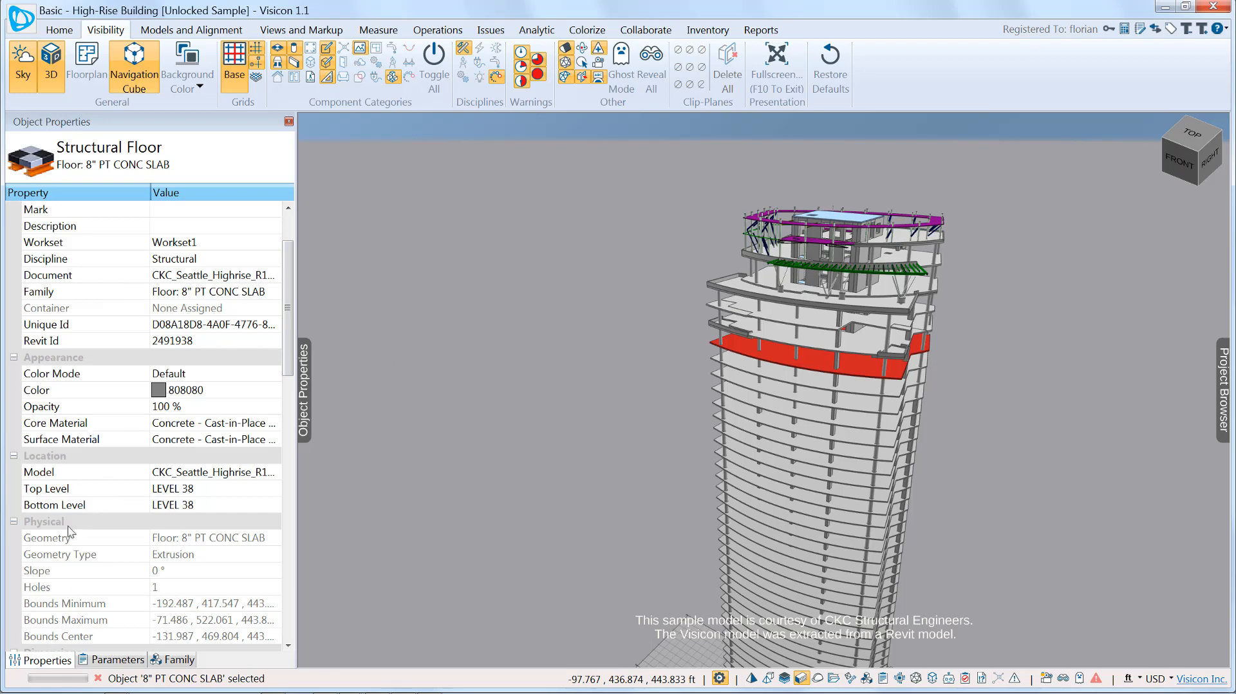
Review the selected structural floor's parameters and family data, including dimensions, load map, identity and material values.
click(110, 660)
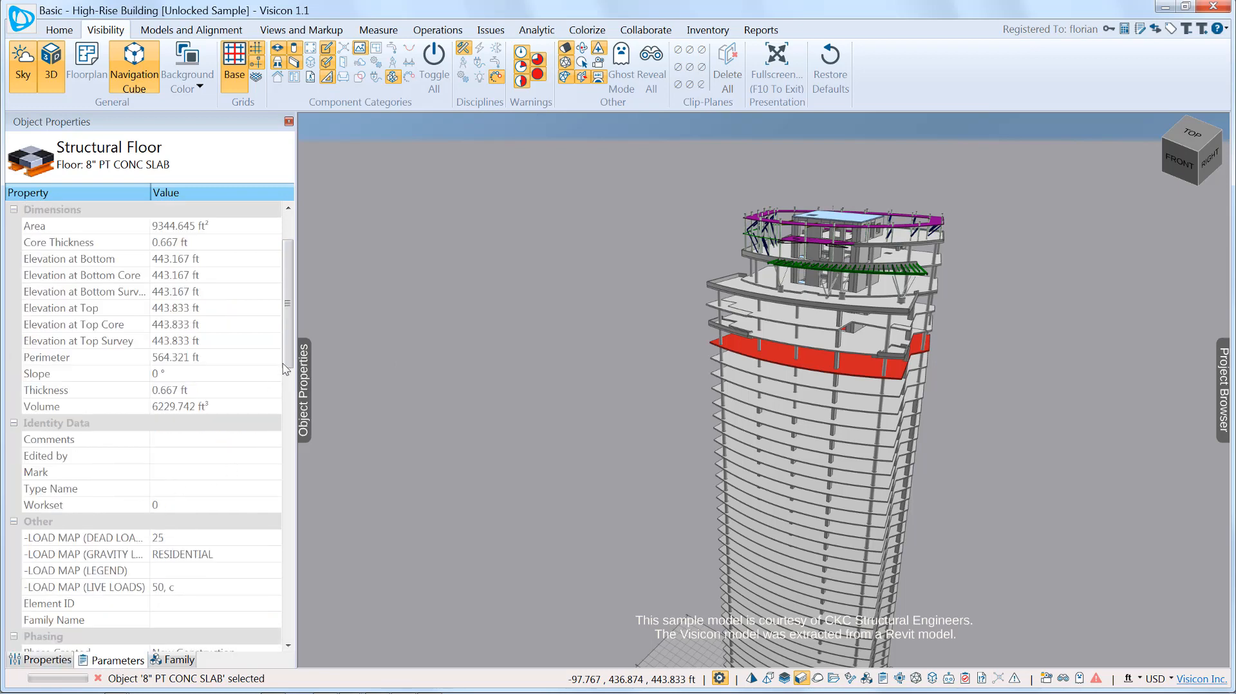
mouse_move(290, 351)
mouse_down()
mouse_move(288, 302)
mouse_move(281, 348)
mouse_up()
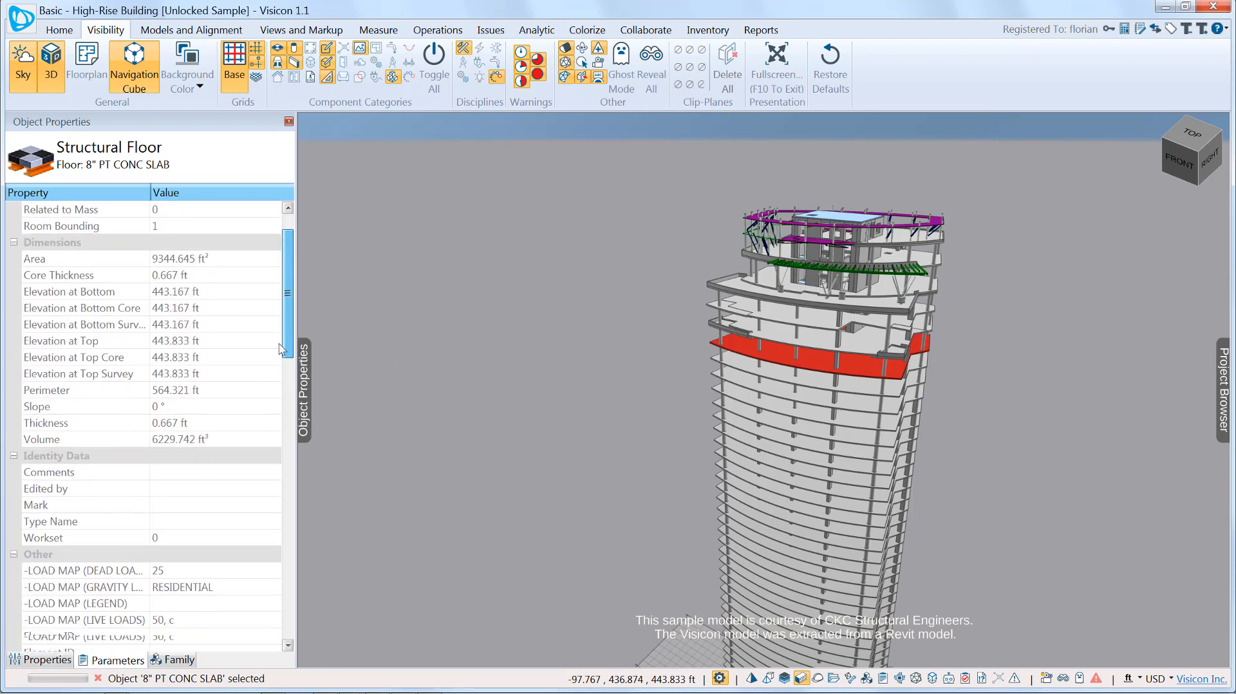
scroll(270, 386, down, 5)
scroll(263, 419, up, 2)
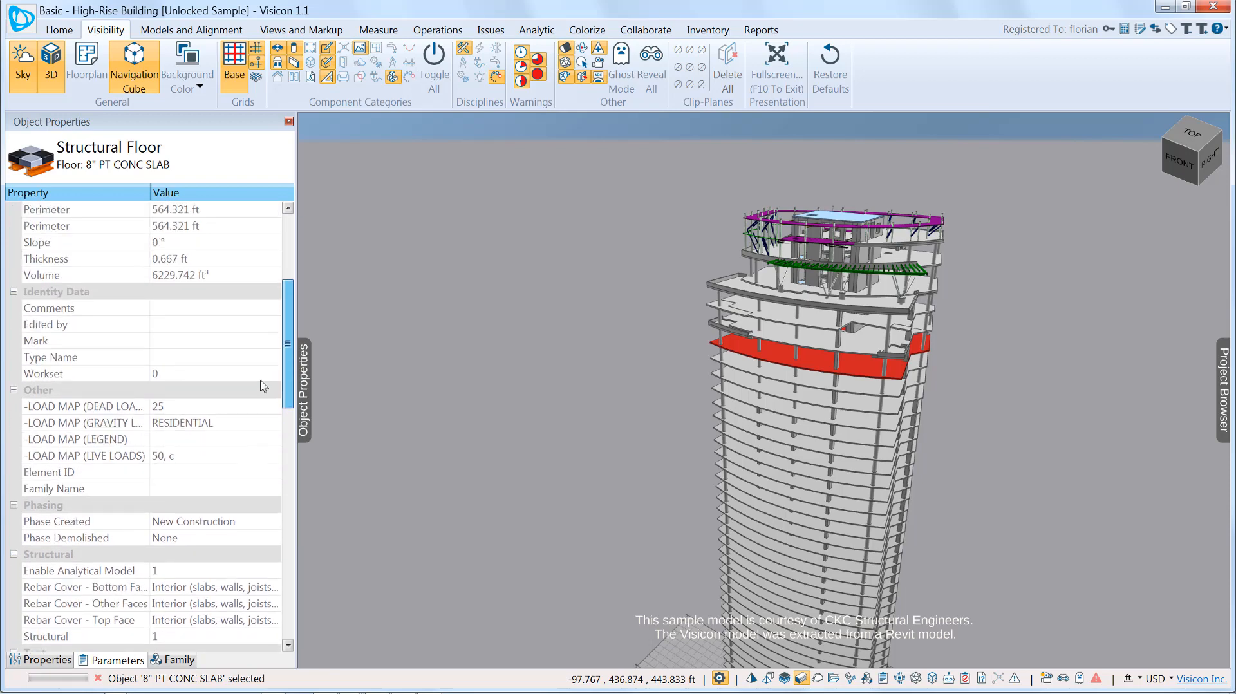
click(172, 660)
mouse_move(291, 358)
mouse_down()
mouse_move(292, 288)
mouse_move(287, 357)
mouse_up()
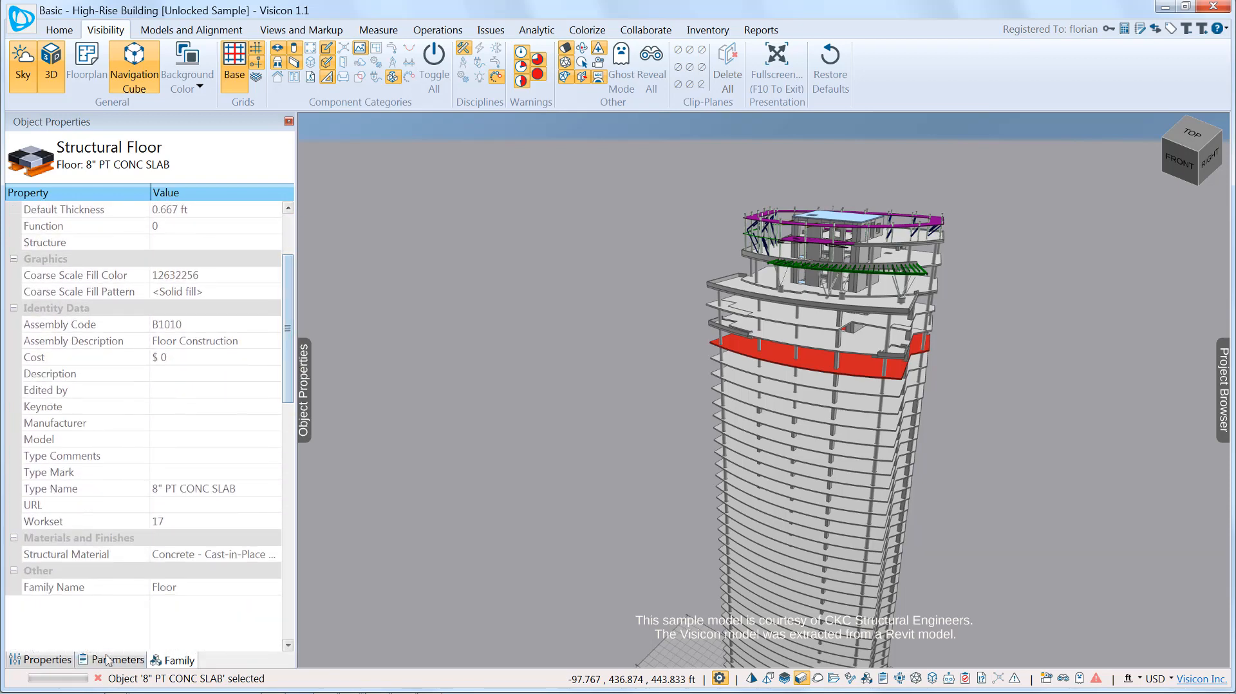
Copy the Thickness variable from the selected floor slab's dimension properties.
click(49, 661)
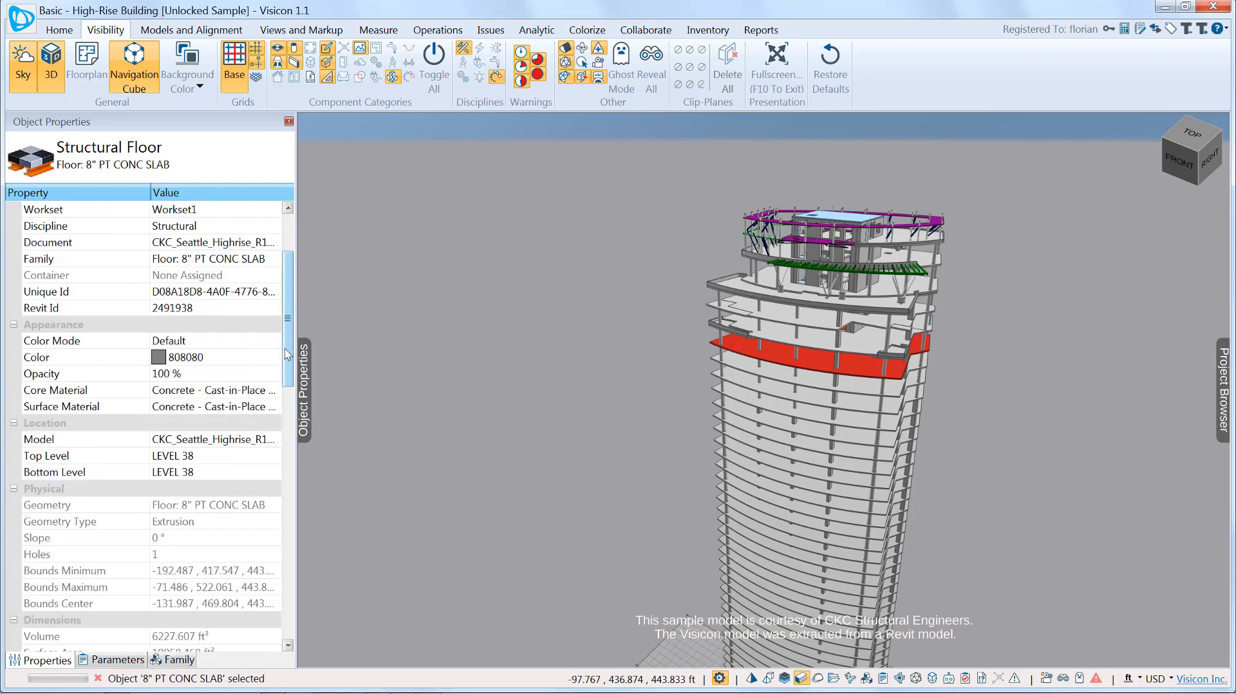
drag(286, 379, 287, 411)
click(67, 507)
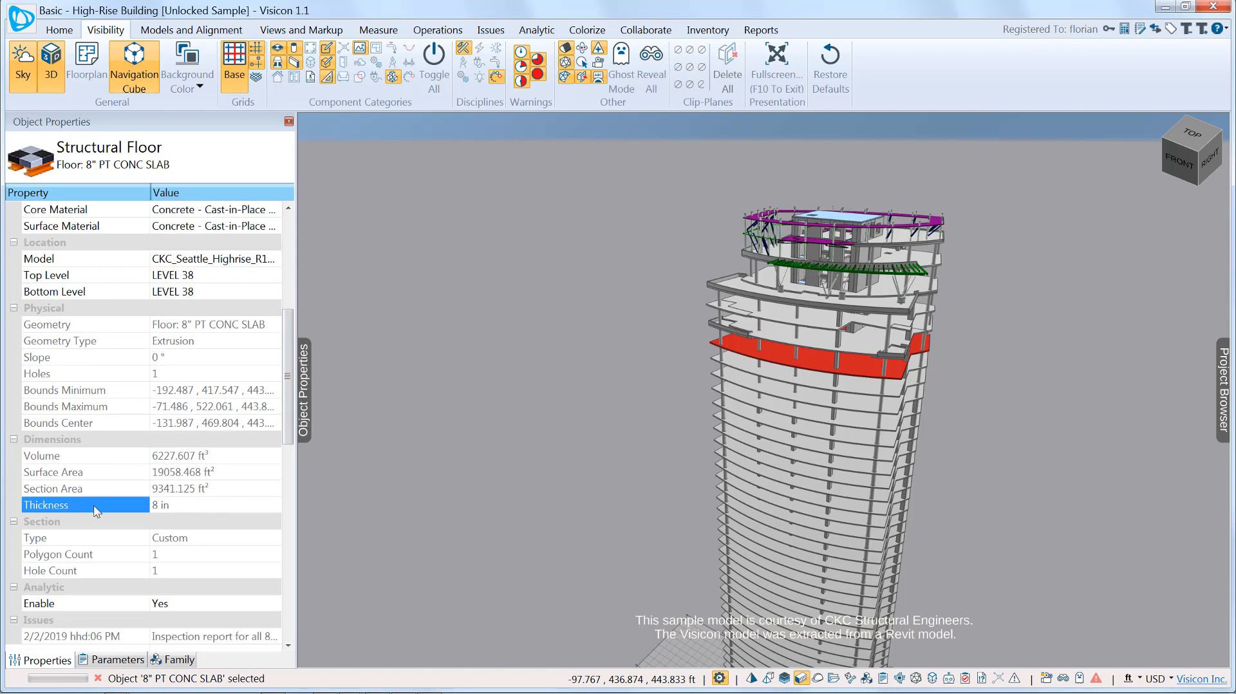
right_click(94, 505)
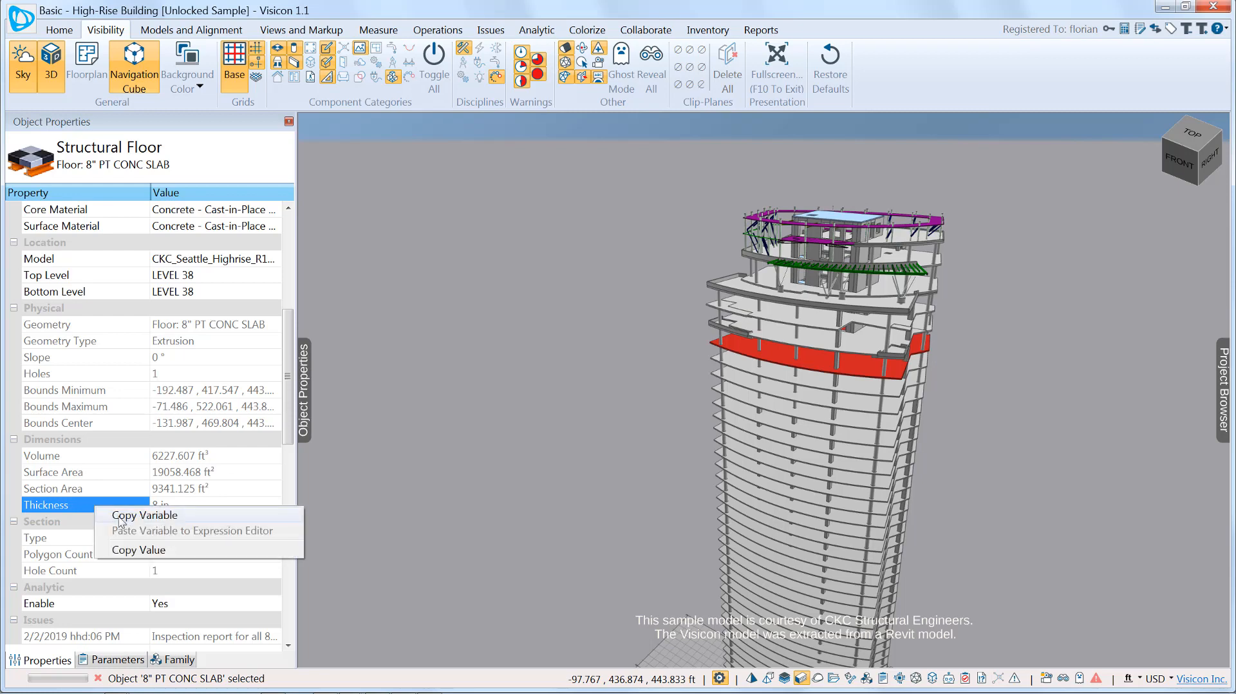
click(119, 516)
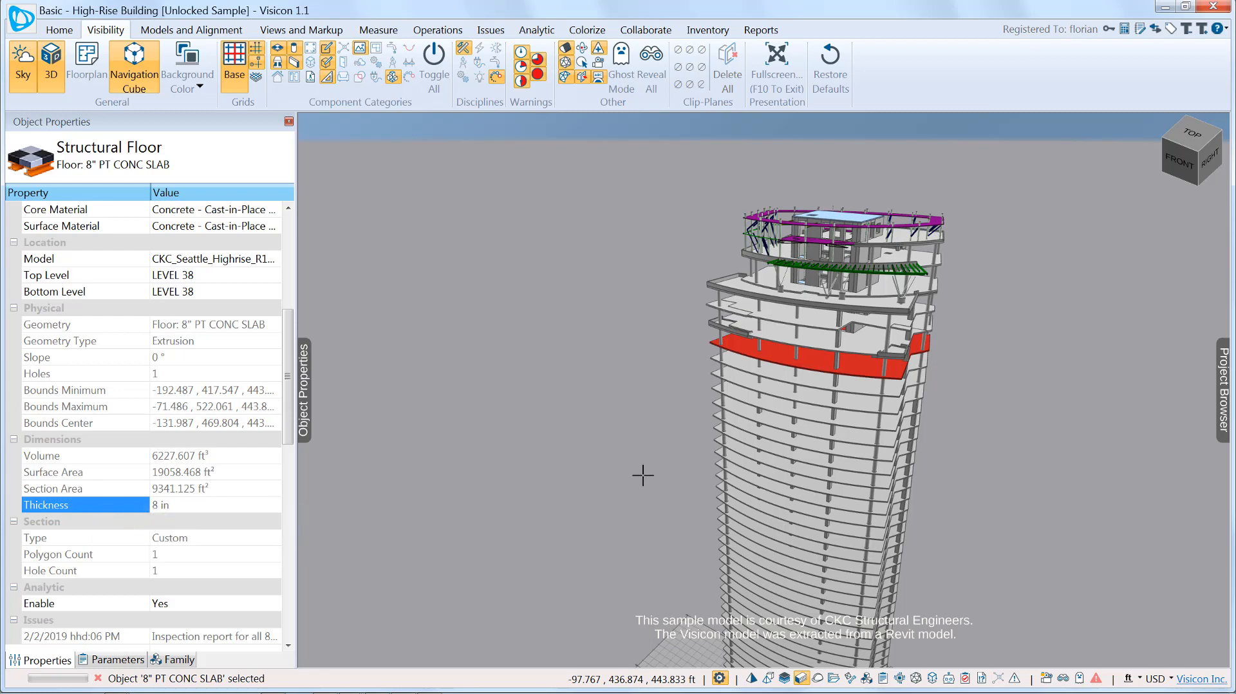
Create a new rule in the project browser and name it "Slab Thickness".
click(1224, 405)
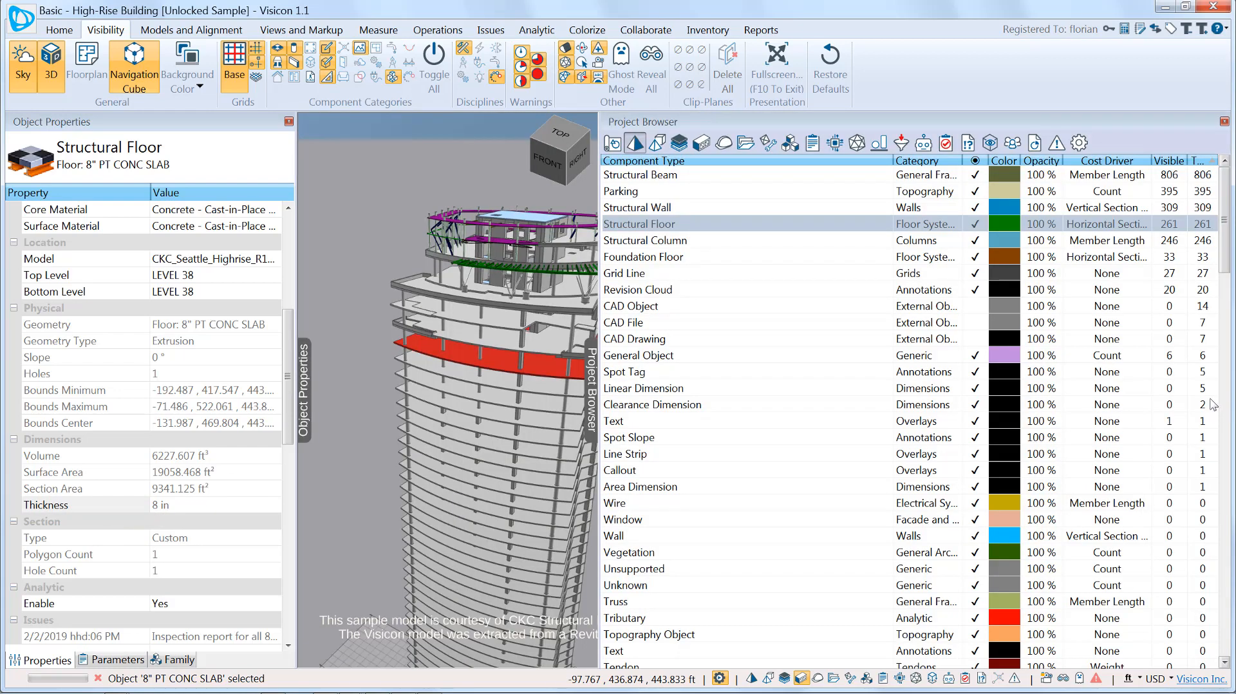
click(945, 144)
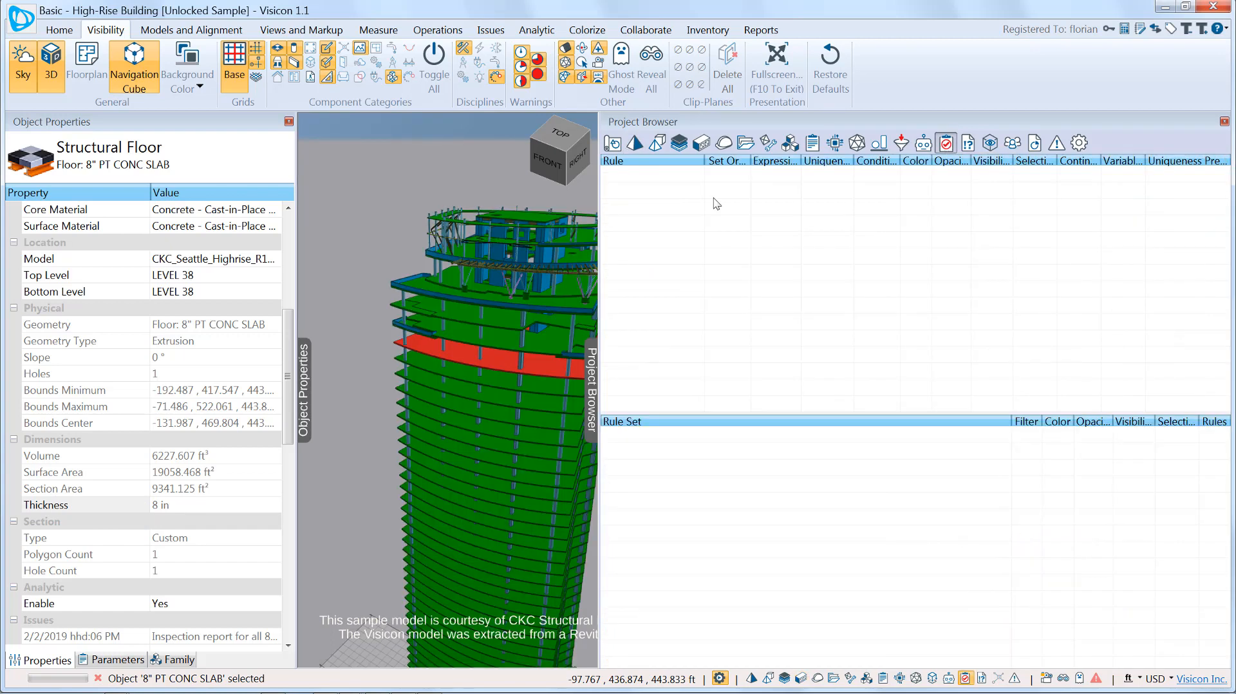
right_click(713, 199)
click(753, 207)
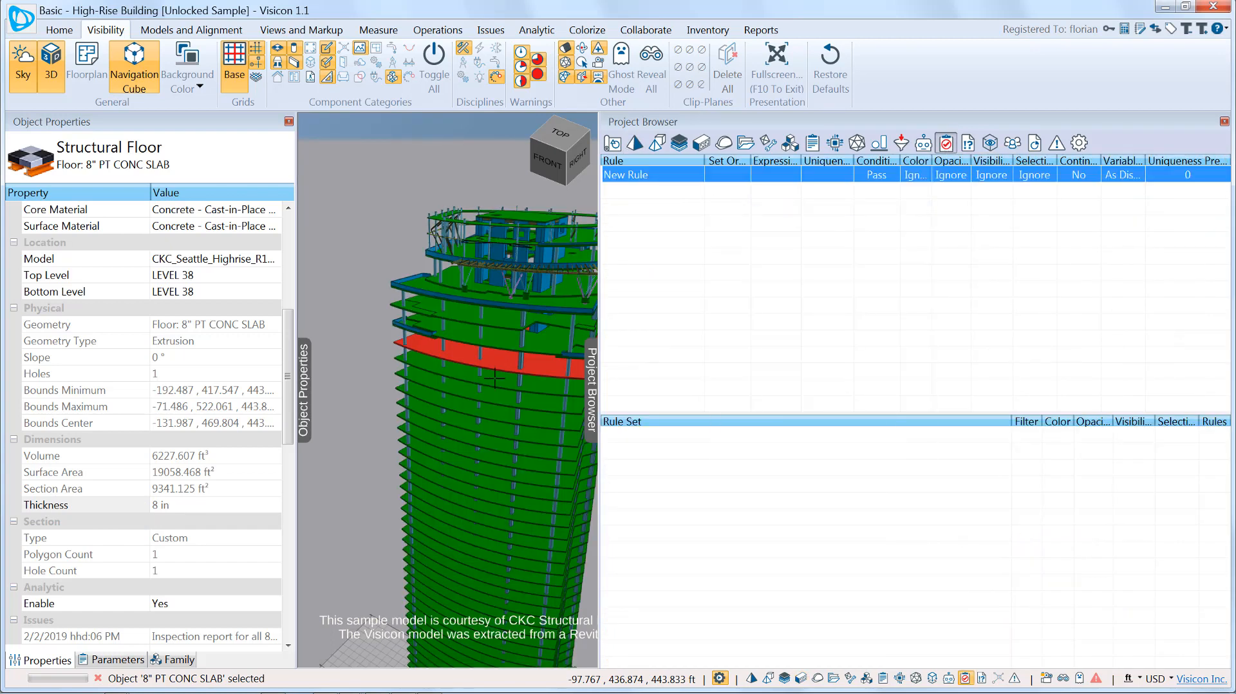
text(S)
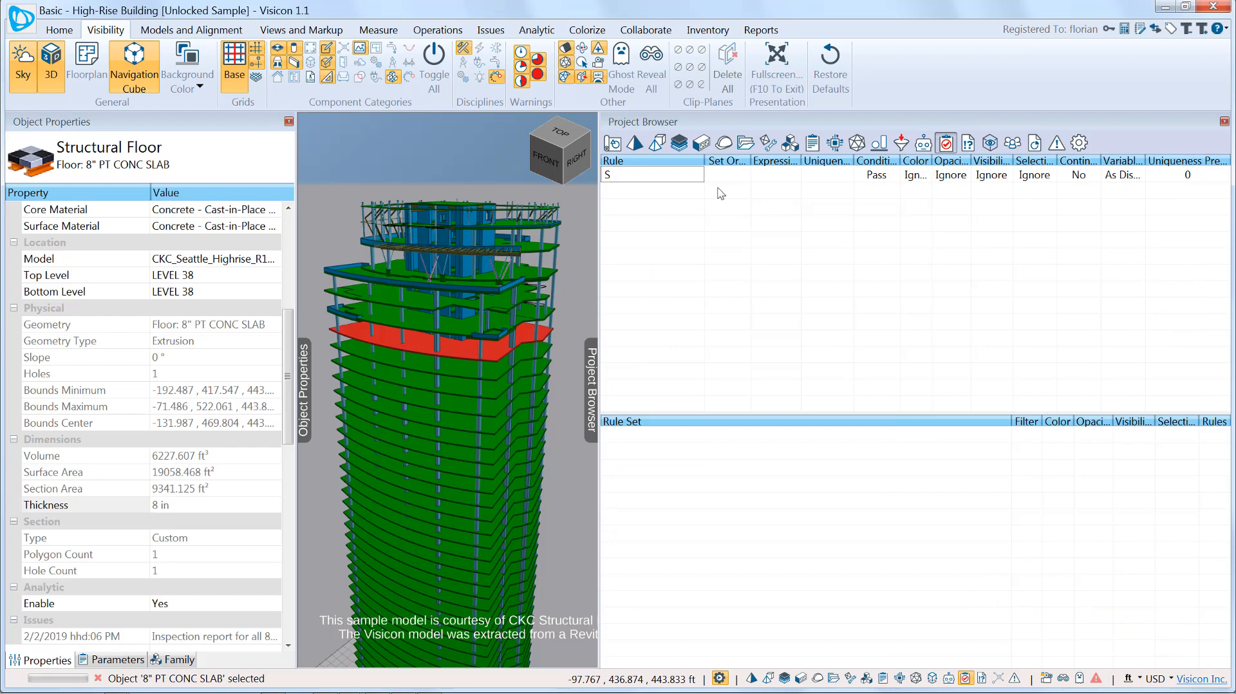
text(lab Thickness)
key(Return)
Set the Slab Thickness rule's Uniqueness to the copied Thickness variable, with the column widened.
drag(802, 161, 925, 176)
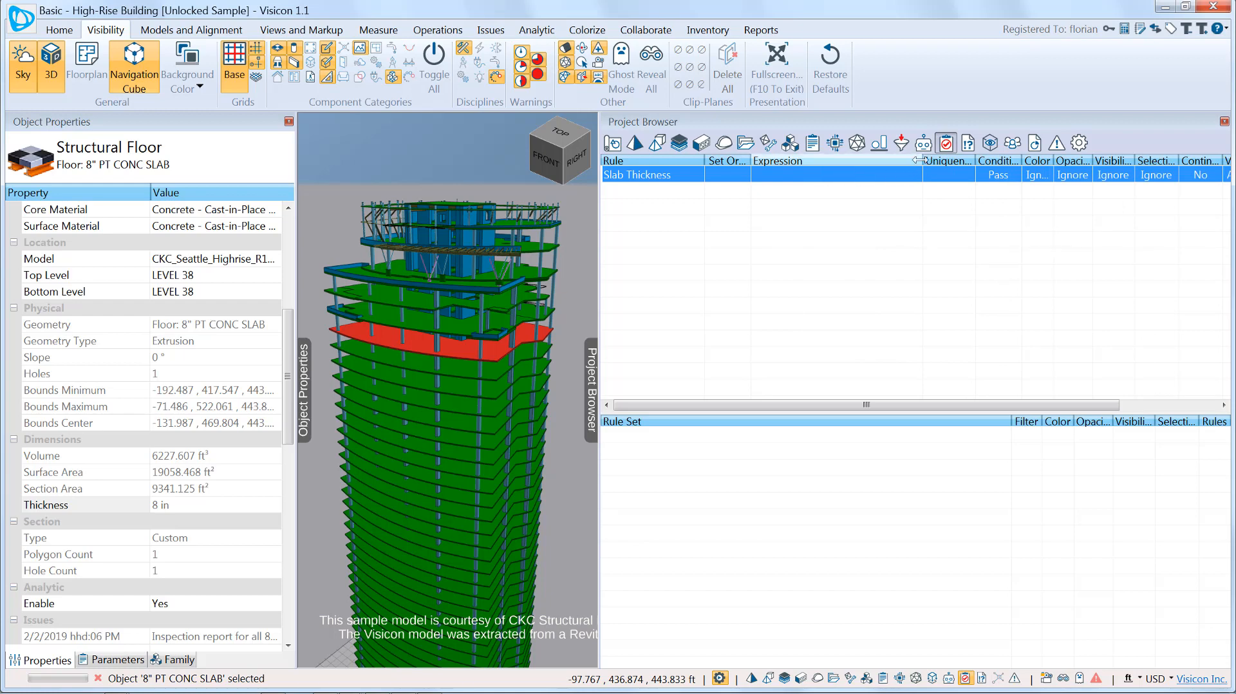
drag(922, 160, 966, 160)
click(905, 173)
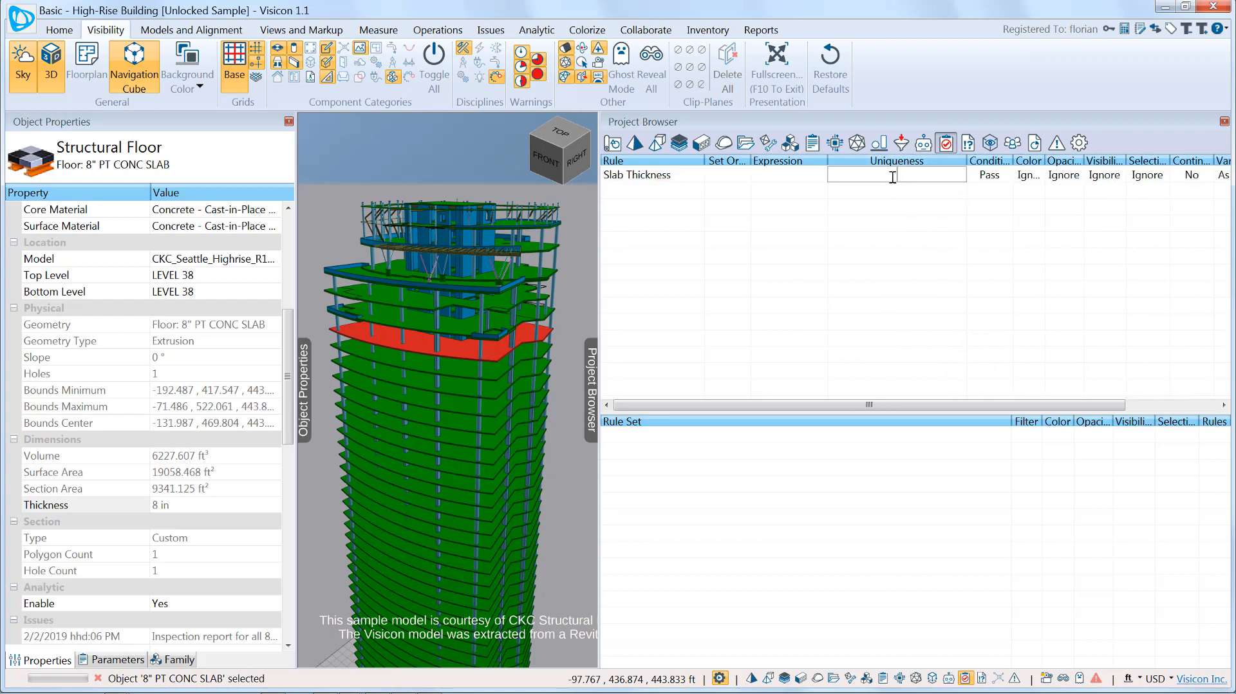
right_click(890, 172)
click(933, 236)
key(Return)
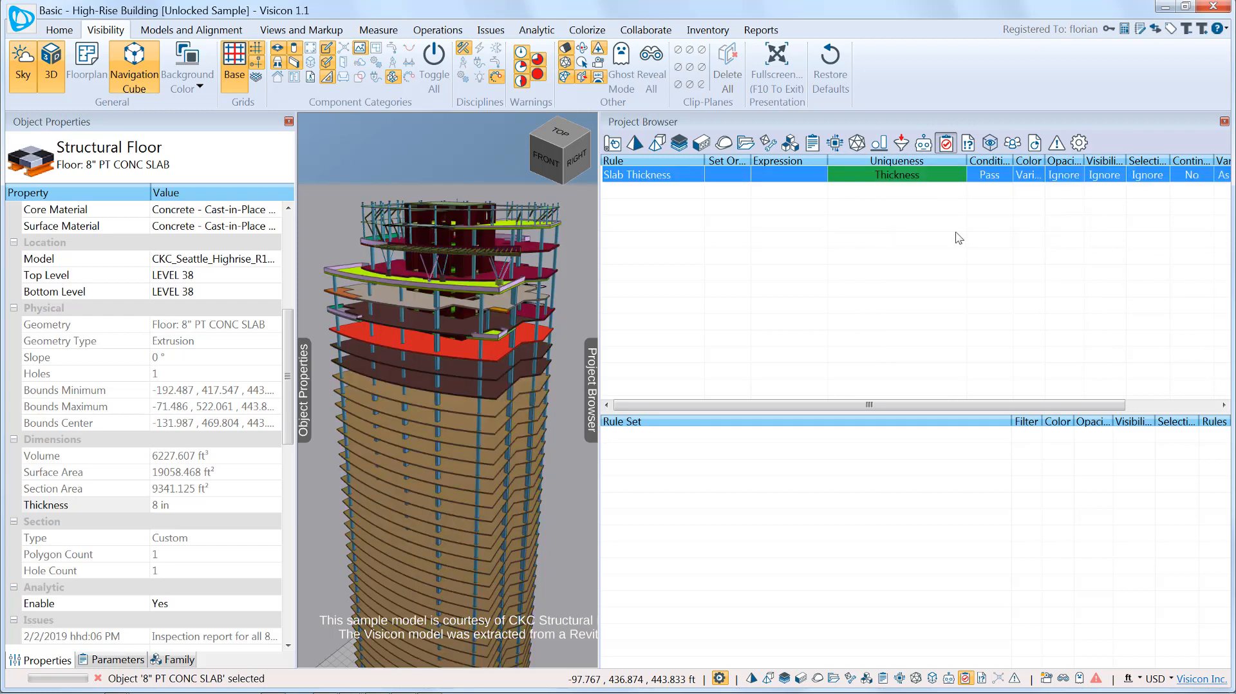
Hide the columns and inspect the tower's floor slabs as colored by thickness.
middle_drag(474, 467, 501, 440)
scroll(500, 444, up, 5)
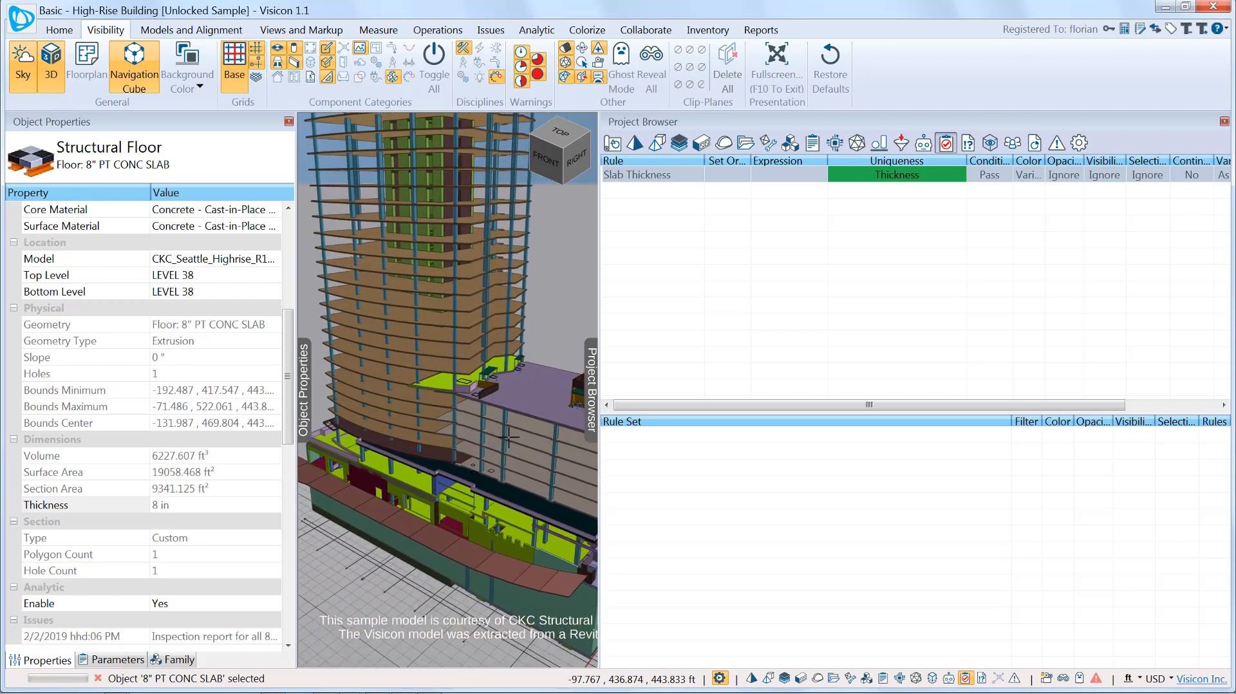
drag(494, 456, 486, 395)
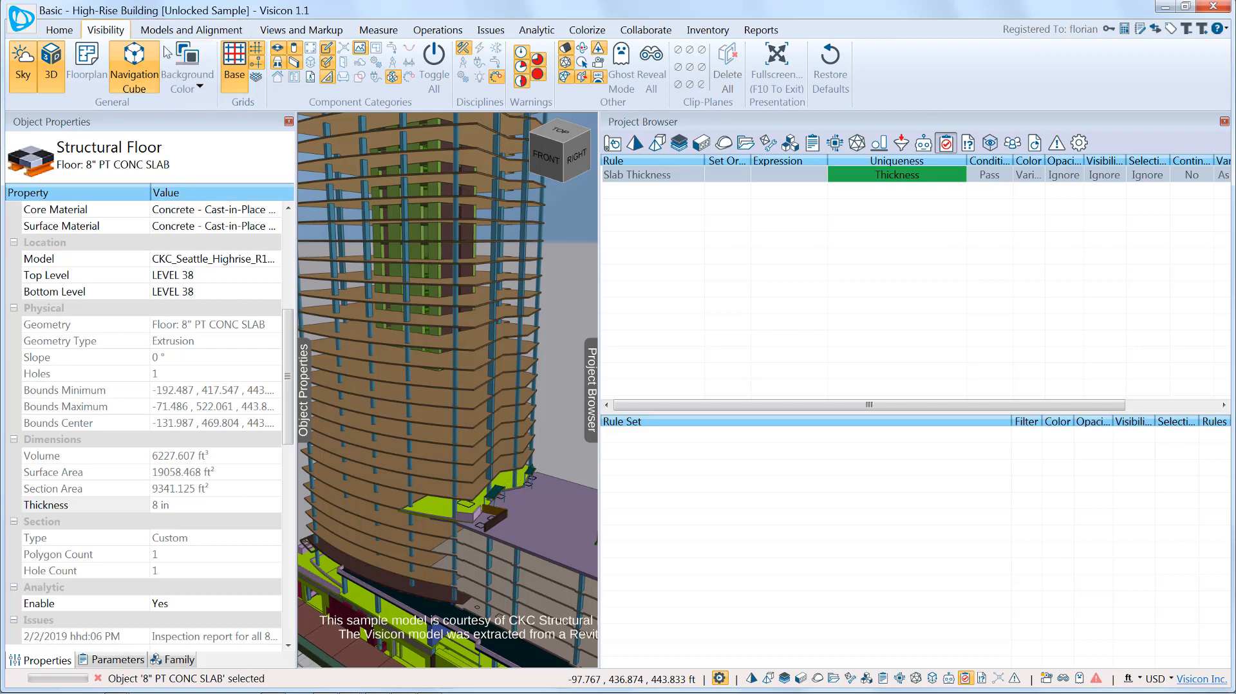
click(293, 49)
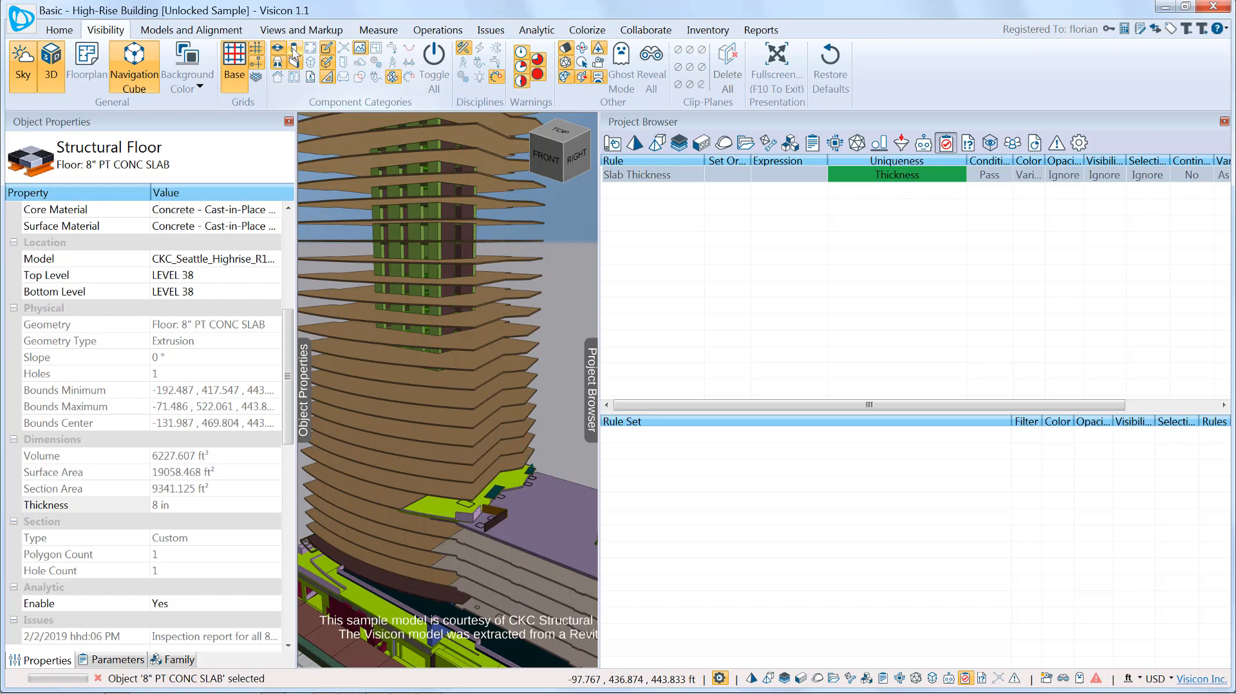
drag(424, 321, 463, 232)
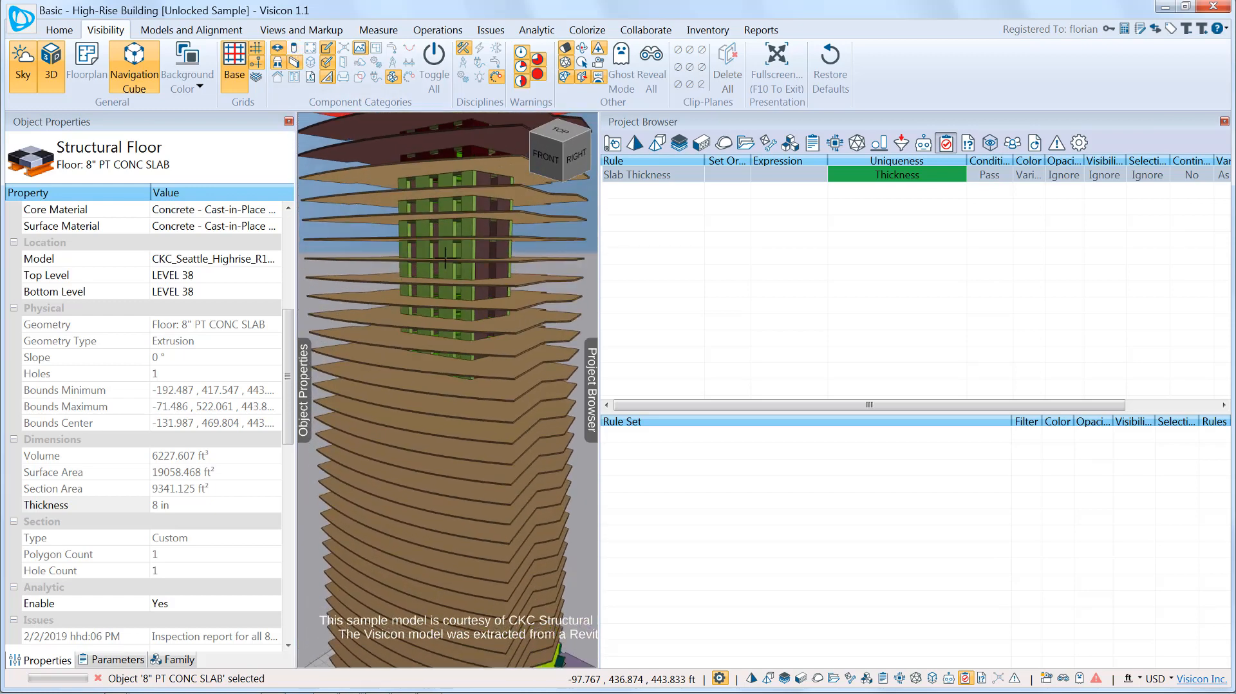
Hide the floors and inspect the core walls as colored by thickness.
click(277, 50)
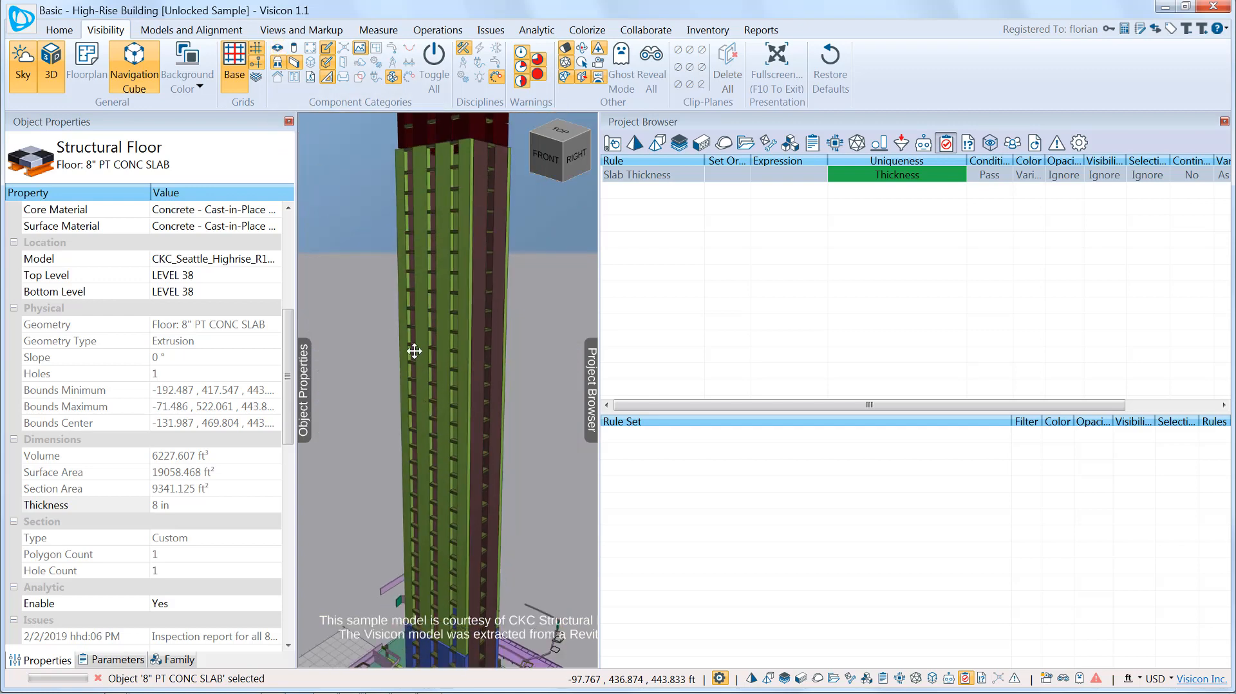
middle_drag(414, 351, 433, 354)
drag(434, 353, 414, 281)
middle_drag(414, 281, 478, 398)
drag(477, 398, 453, 484)
middle_drag(354, 360, 499, 397)
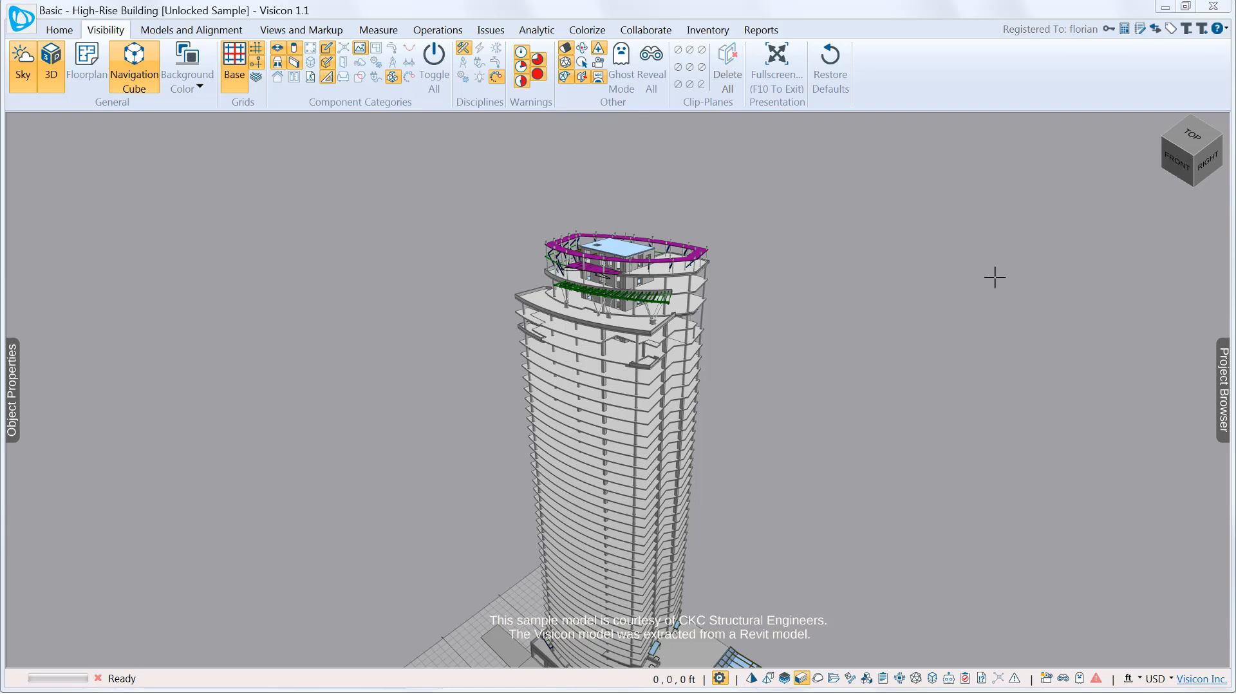
Select a 7 1/2" PT CONC SLAB floor in the tower and show its object properties beside the project browser's rules.
click(628, 414)
mouse_move(22, 404)
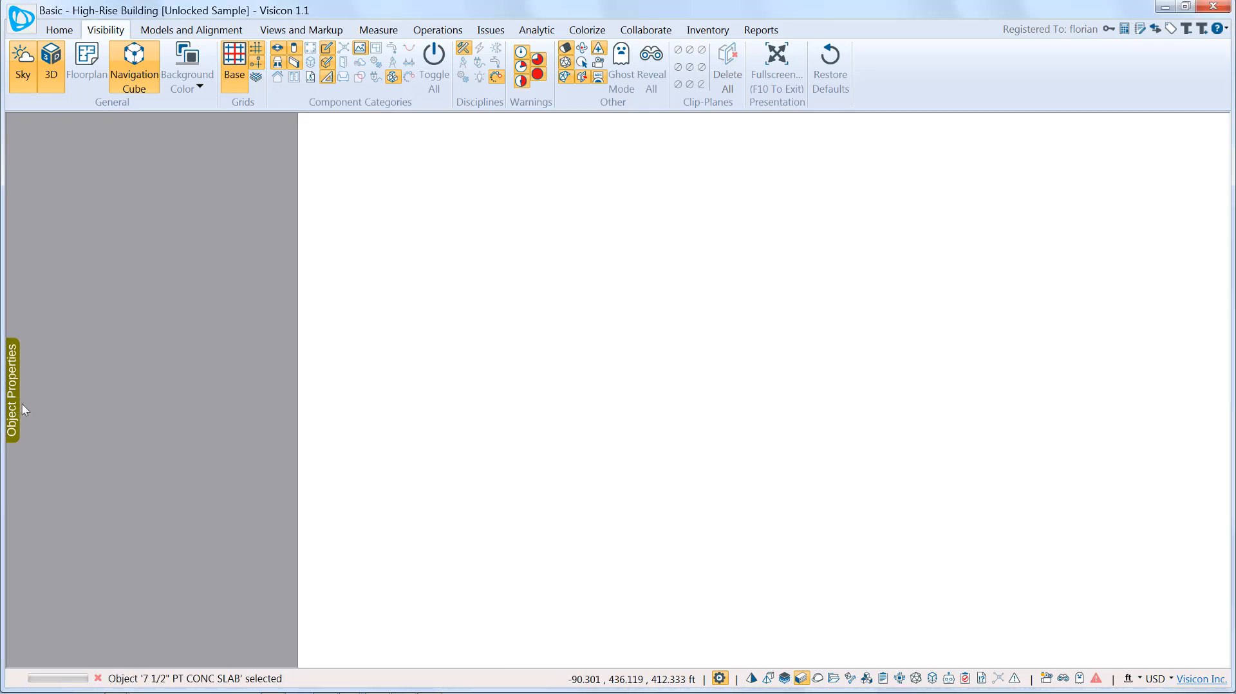
drag(598, 537, 439, 538)
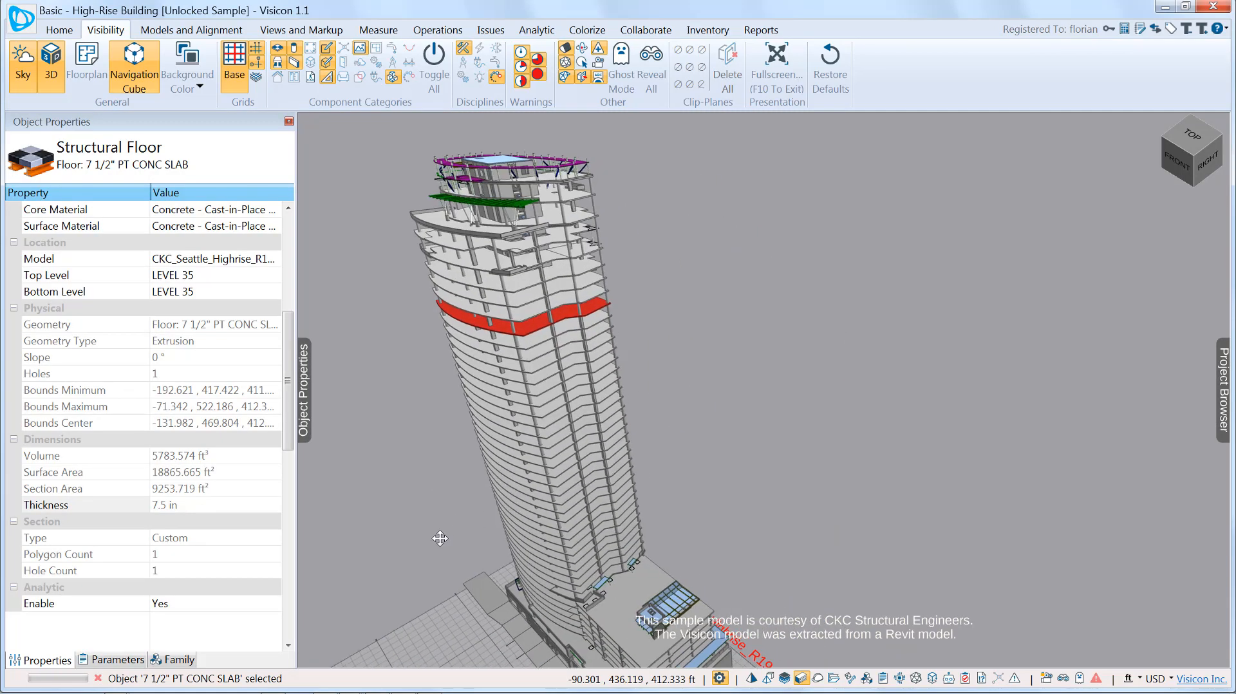
middle_drag(536, 403, 483, 396)
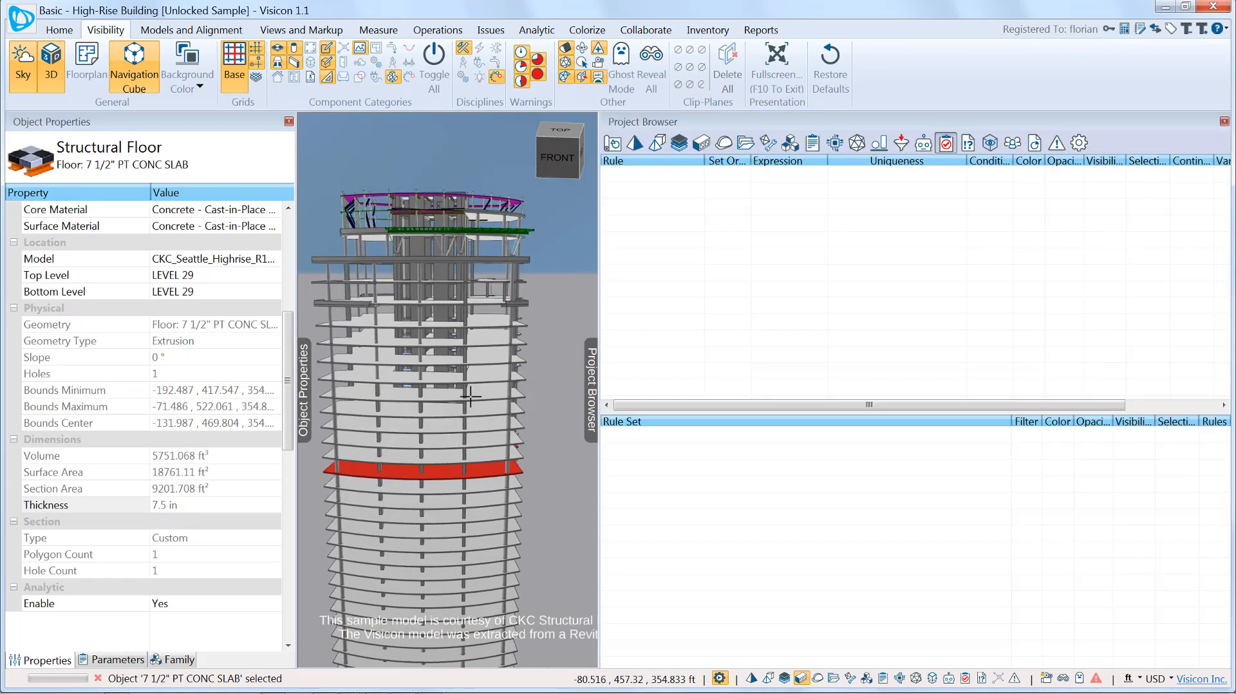
Create a new rule and name it "Sloped Slabs".
right_click(775, 192)
click(796, 204)
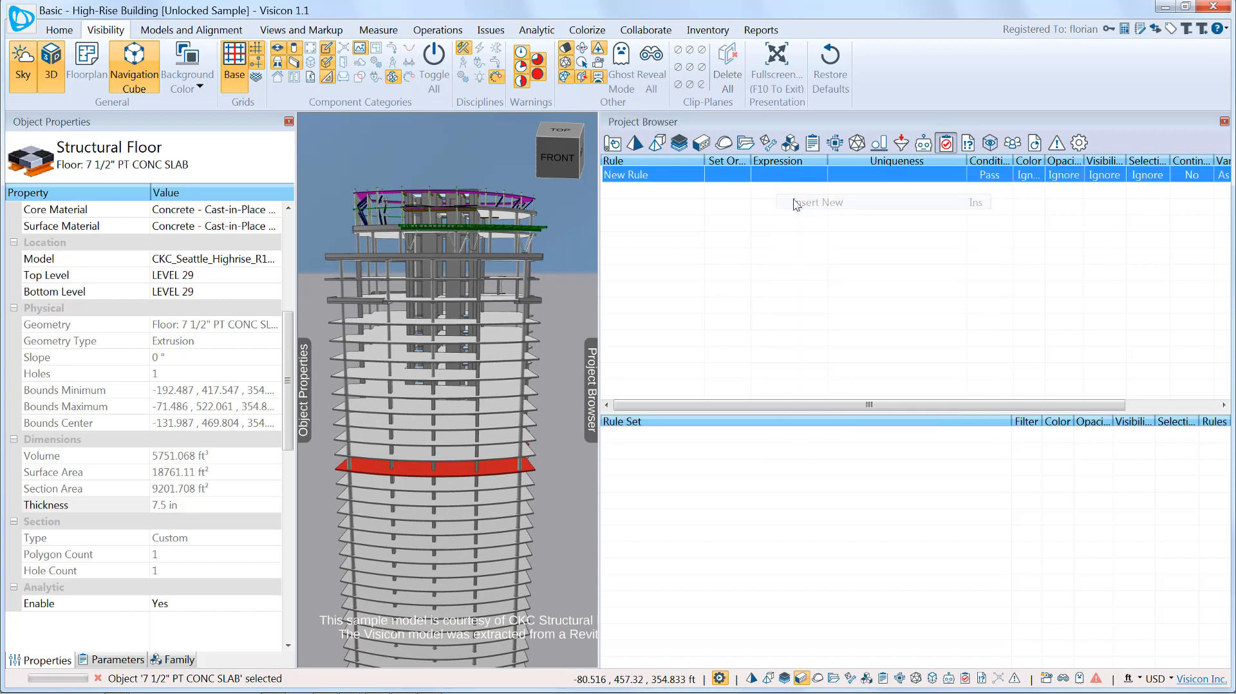
click(678, 174)
key(BackSpace)
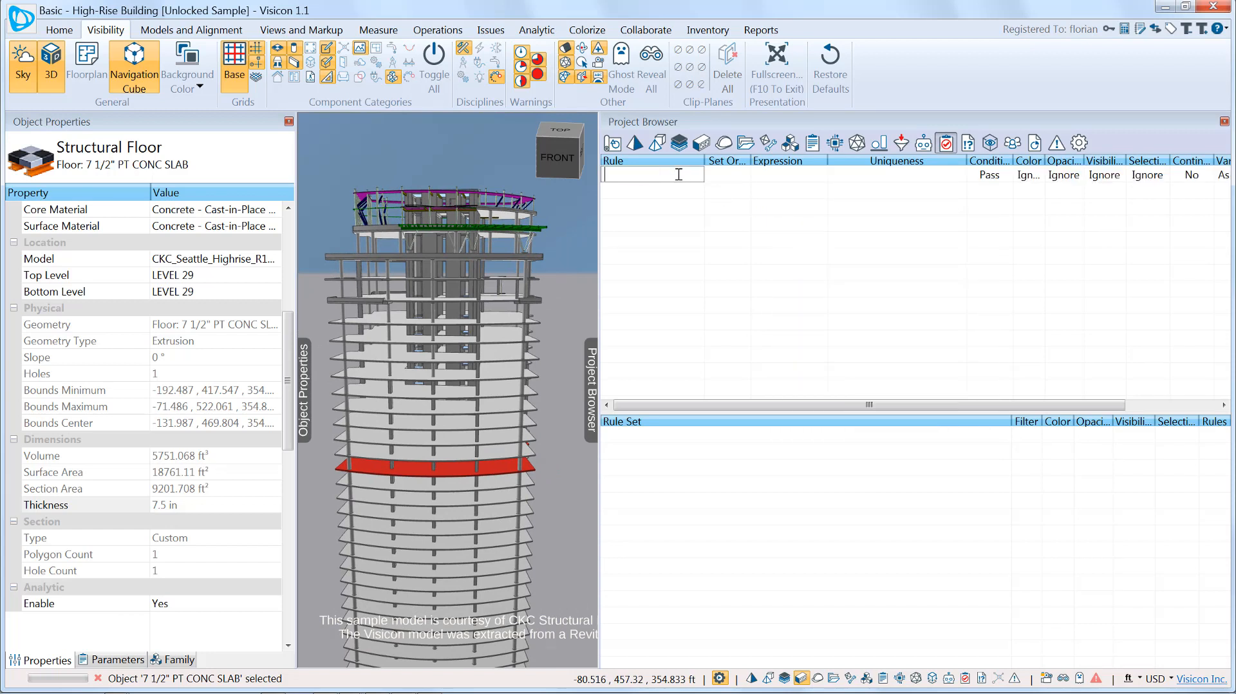
text(Sloped Slabs)
key(Return)
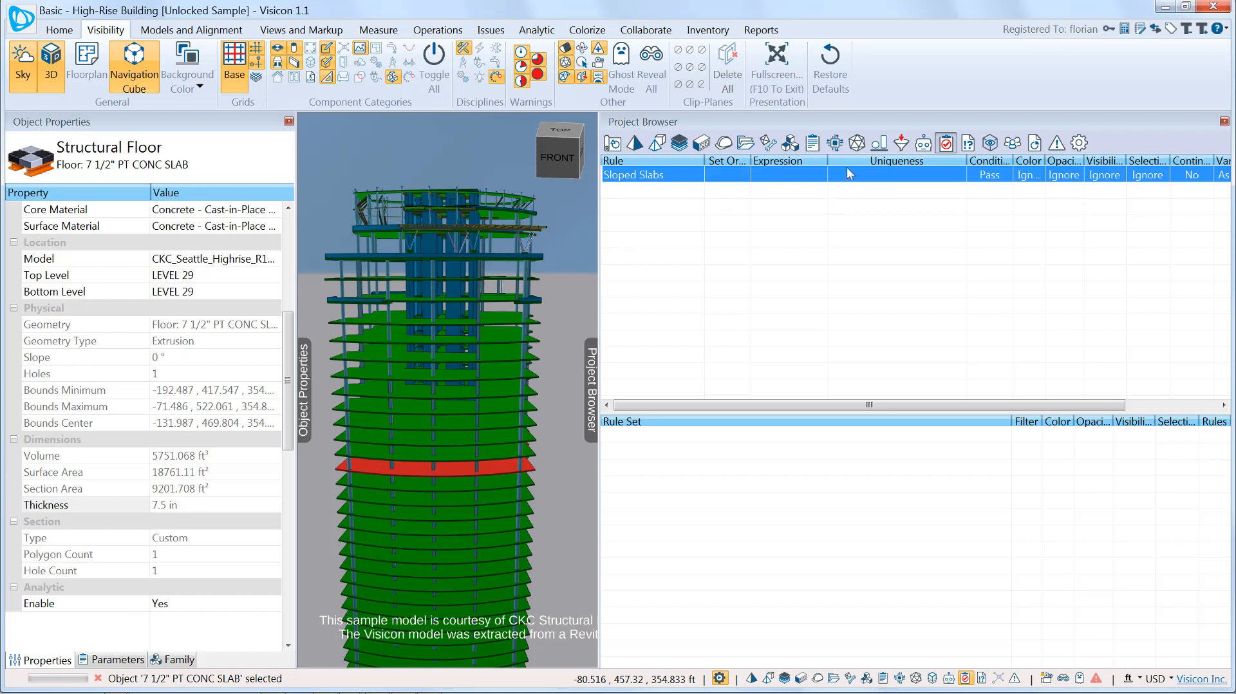
Widen the rule list's Expression column and copy the Type variable from the selected floor slab's identity properties.
drag(827, 160, 1045, 160)
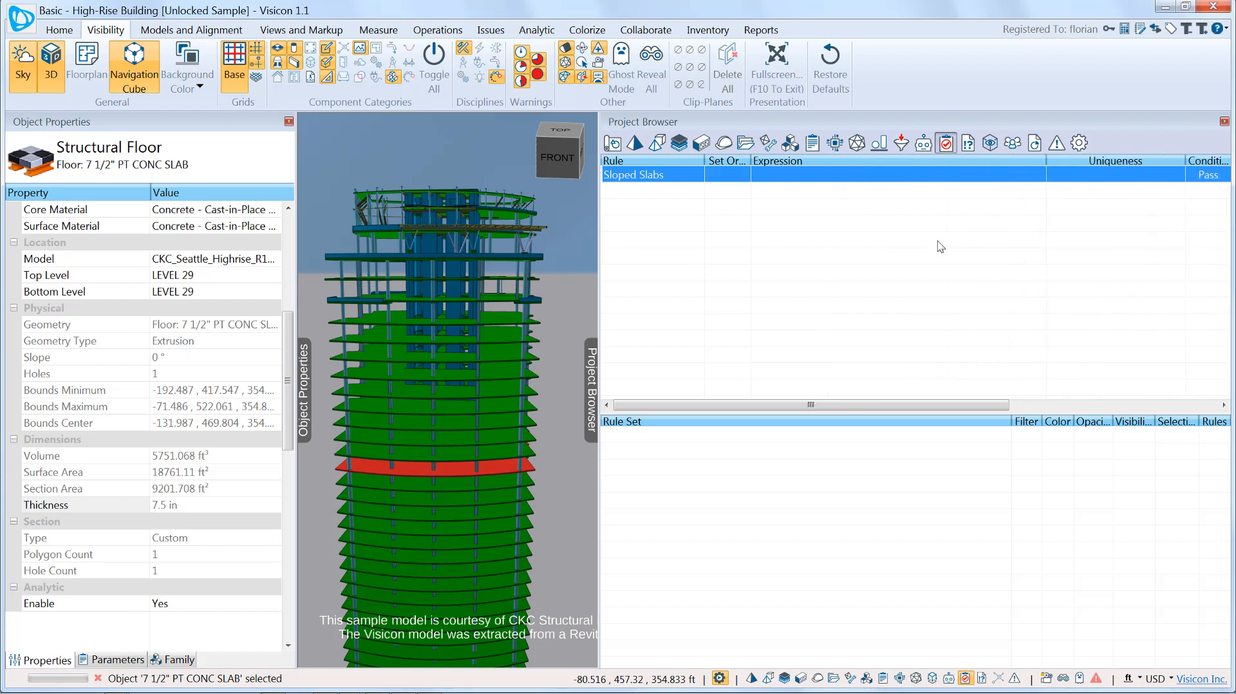
click(789, 178)
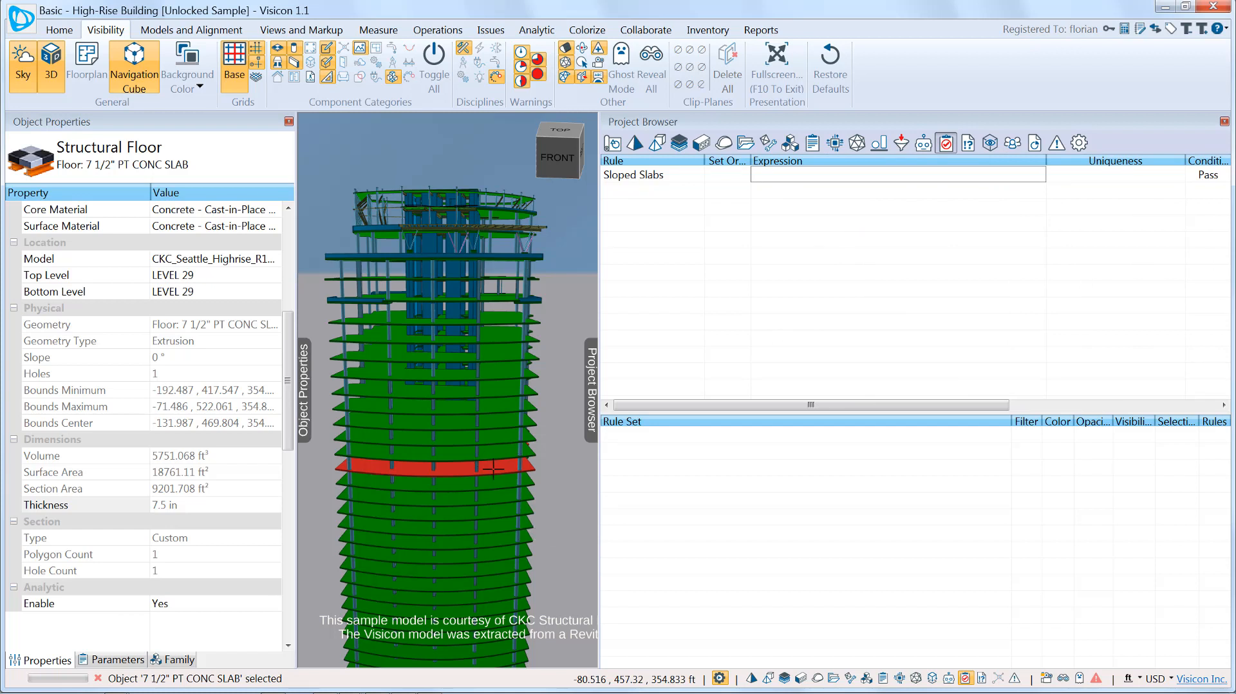
click(494, 469)
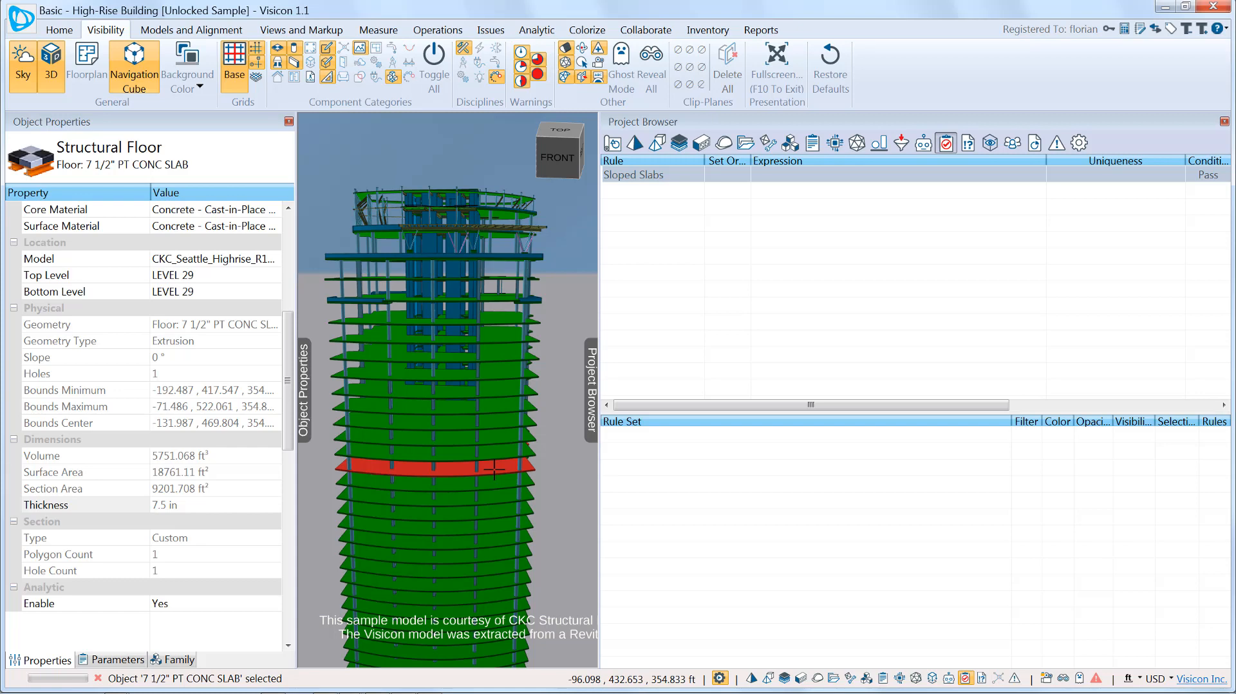
scroll(290, 434, up, 3)
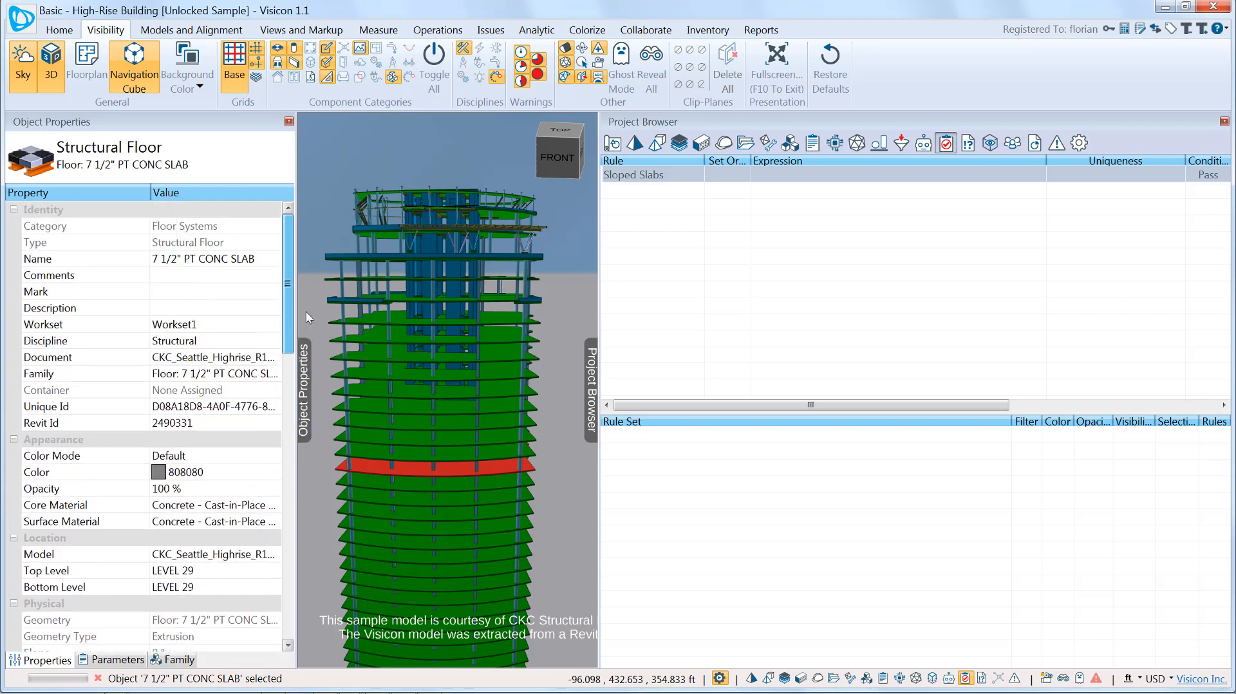
click(94, 246)
right_click(94, 249)
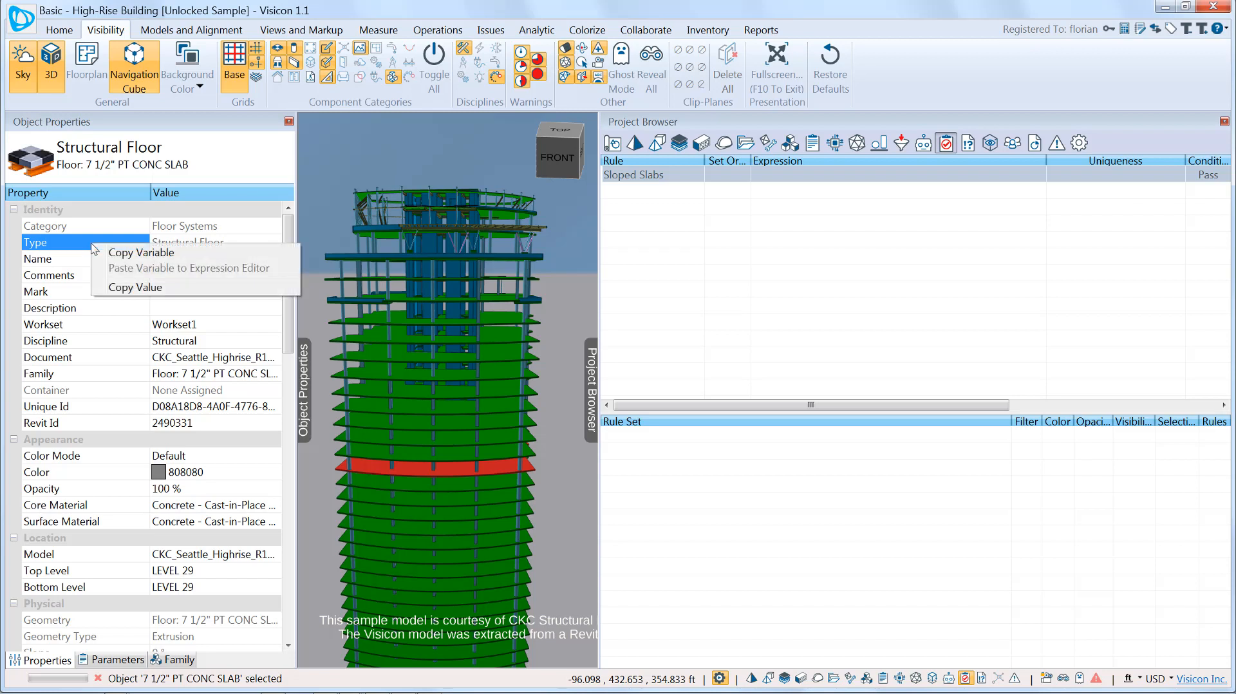
click(117, 255)
Start the Sloped Slabs rule's expression with the copied variable as Type = "Structural Floor" and.
click(809, 180)
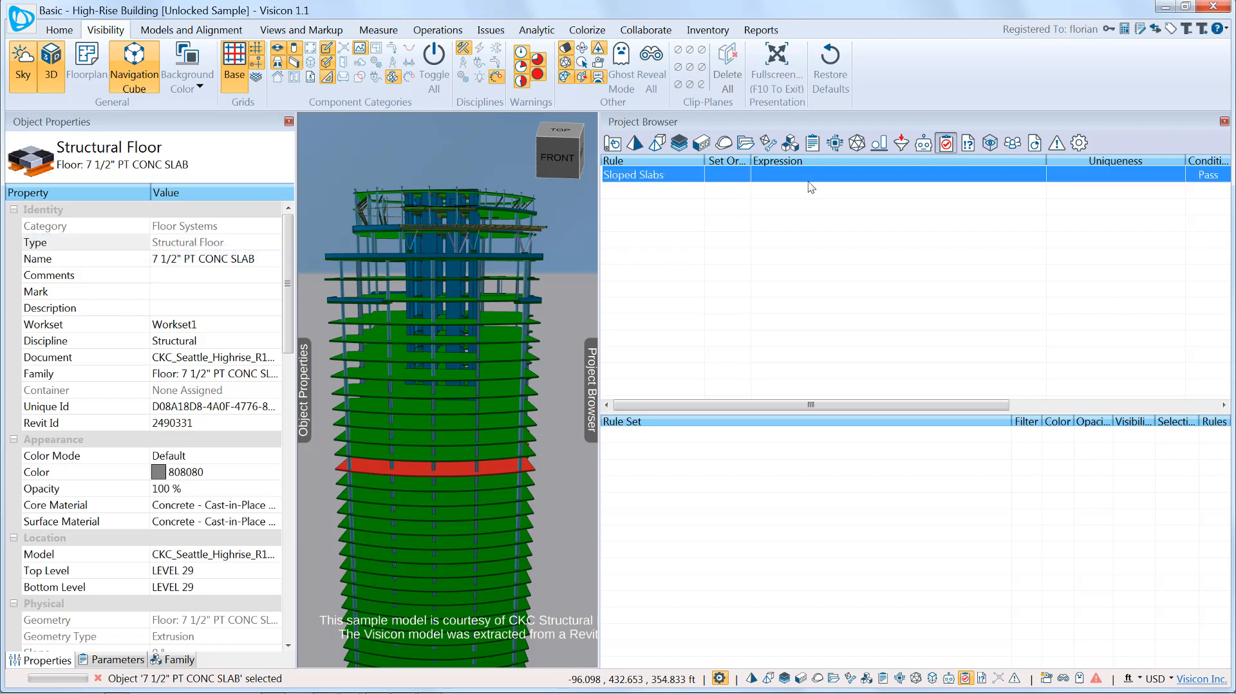
click(815, 179)
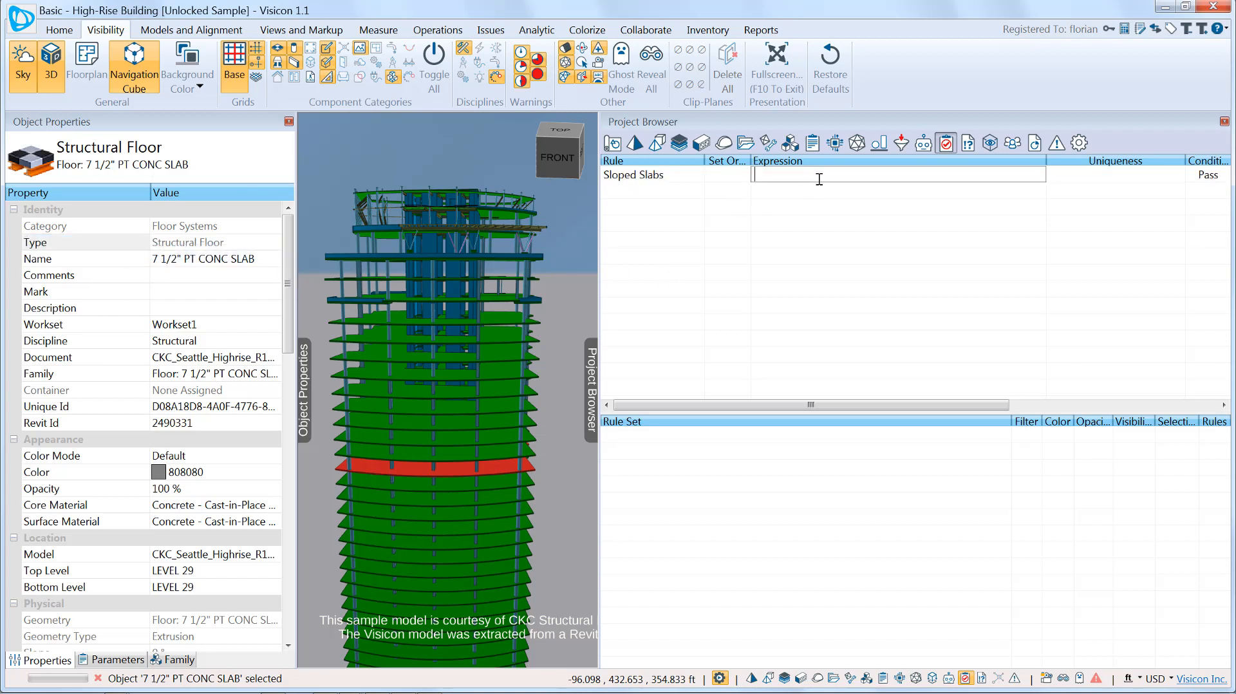
right_click(848, 178)
right_click(946, 249)
click(945, 230)
text(= "Structural Floor" and)
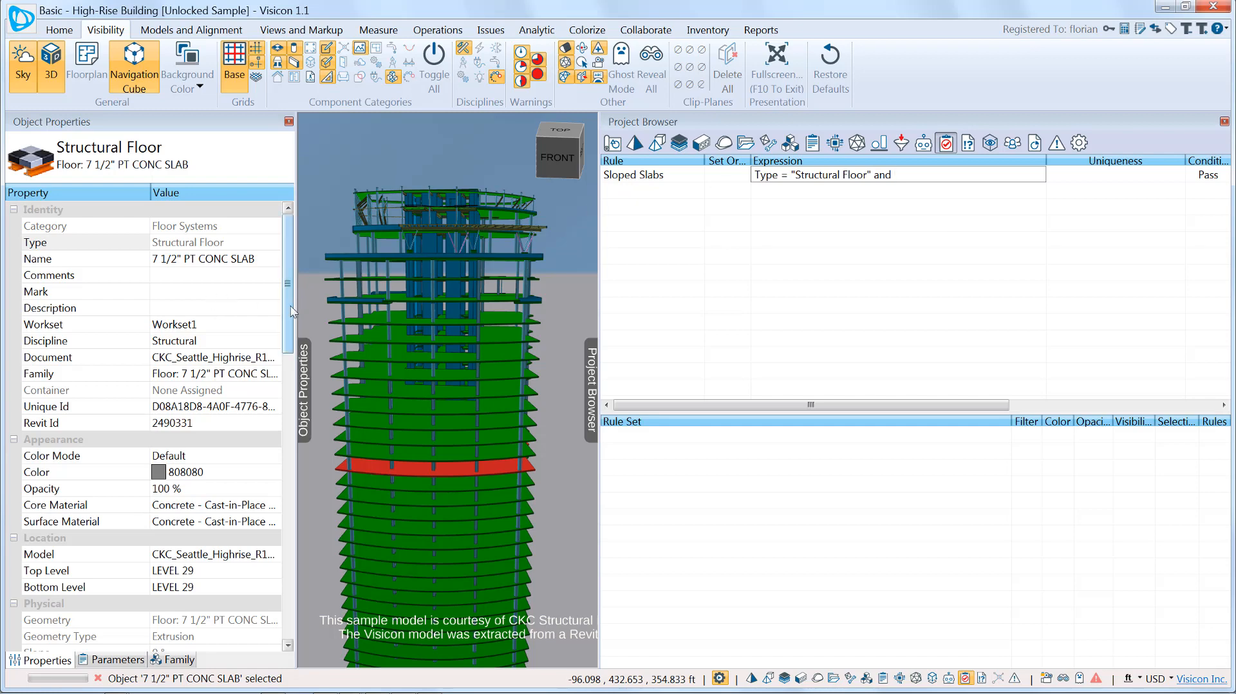
Copy the Slope variable from the floor's physical properties and complete the rule expression with Slope != 0.
drag(291, 307, 292, 358)
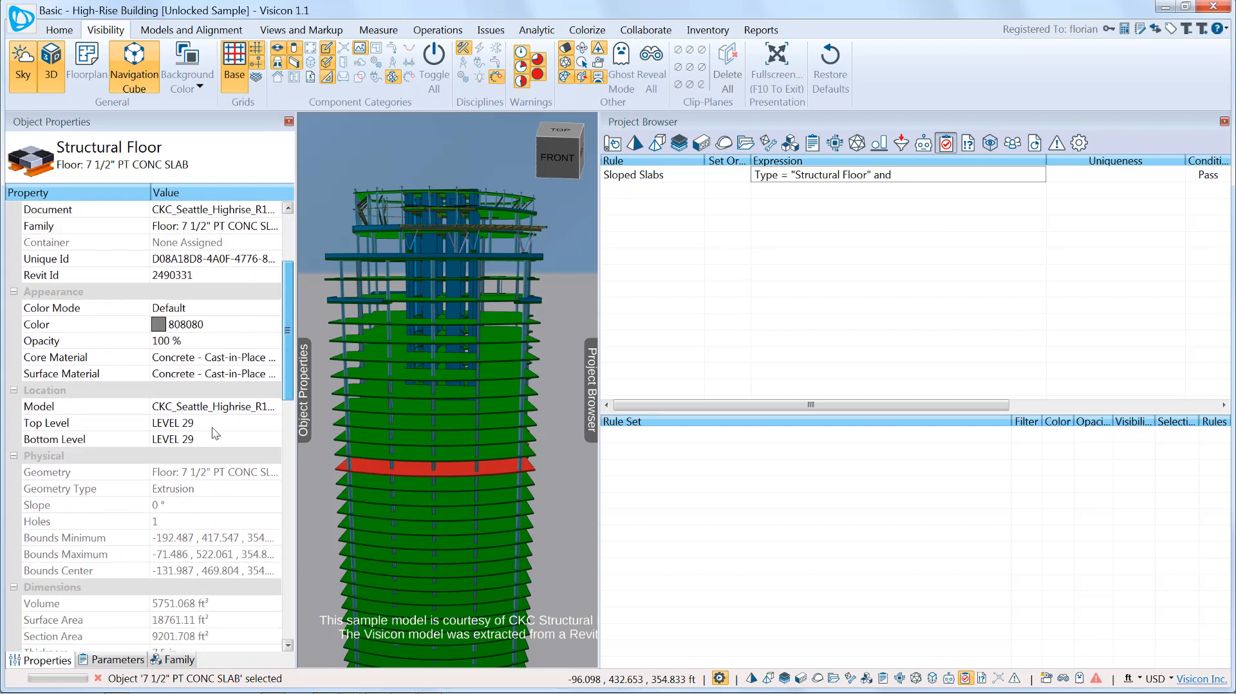
right_click(103, 508)
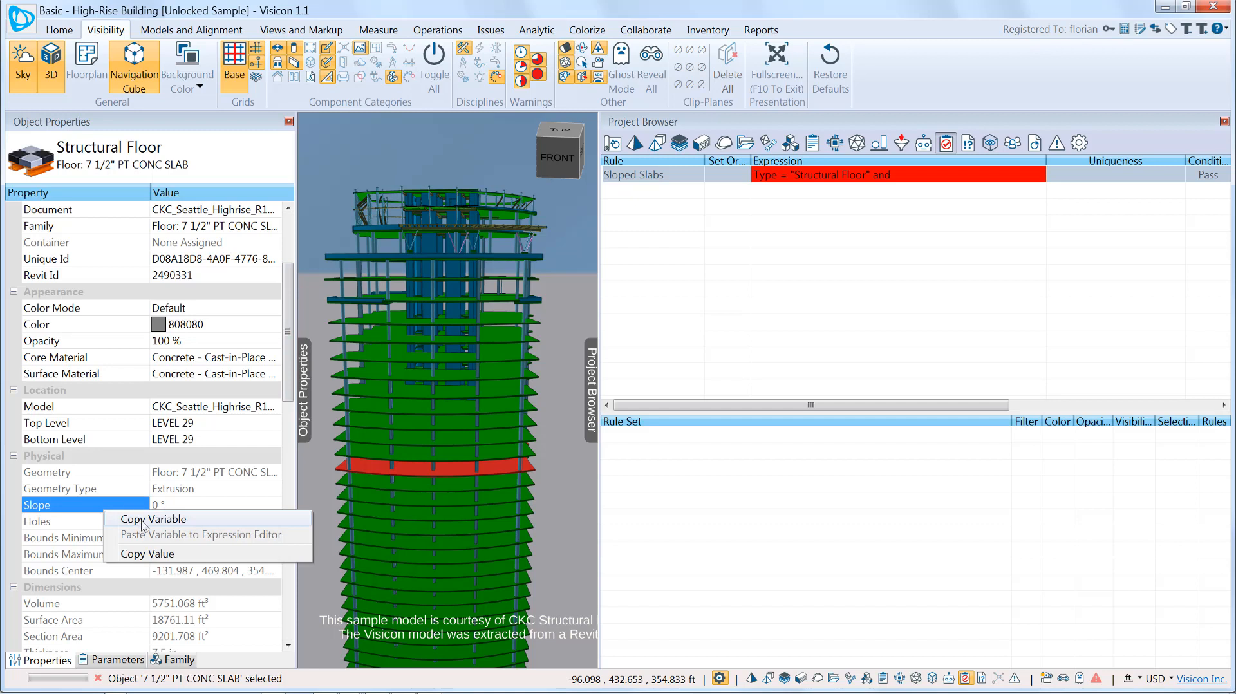
click(153, 520)
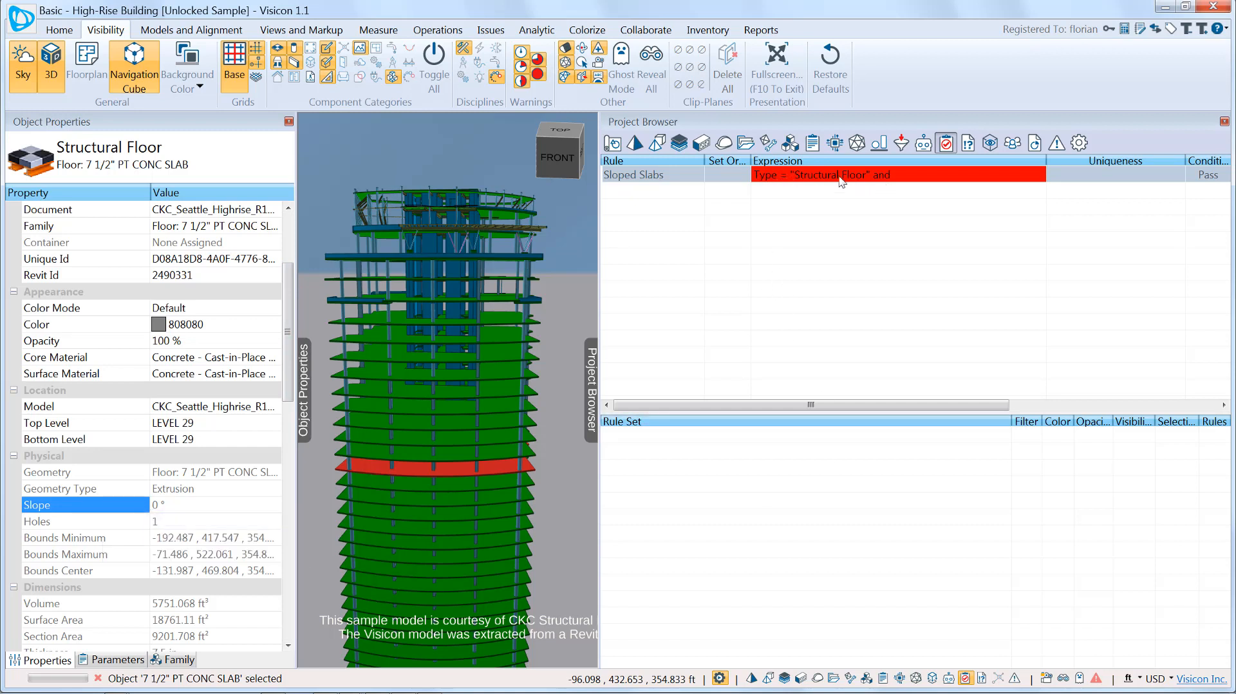
click(916, 177)
click(920, 175)
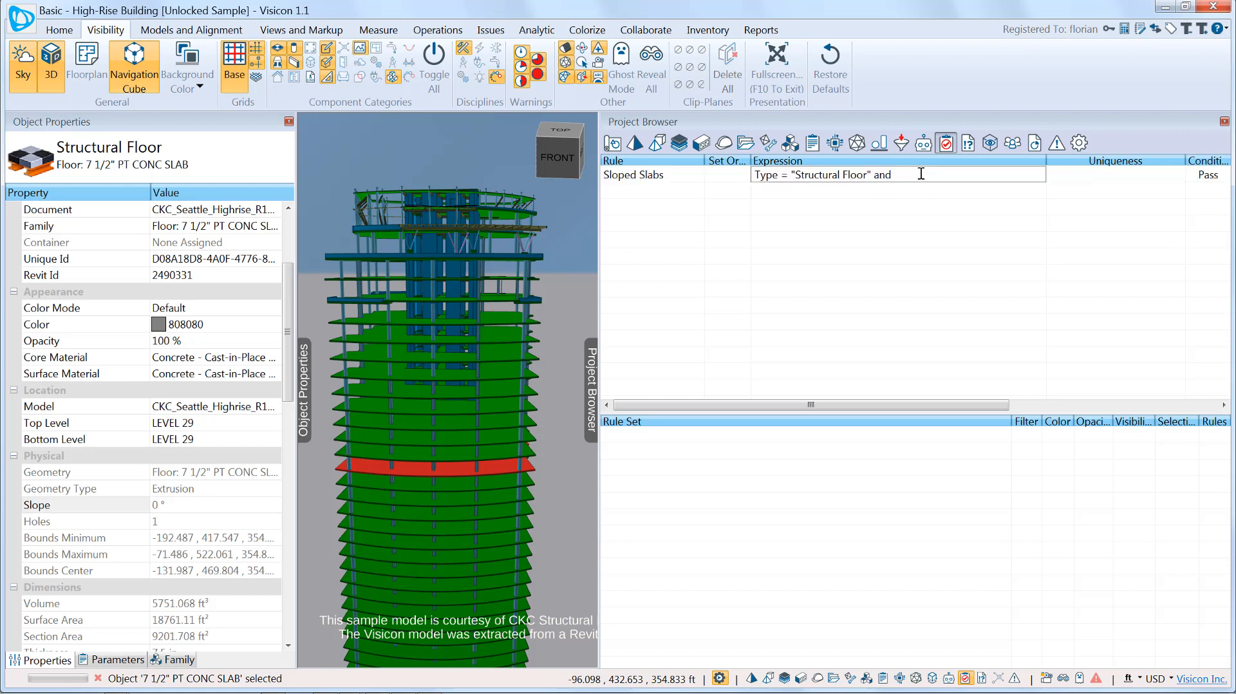
right_click(921, 174)
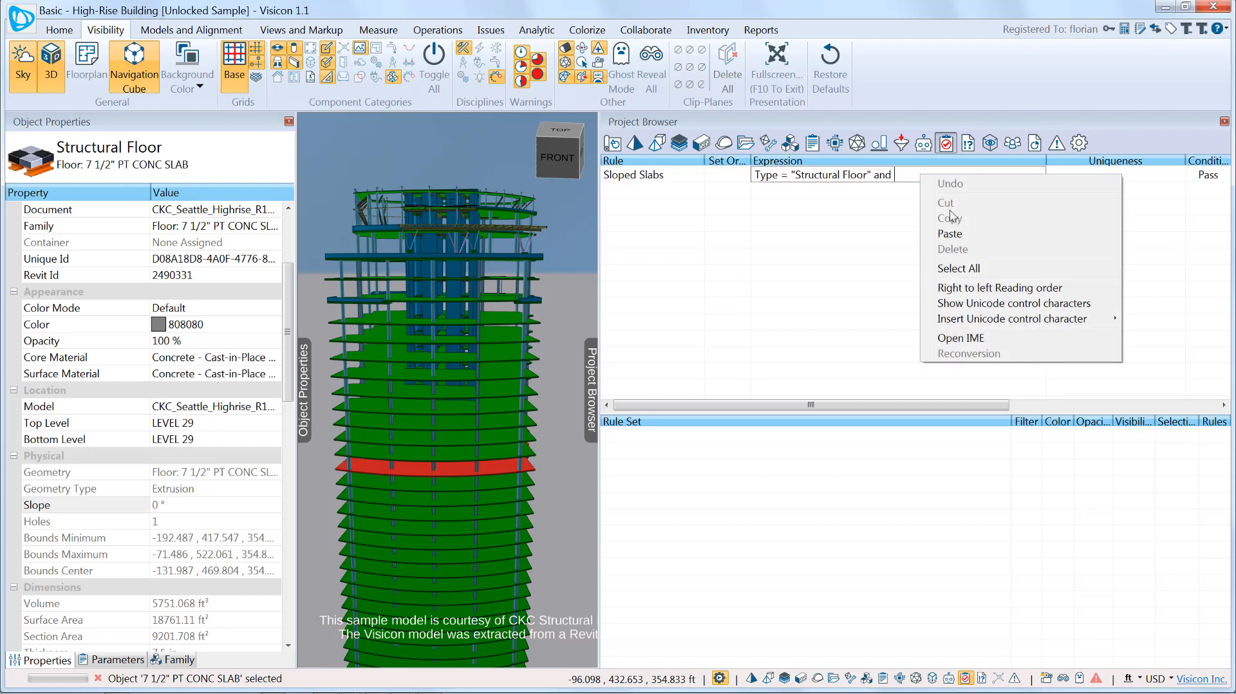
click(983, 232)
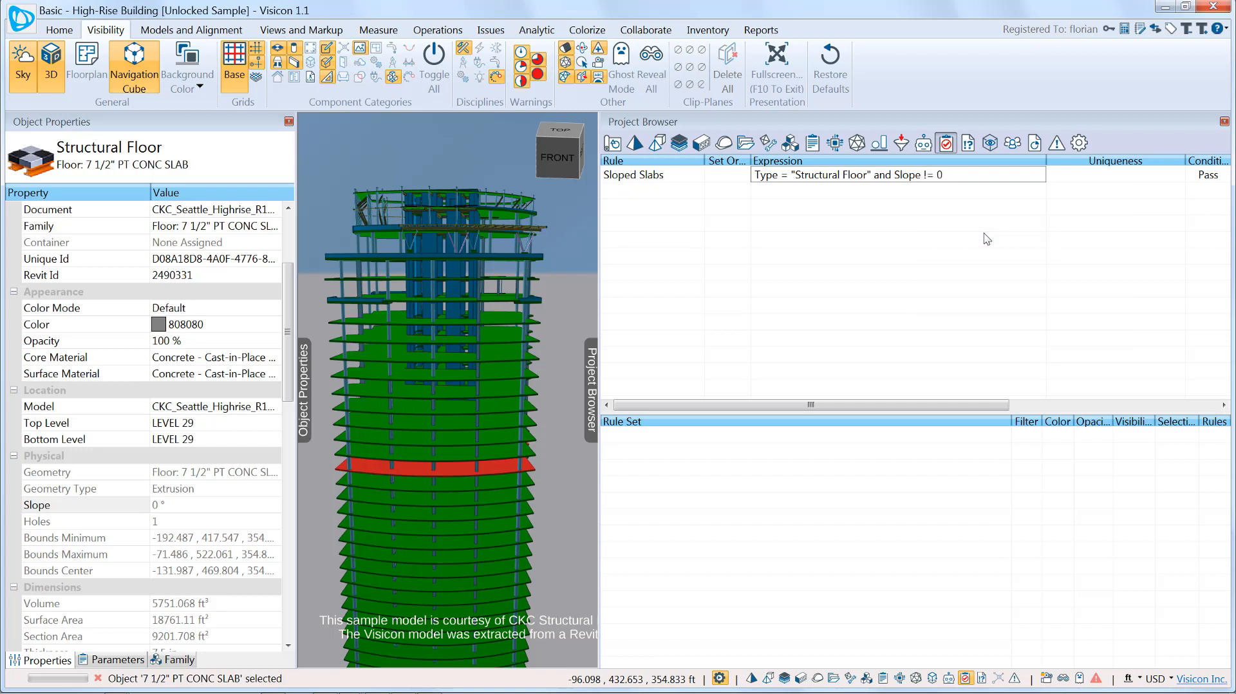
key(Return)
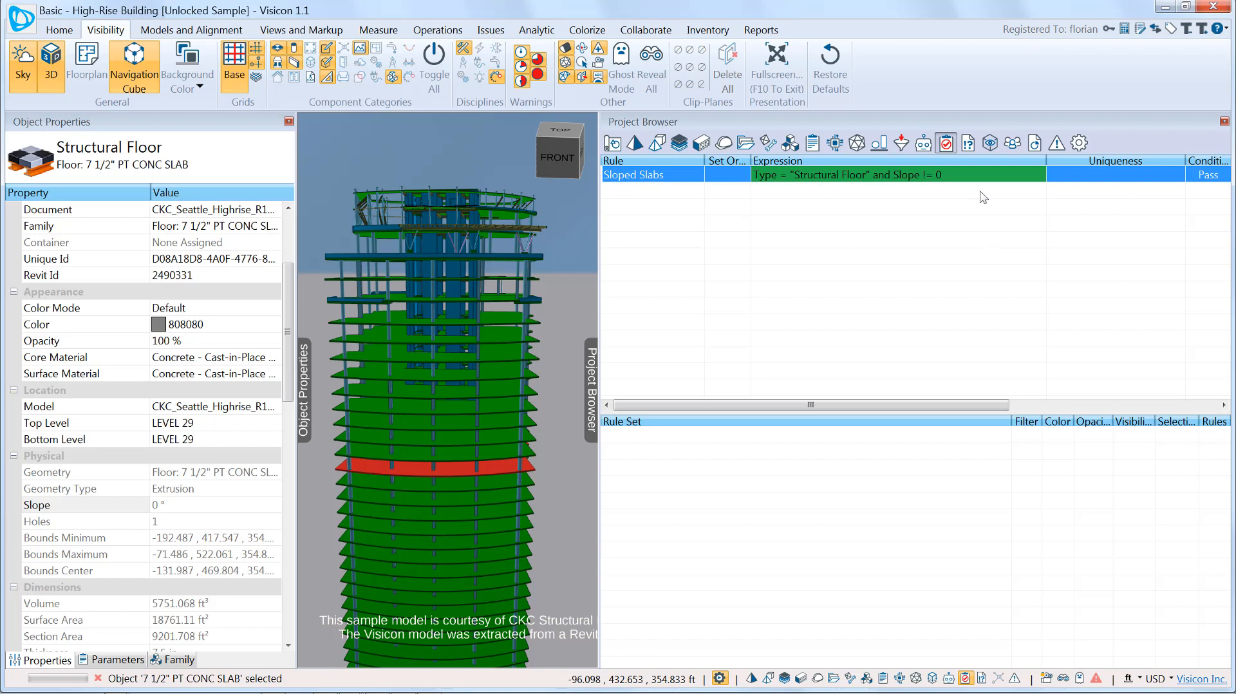
Adjust the rule list's column widths and set the color for objects passing the Sloped Slabs rule to yellow.
drag(1047, 165, 965, 165)
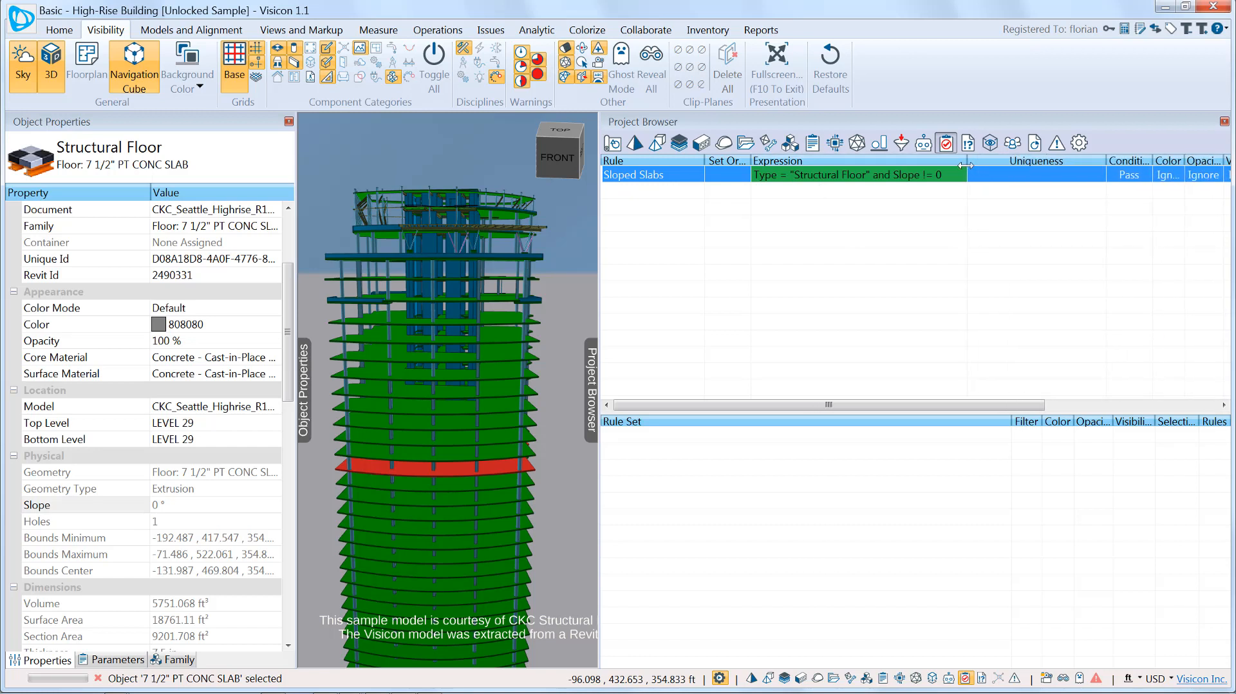
drag(994, 404, 1151, 404)
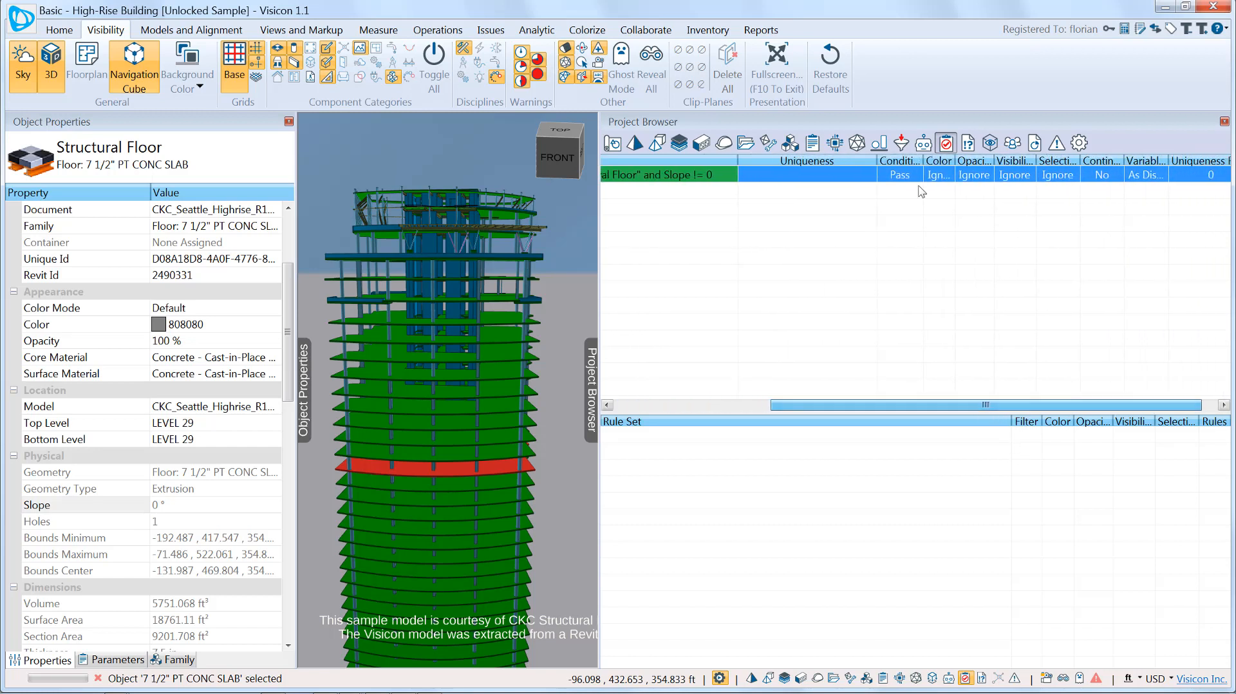
drag(955, 160, 995, 160)
click(976, 181)
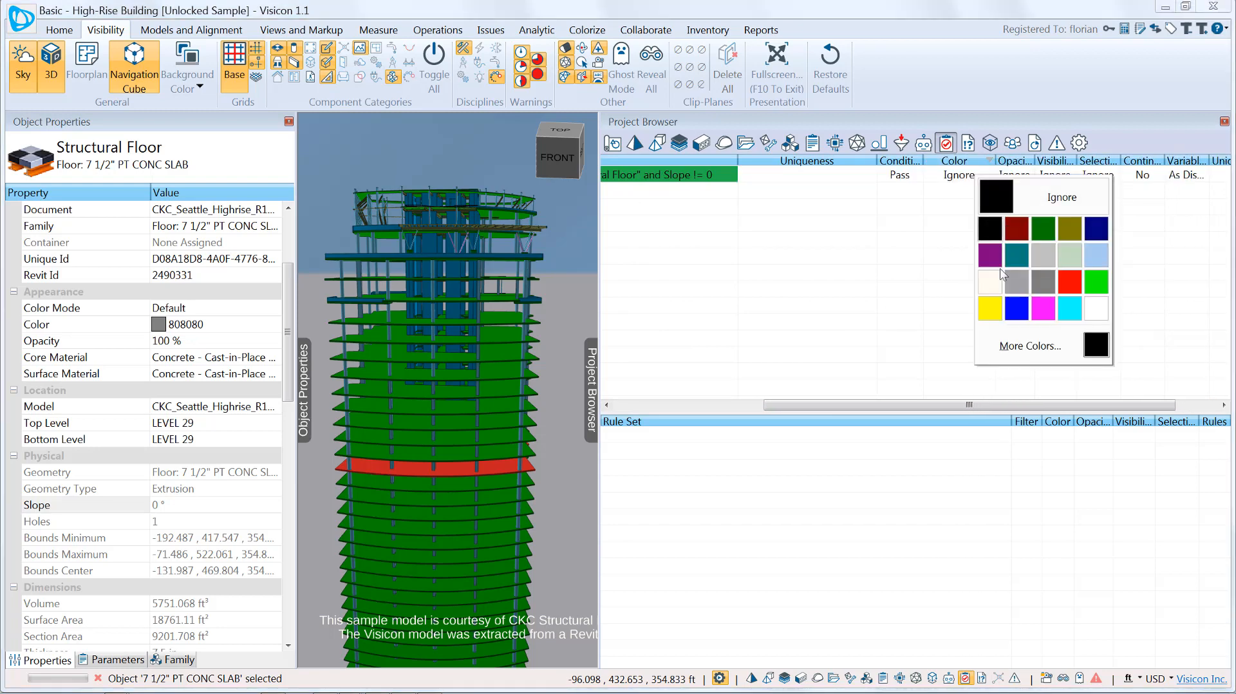
click(1001, 312)
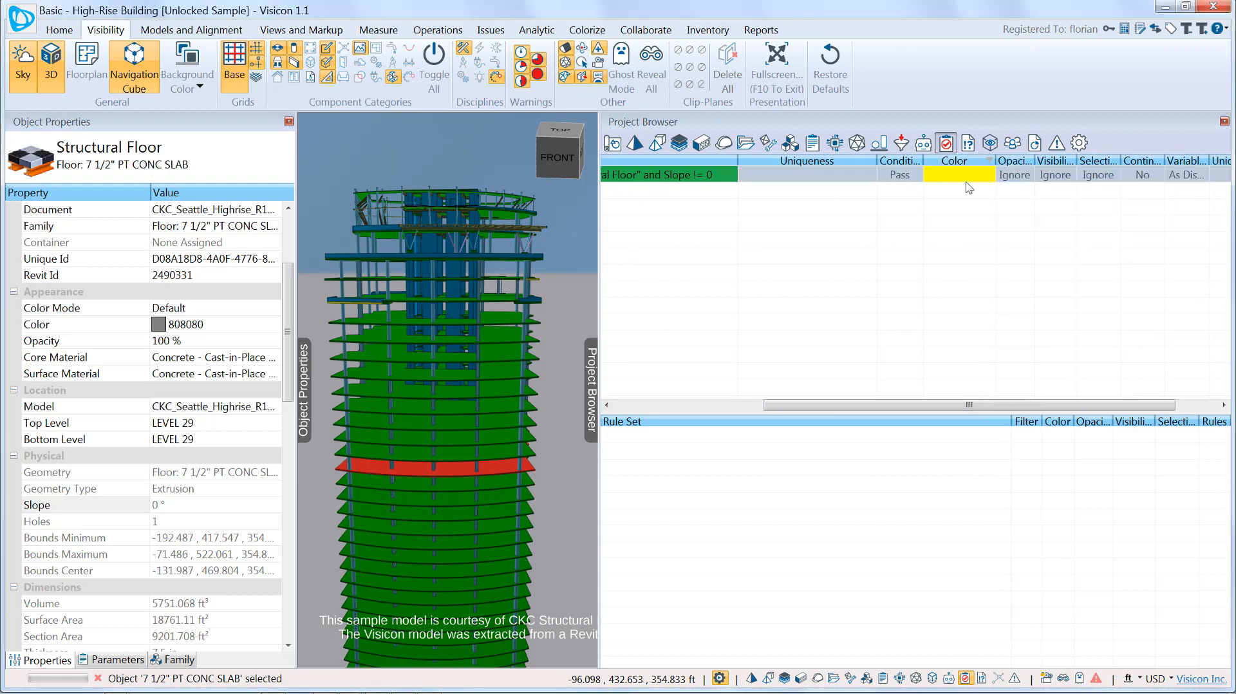
Switch the Sloped Slabs rule to its Fail condition and set the opacity of failing objects to 5 %.
click(907, 174)
click(901, 192)
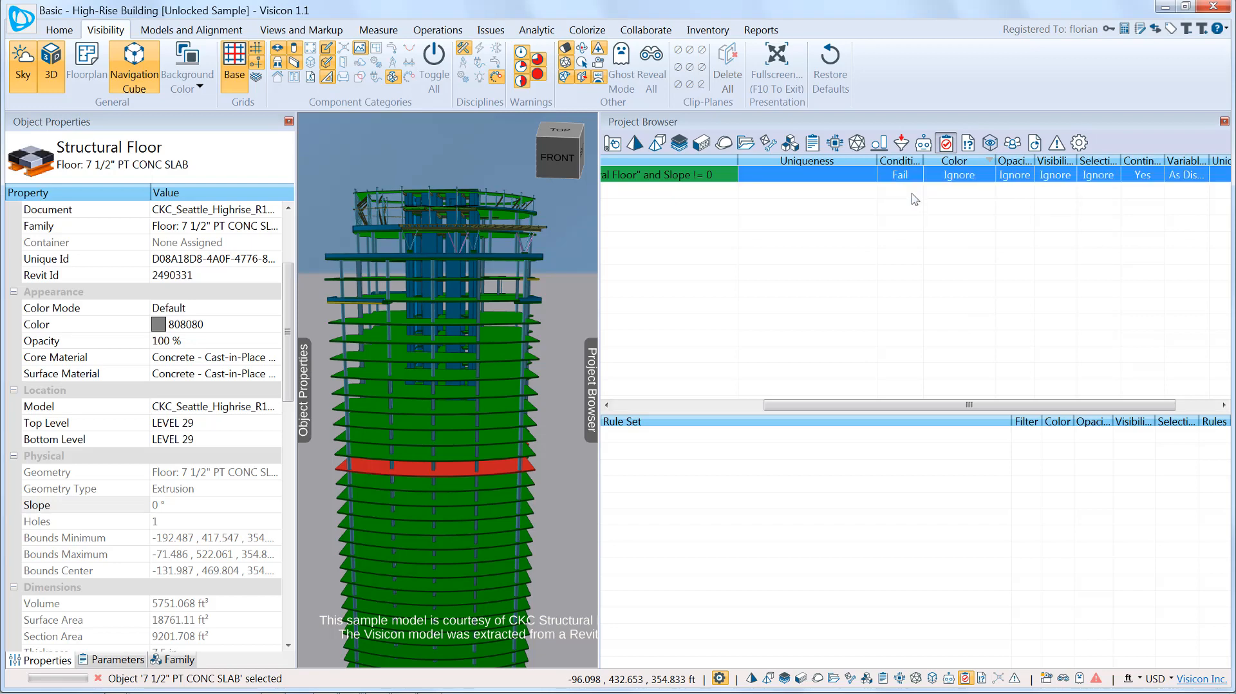
click(1020, 178)
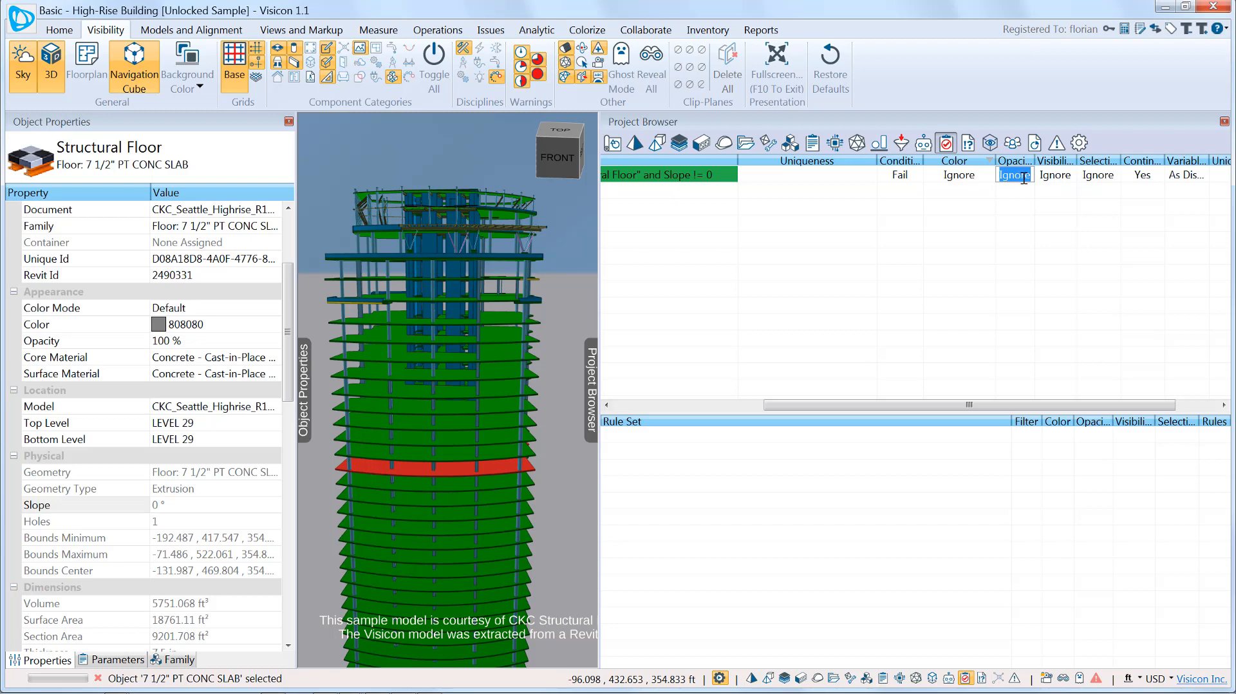
text(5)
key(Return)
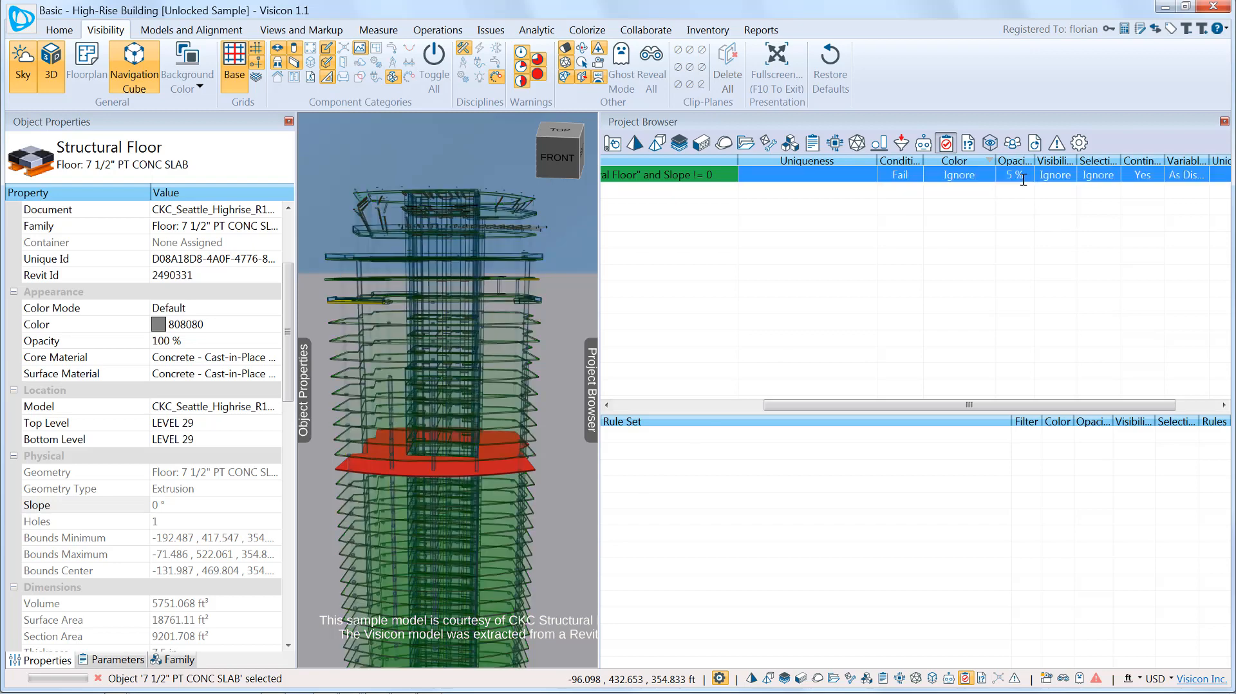
Clear the selection and examine the yellow sloped slabs from the podium and ramps up to the tower's top.
click(562, 258)
drag(562, 258, 552, 337)
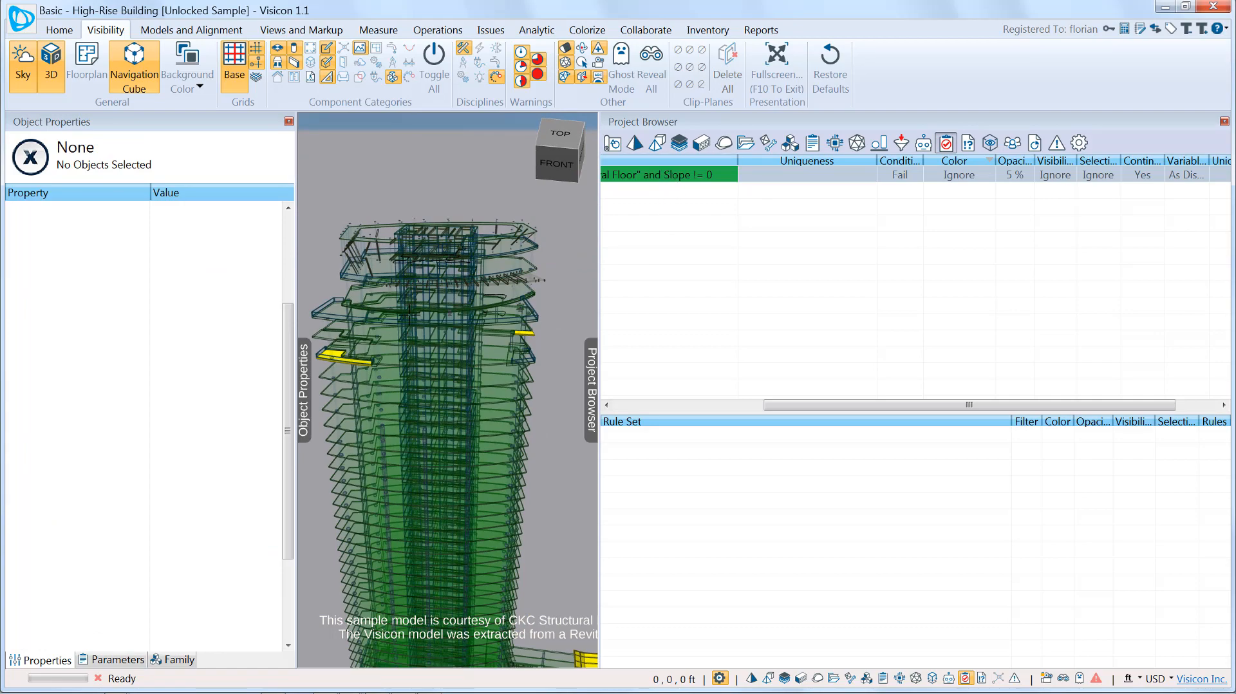
middle_drag(328, 504, 377, 193)
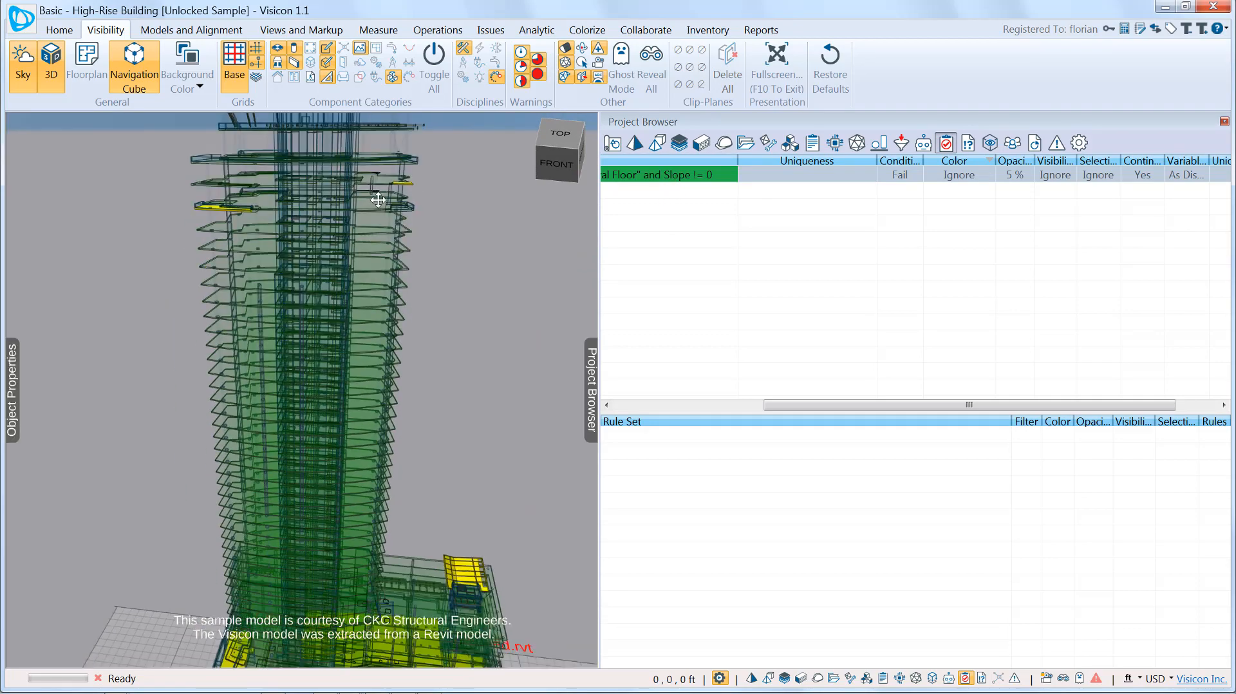
middle_drag(354, 547, 333, 289)
right_drag(203, 471, 296, 464)
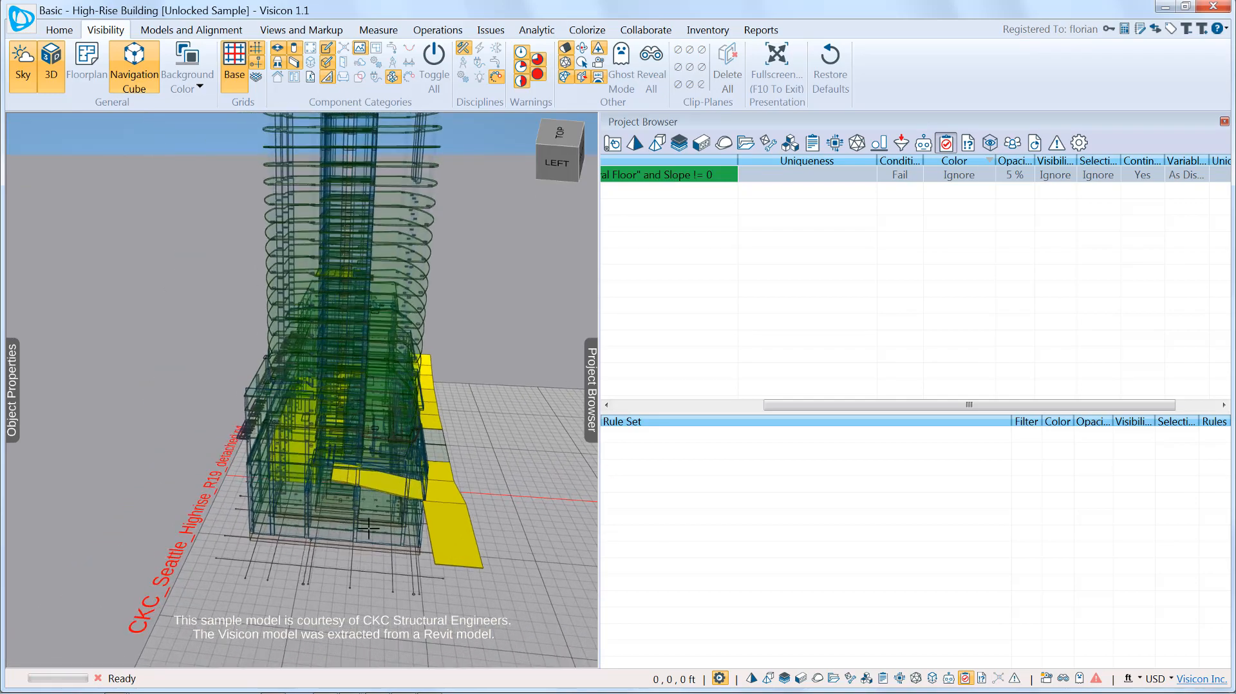
right_drag(348, 504, 398, 561)
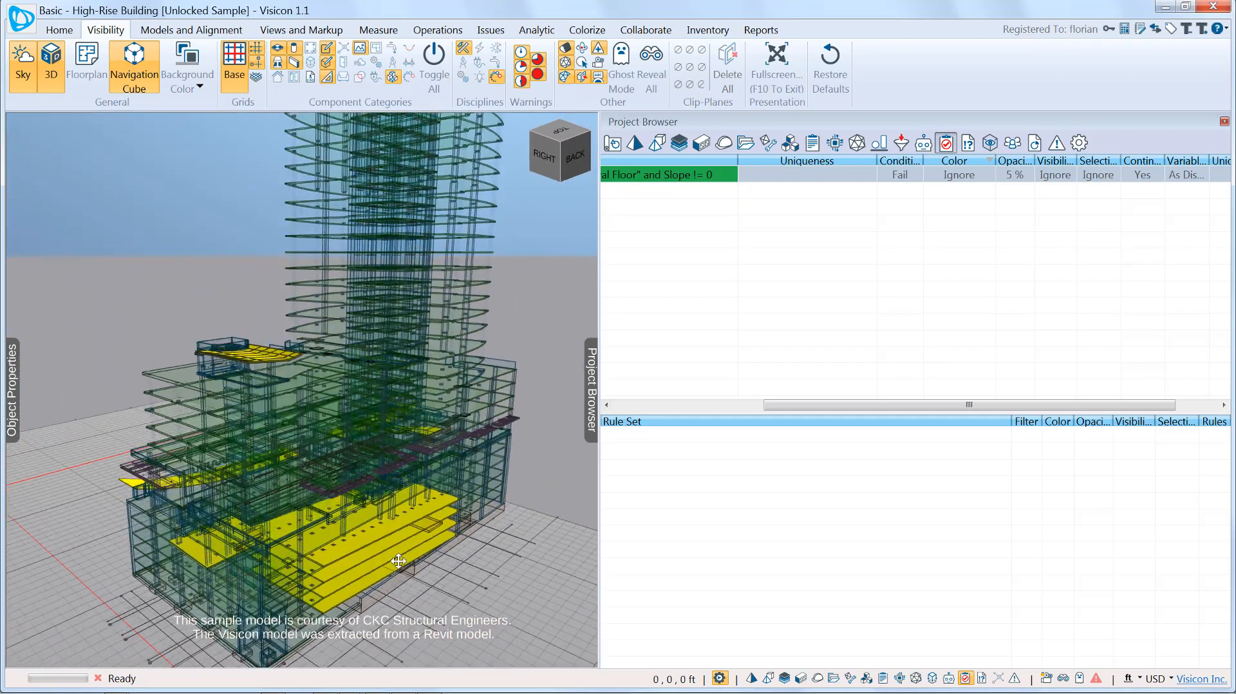
drag(398, 561, 422, 402)
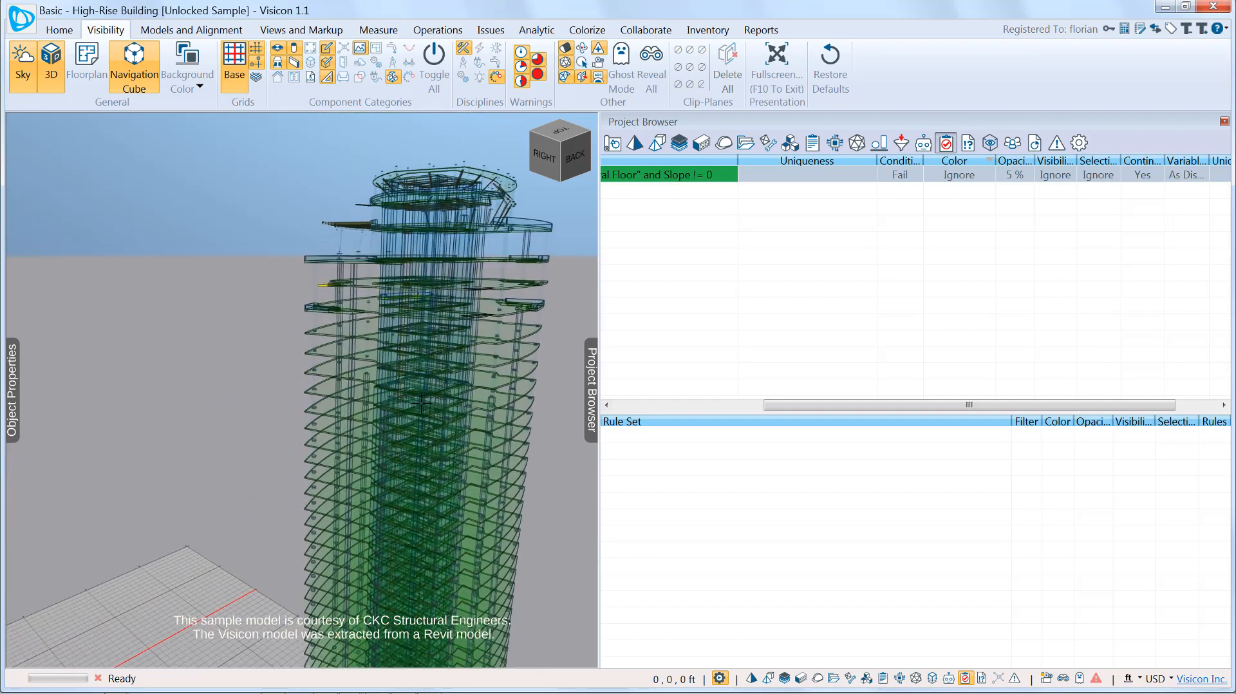
right_drag(421, 403, 497, 408)
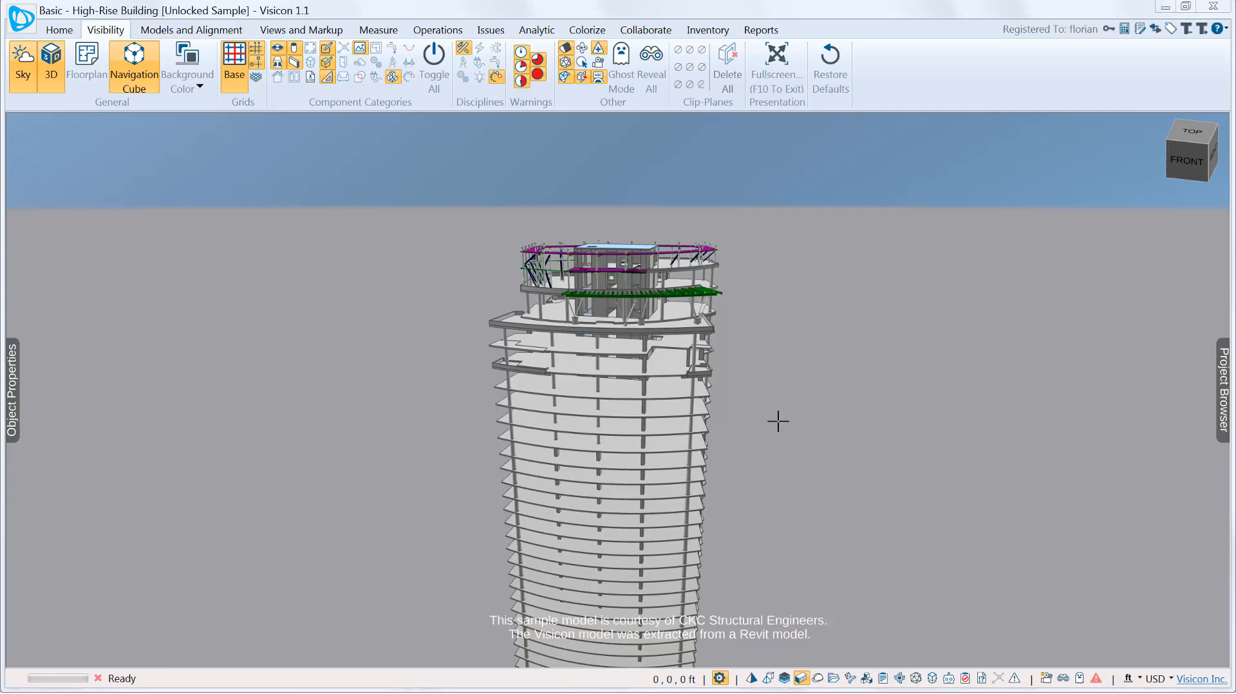
Select the HSS14x4x3/8 beam at the end of the canopy framing near the top of the tower.
drag(753, 422, 672, 293)
click(665, 292)
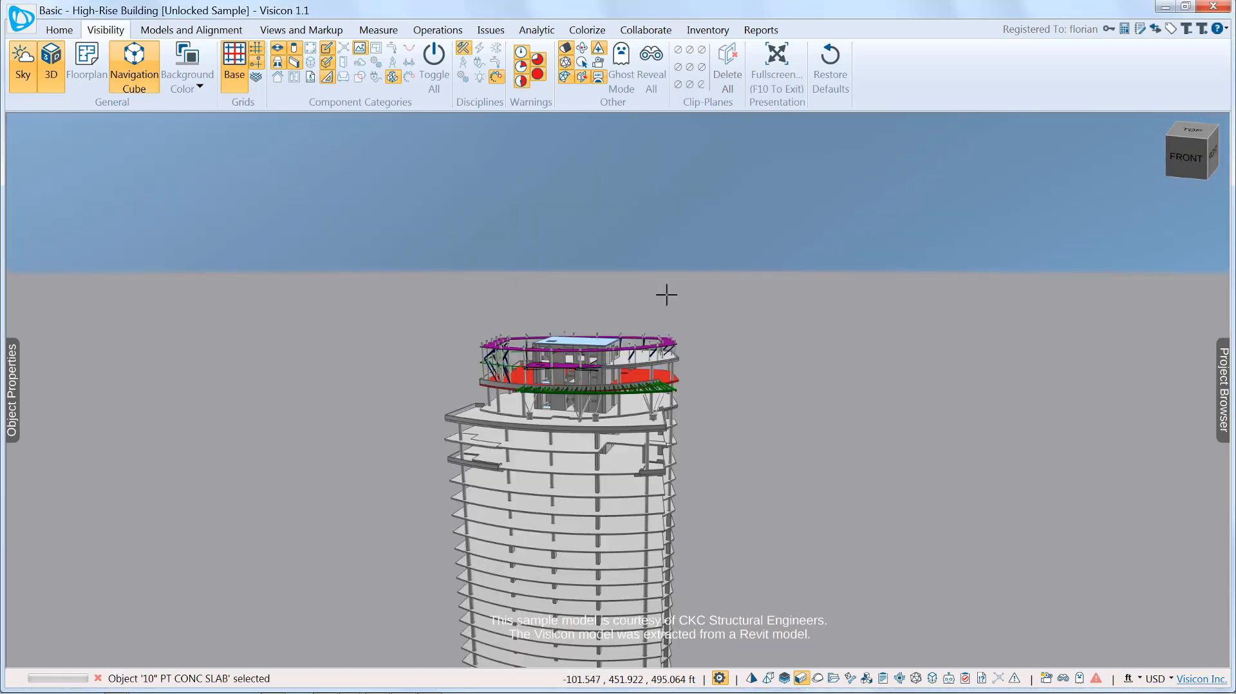
scroll(597, 425, up, 3)
scroll(595, 431, up, 5)
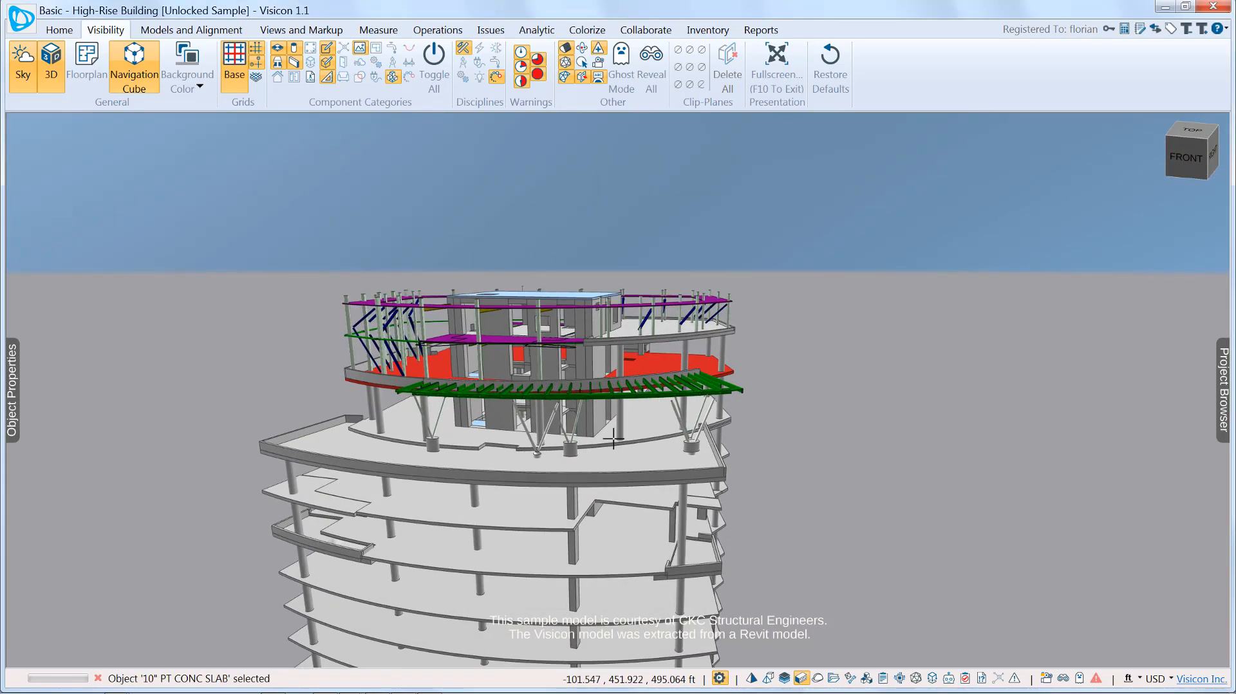
drag(583, 522, 604, 440)
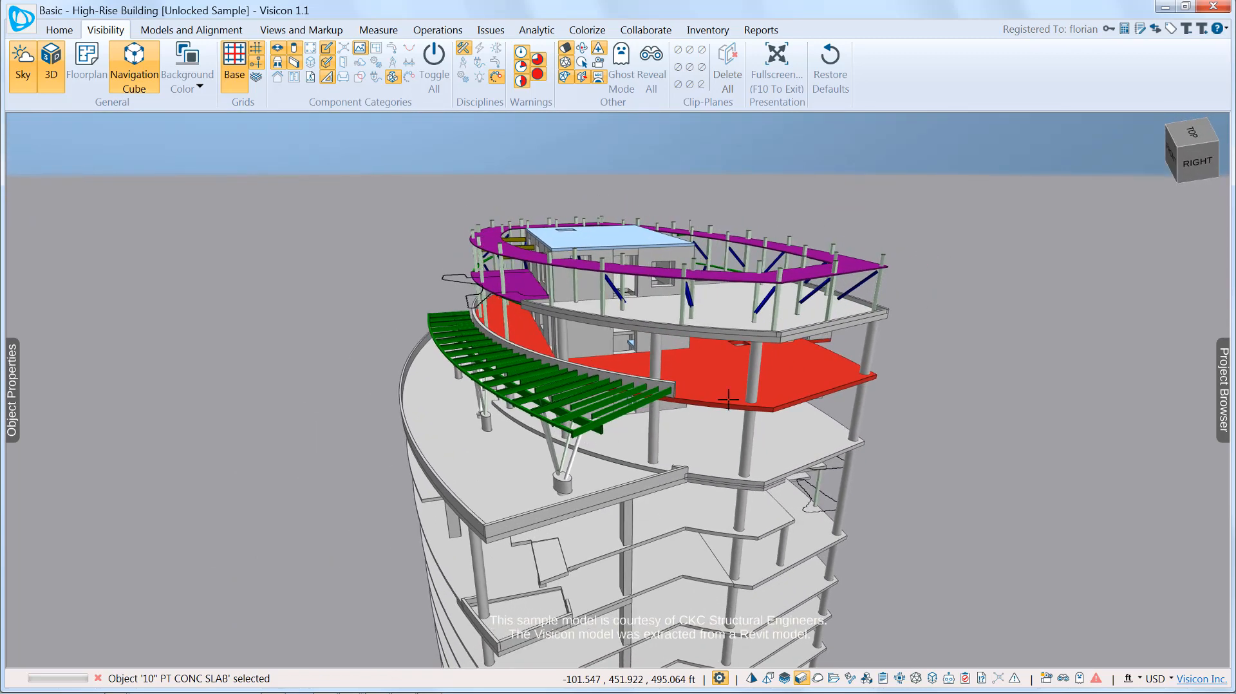
click(587, 426)
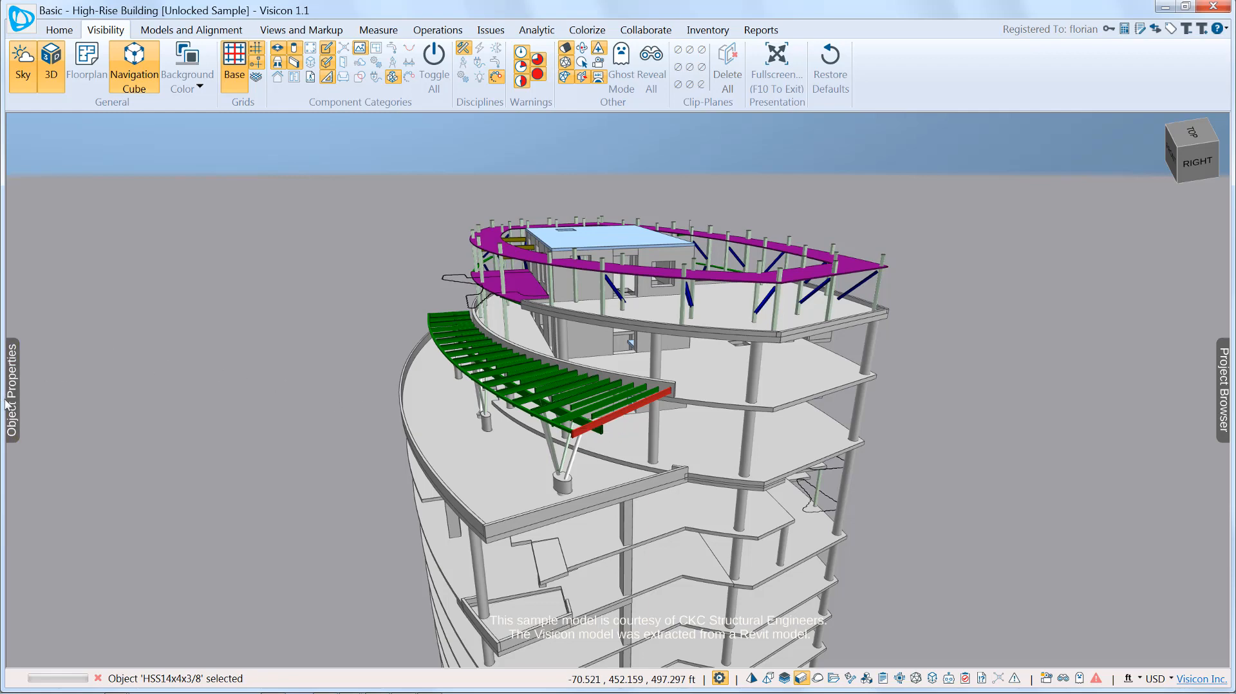
Show the beam's object properties and copy the Type variable from its identity properties.
mouse_move(13, 404)
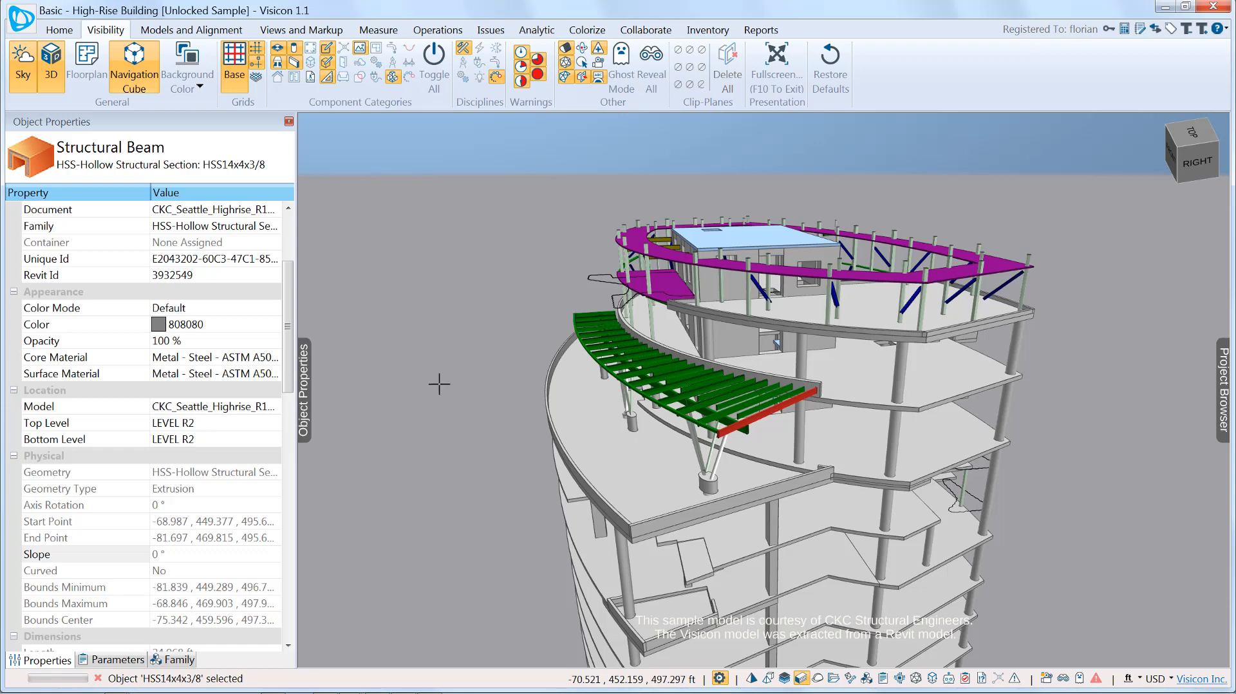
scroll(193, 354, up, 3)
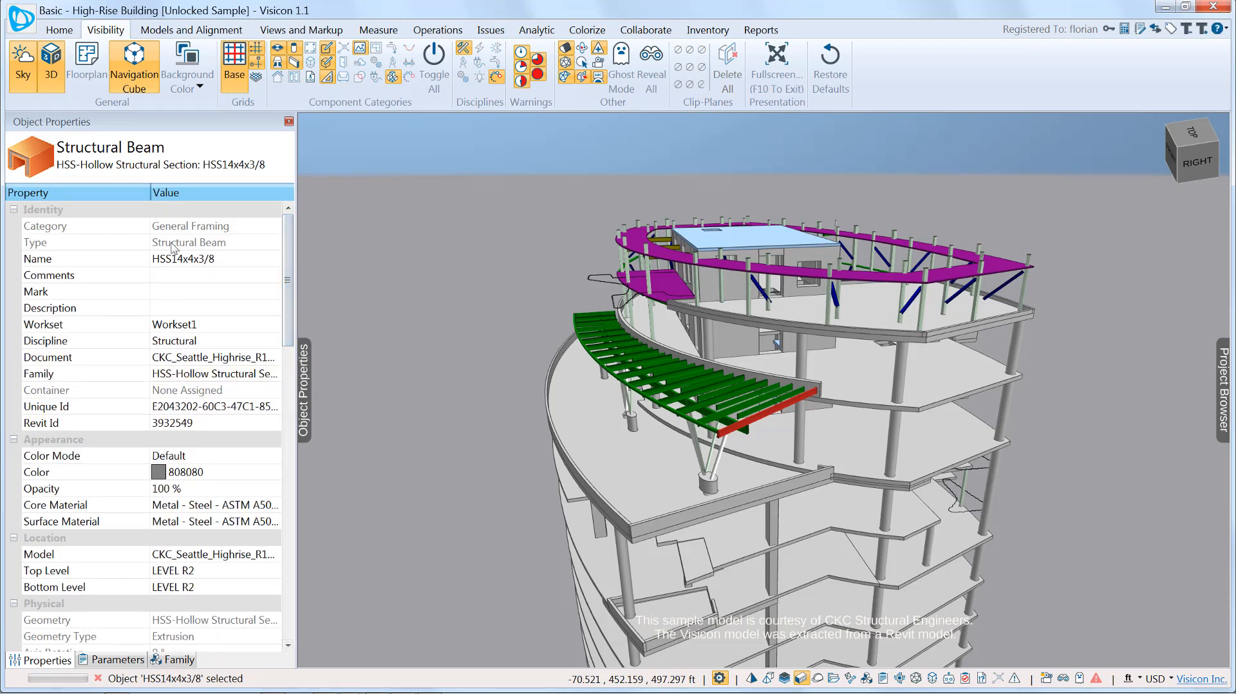
click(87, 244)
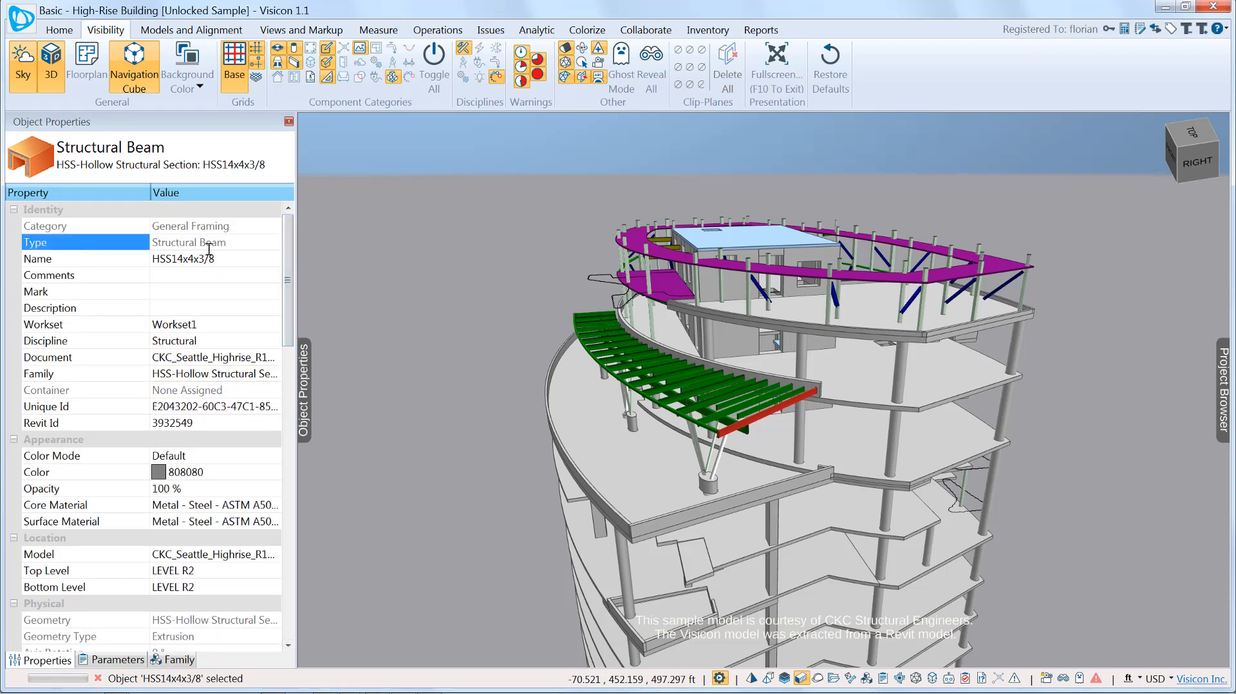
right_click(120, 244)
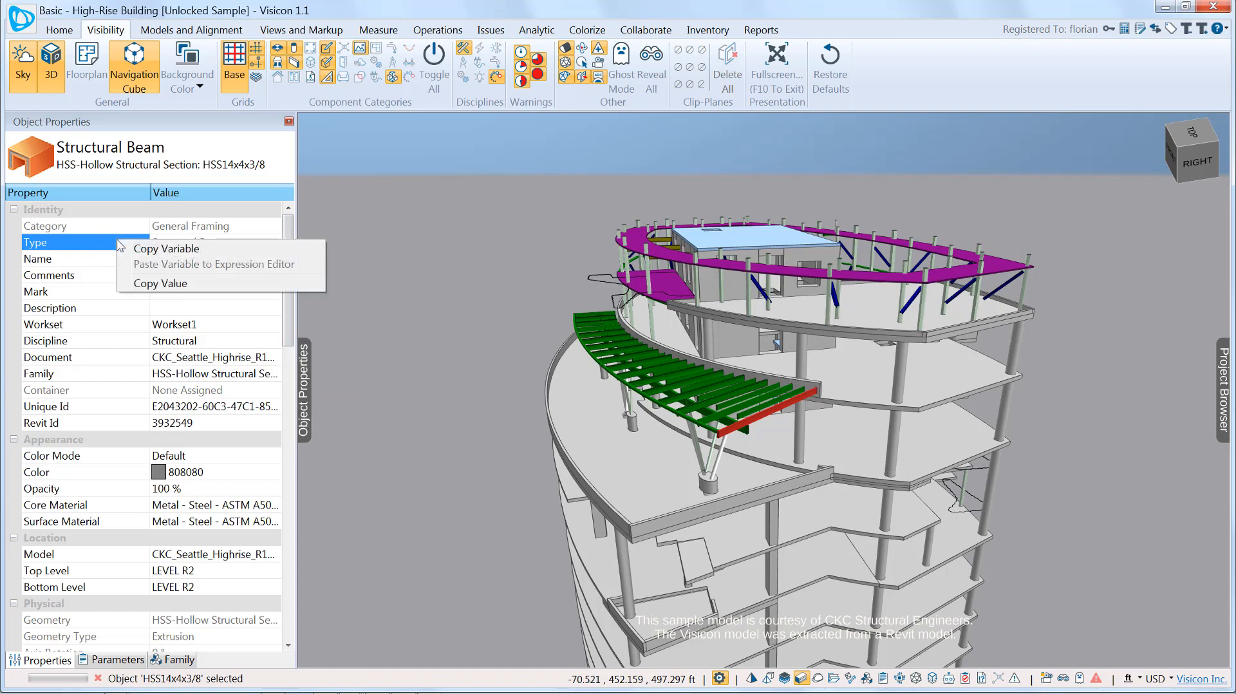
click(189, 250)
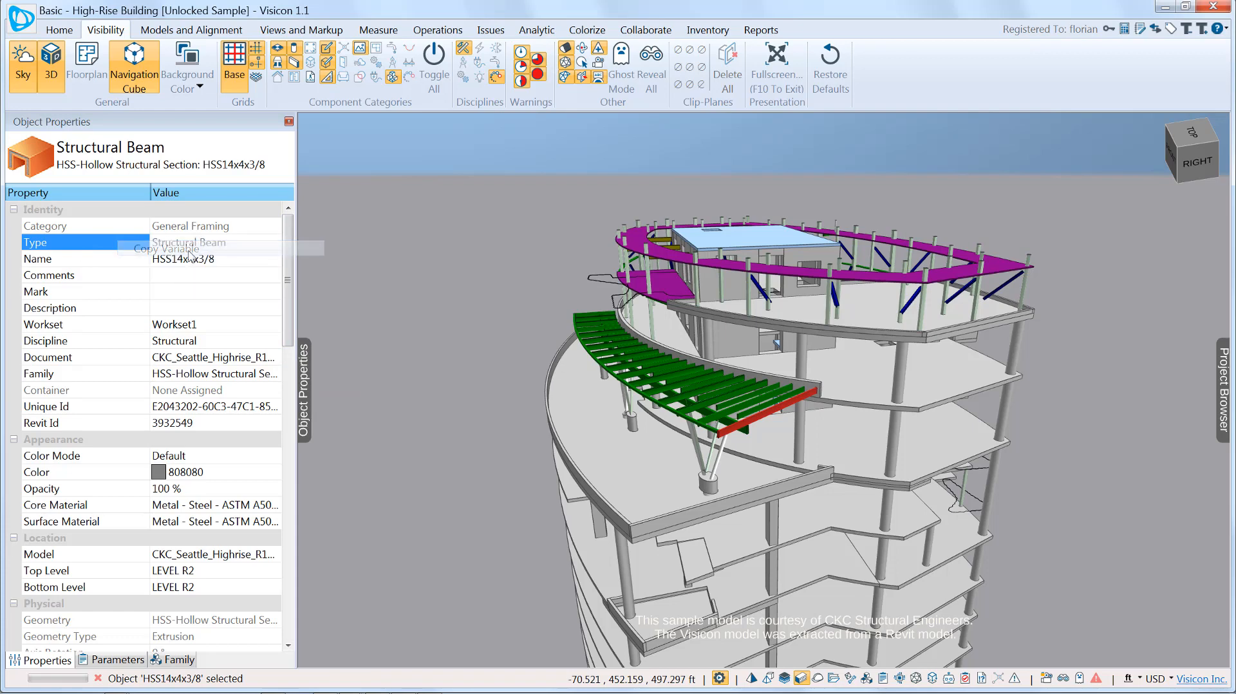
Create a new rule in the project's rule list and name it Slender Beams.
click(1228, 410)
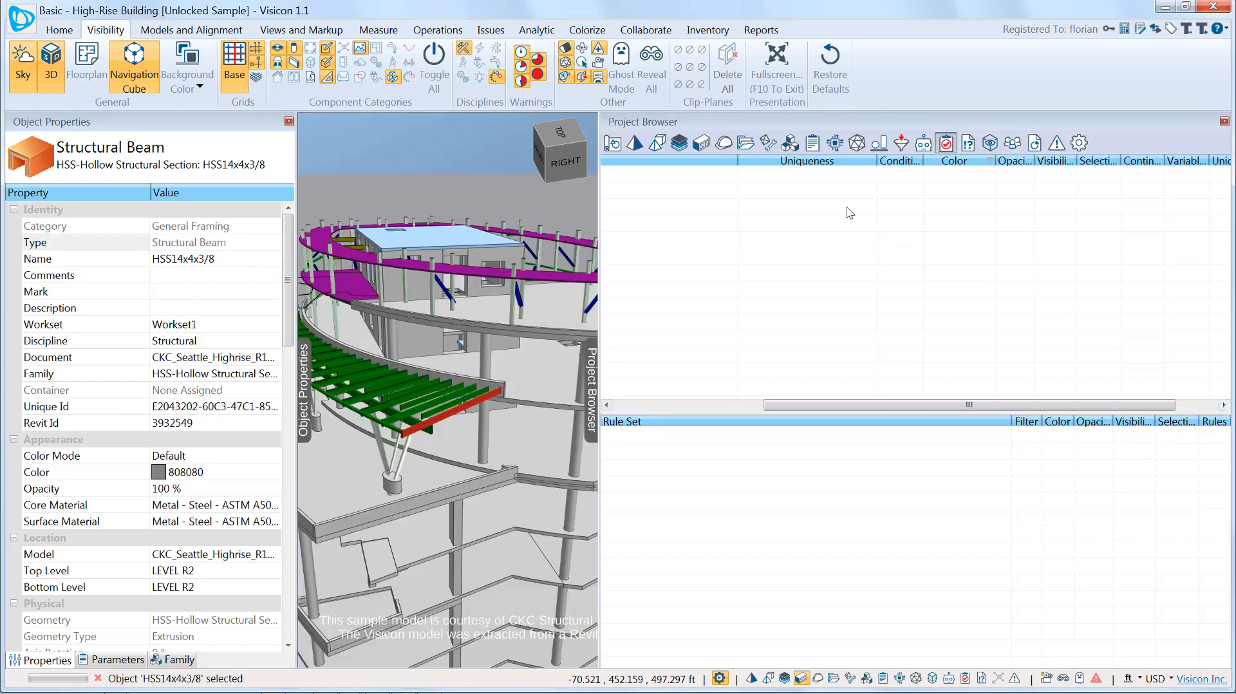
right_click(847, 206)
click(878, 216)
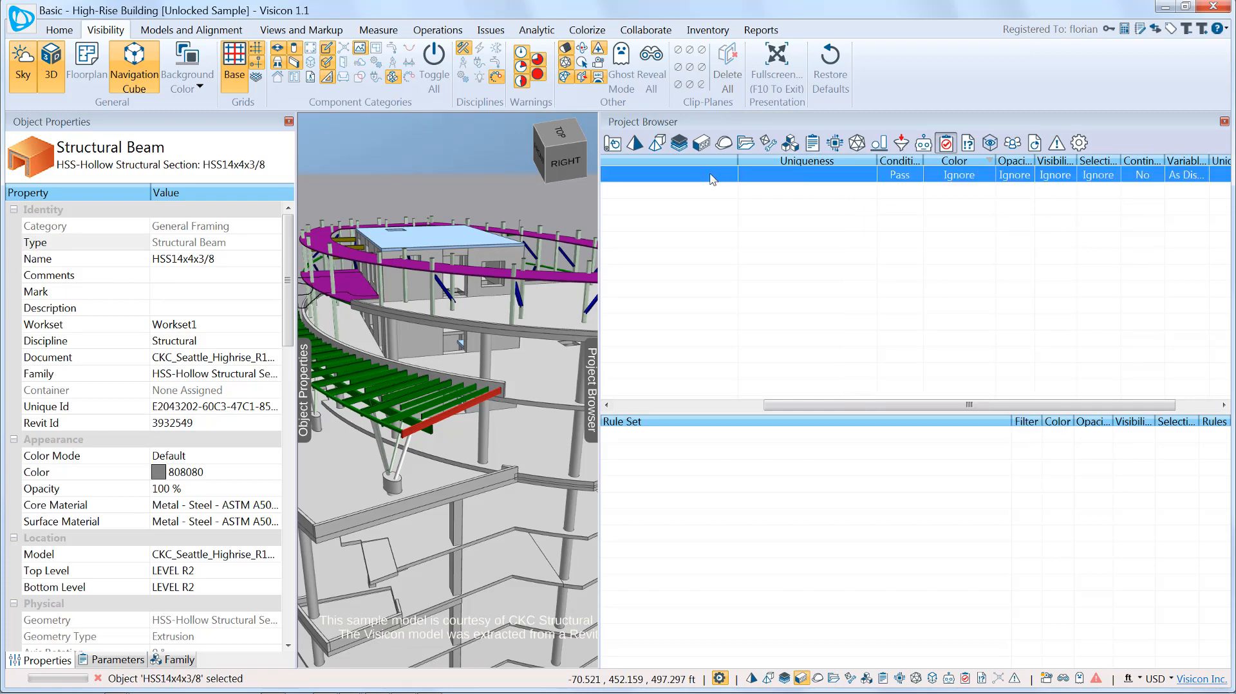
text(Slender B)
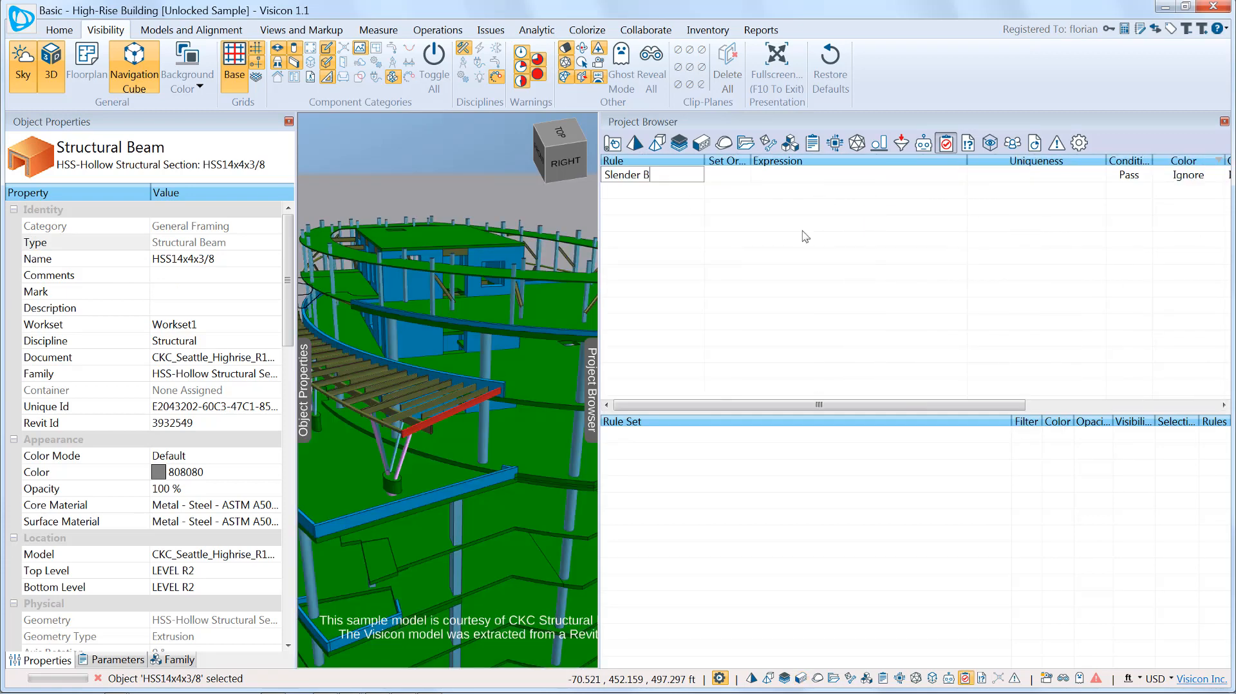
text(eams)
key(Return)
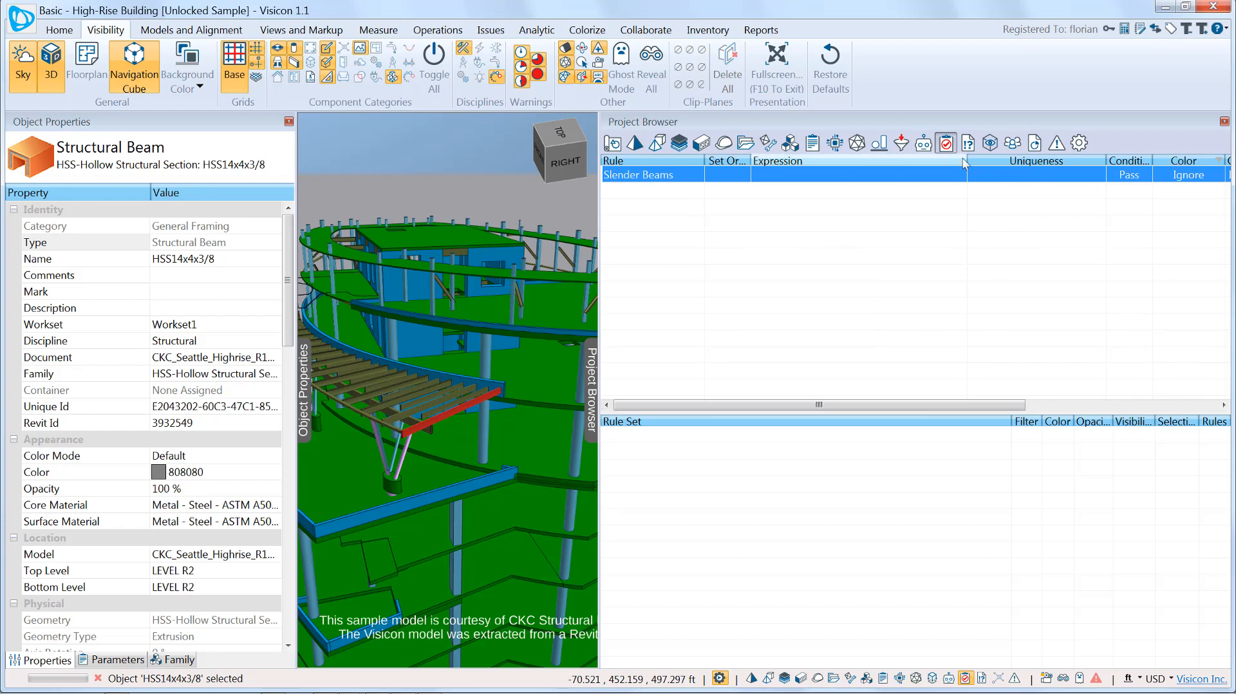
Begin the Slender Beams expression with the copied Type variable, as Type = "Structural Beam" and.
drag(967, 161, 1083, 181)
click(791, 174)
right_click(791, 174)
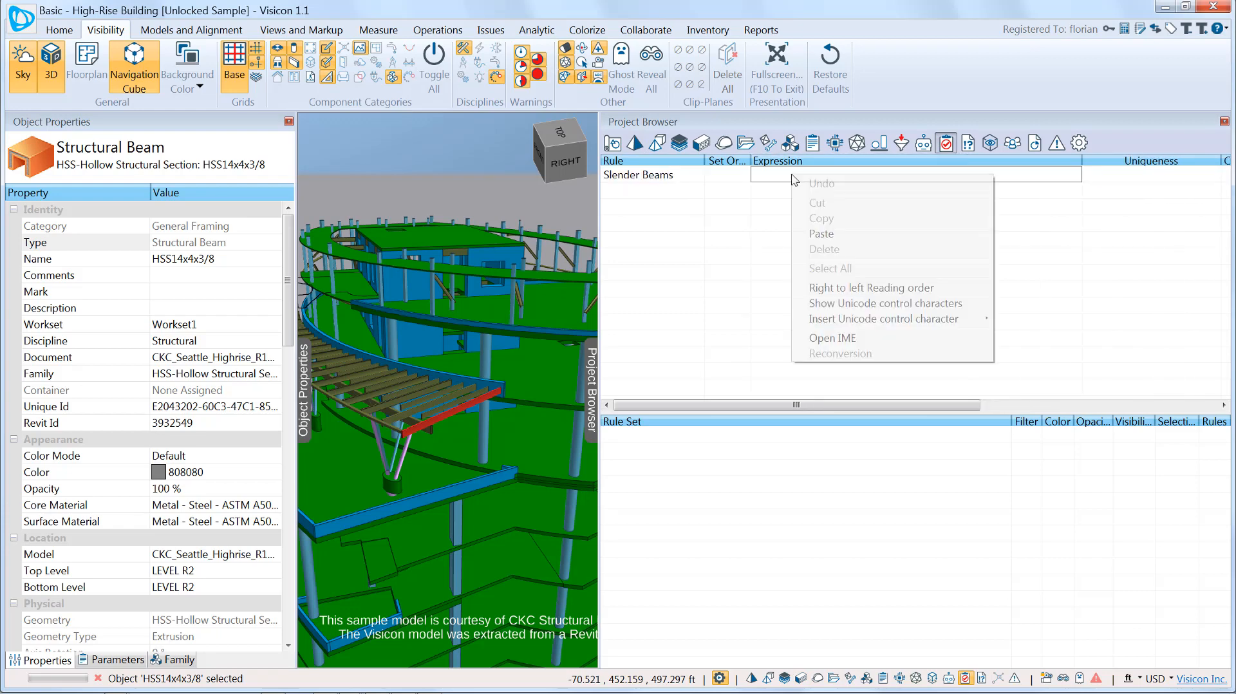
click(865, 236)
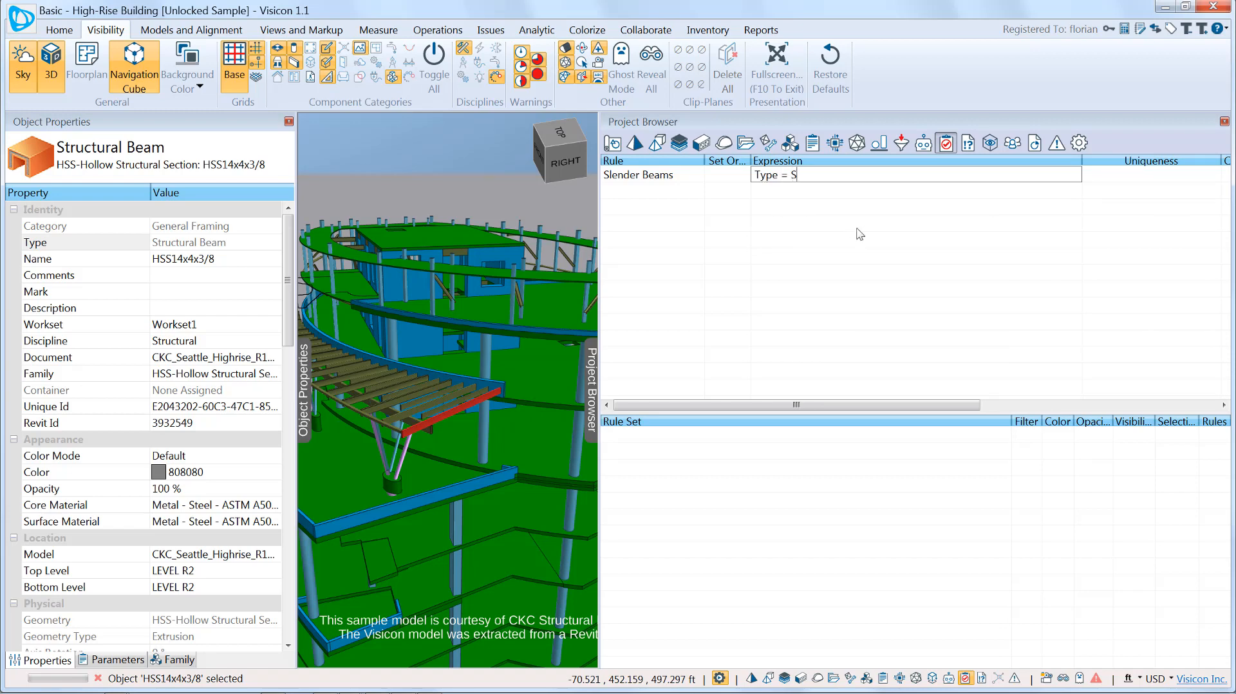
text(= S)
key(BackSpace)
text("Structural Beam" and)
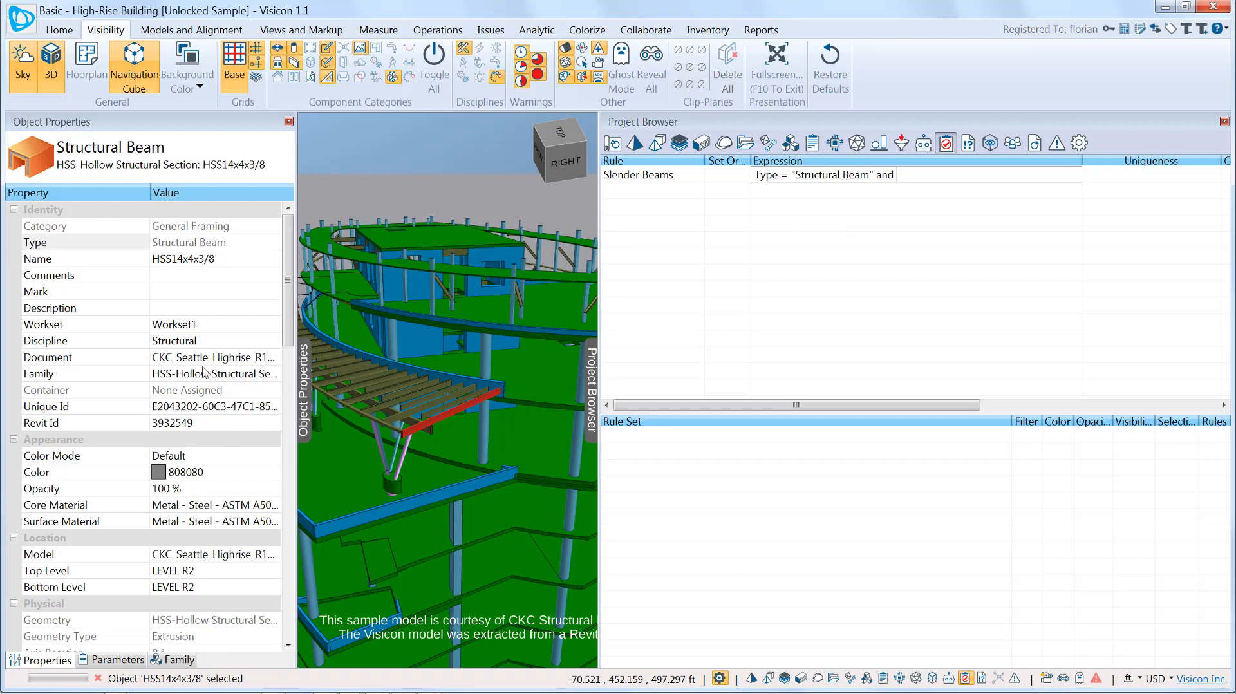
Copy the beam's Length variable from its dimensions and append it to the Slender Beams expression, followed by a division sign.
drag(291, 295, 277, 422)
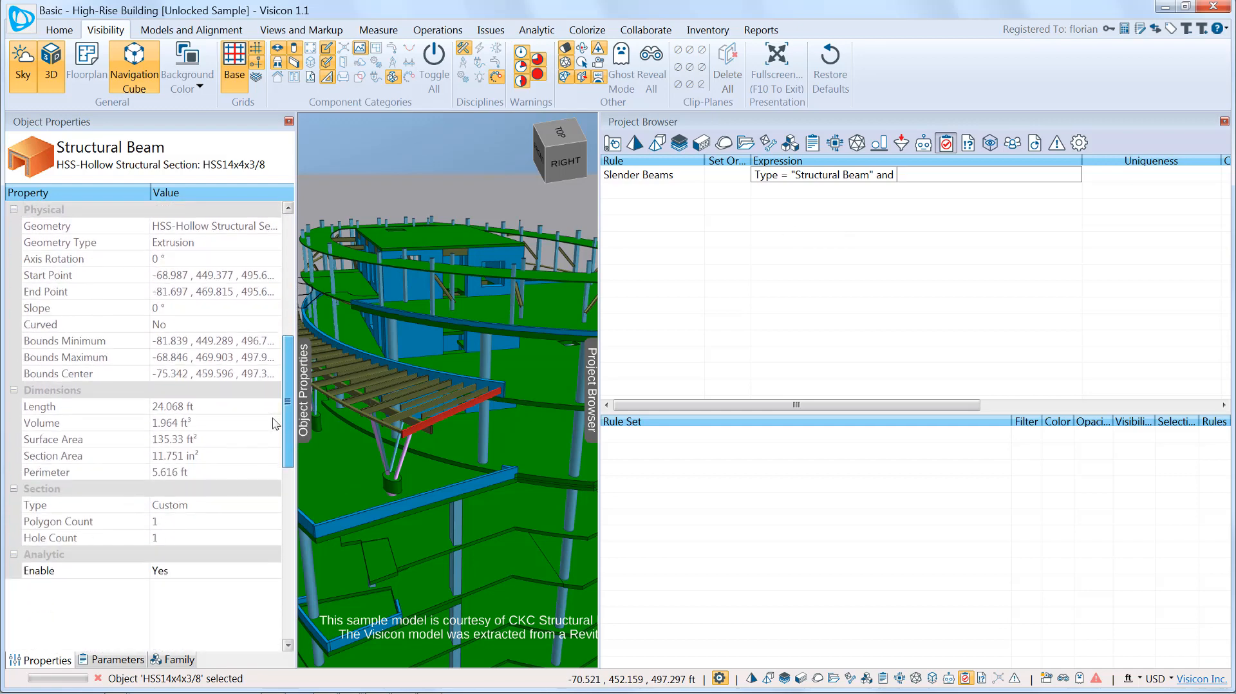
right_click(107, 413)
click(129, 419)
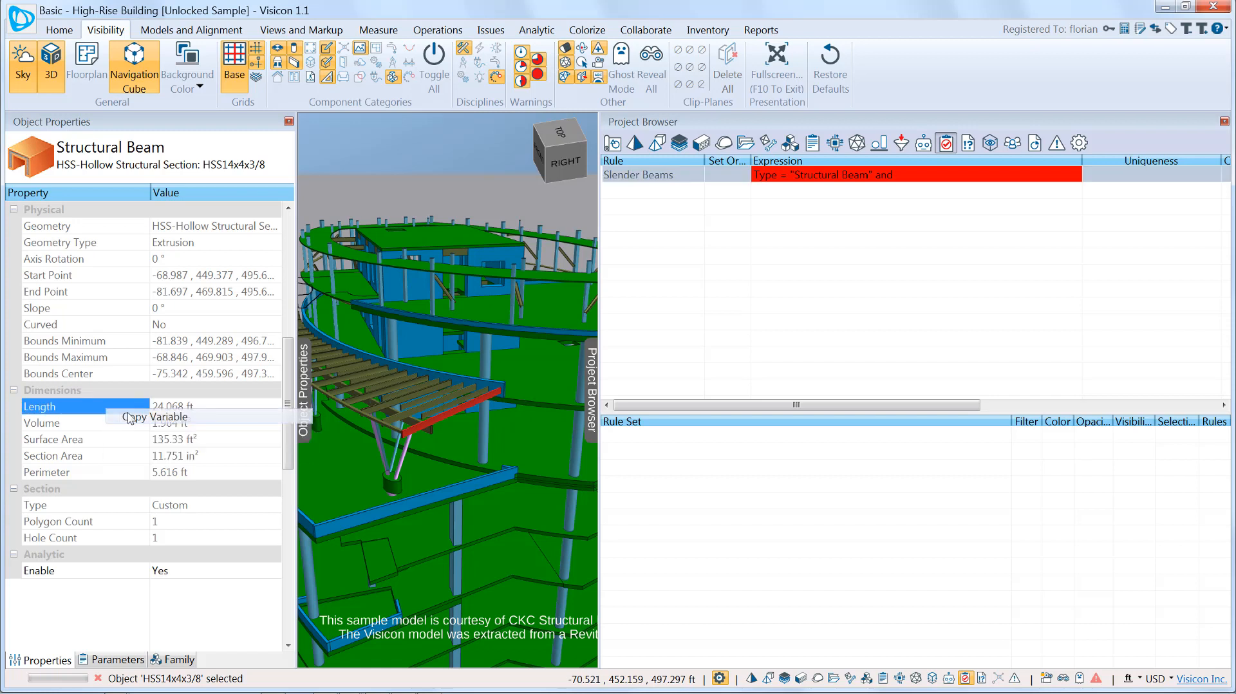
click(926, 176)
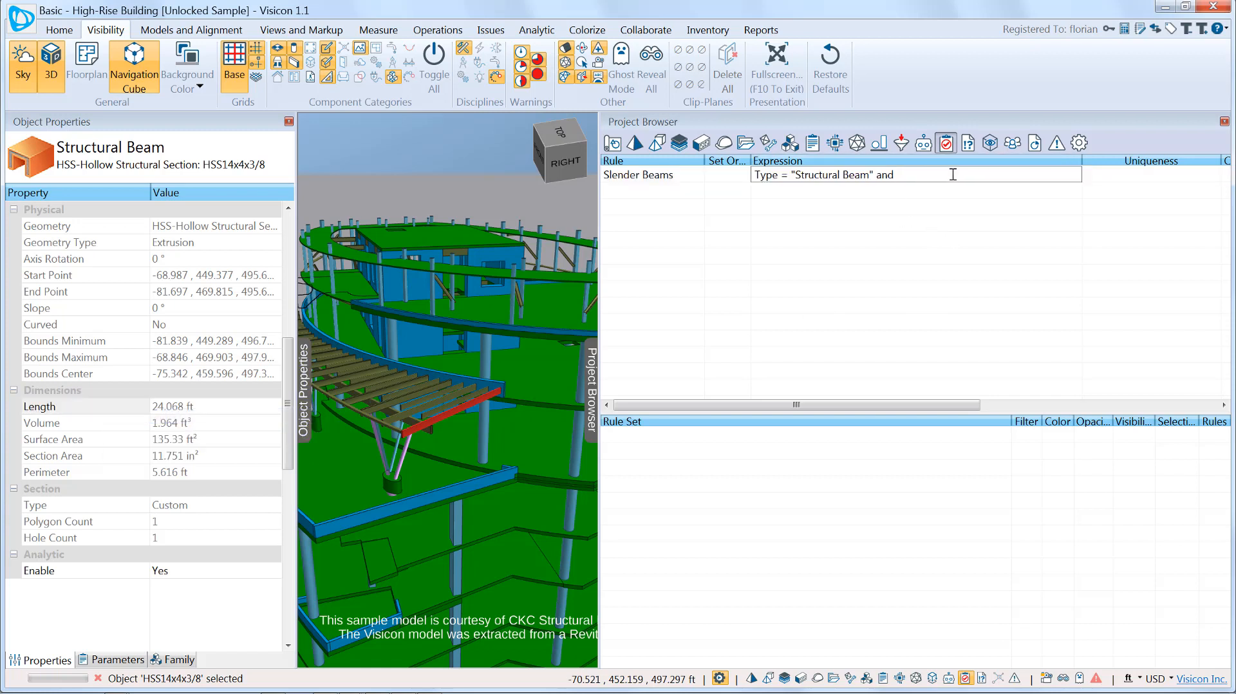
right_click(953, 175)
click(985, 228)
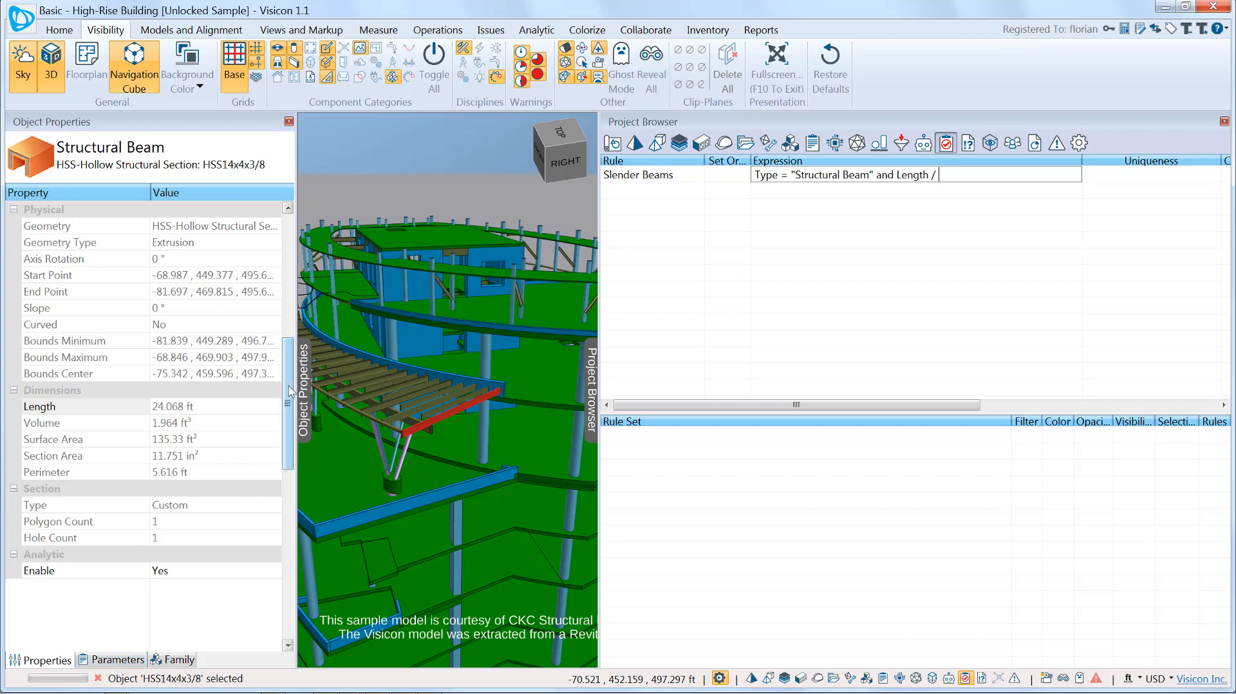
Look through the beam's parameters and family data for its height, and copy the Ht variable from the family dimensions.
drag(288, 404, 288, 379)
click(135, 660)
scroll(270, 381, down, 4)
scroll(265, 398, up, 5)
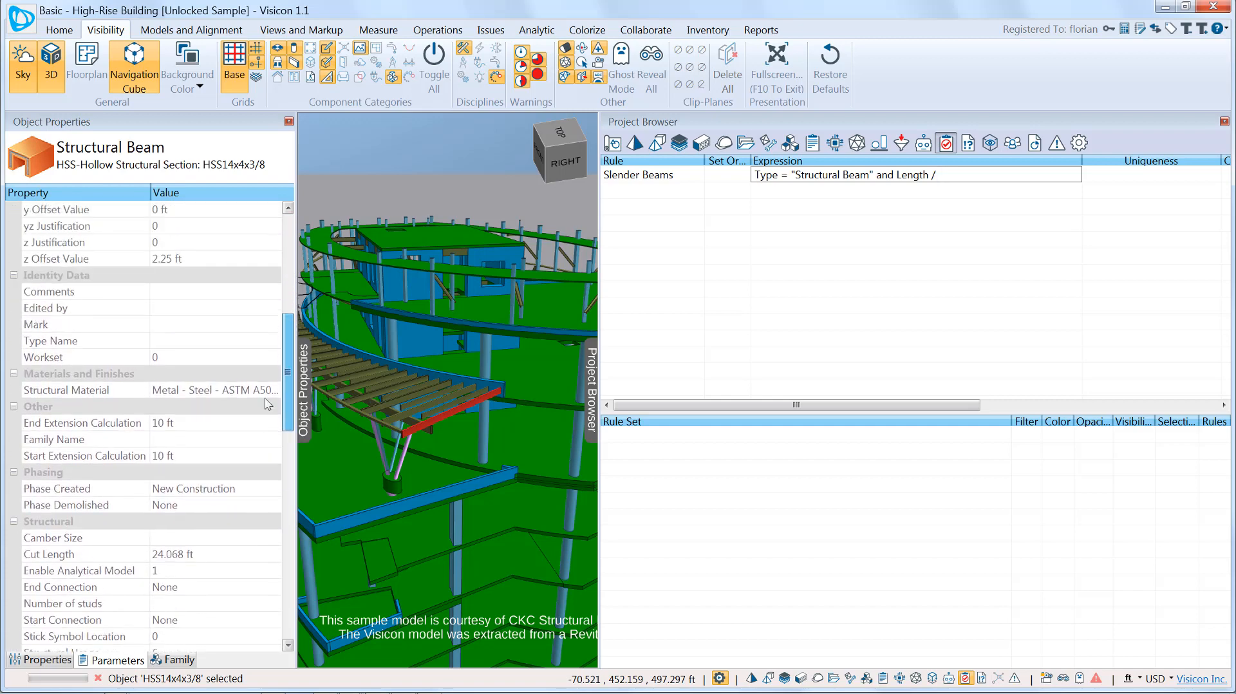
scroll(271, 328, up, 4)
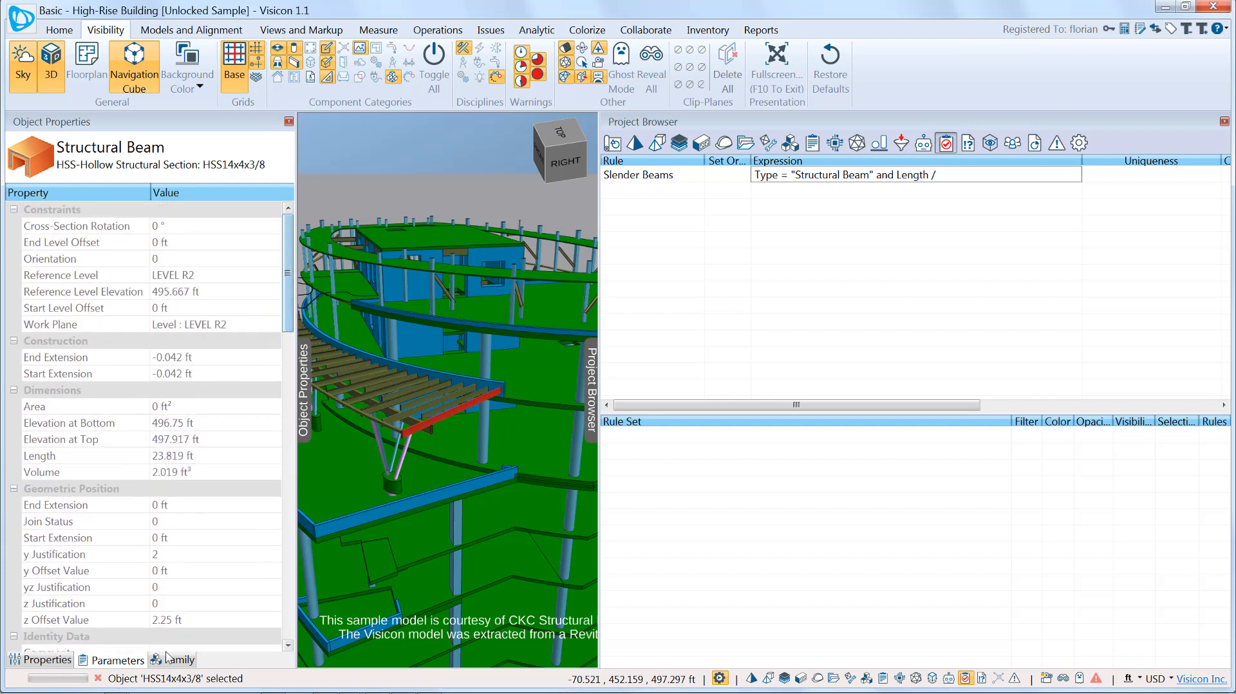
scroll(163, 666, down, 12)
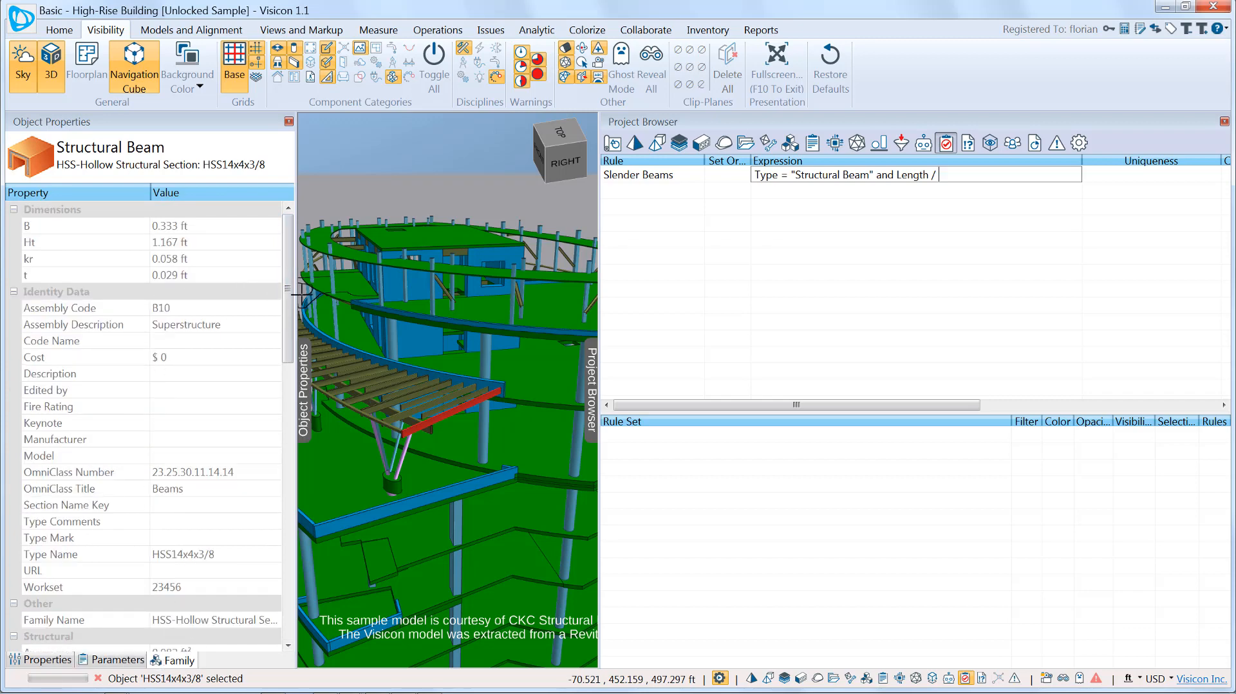
click(59, 248)
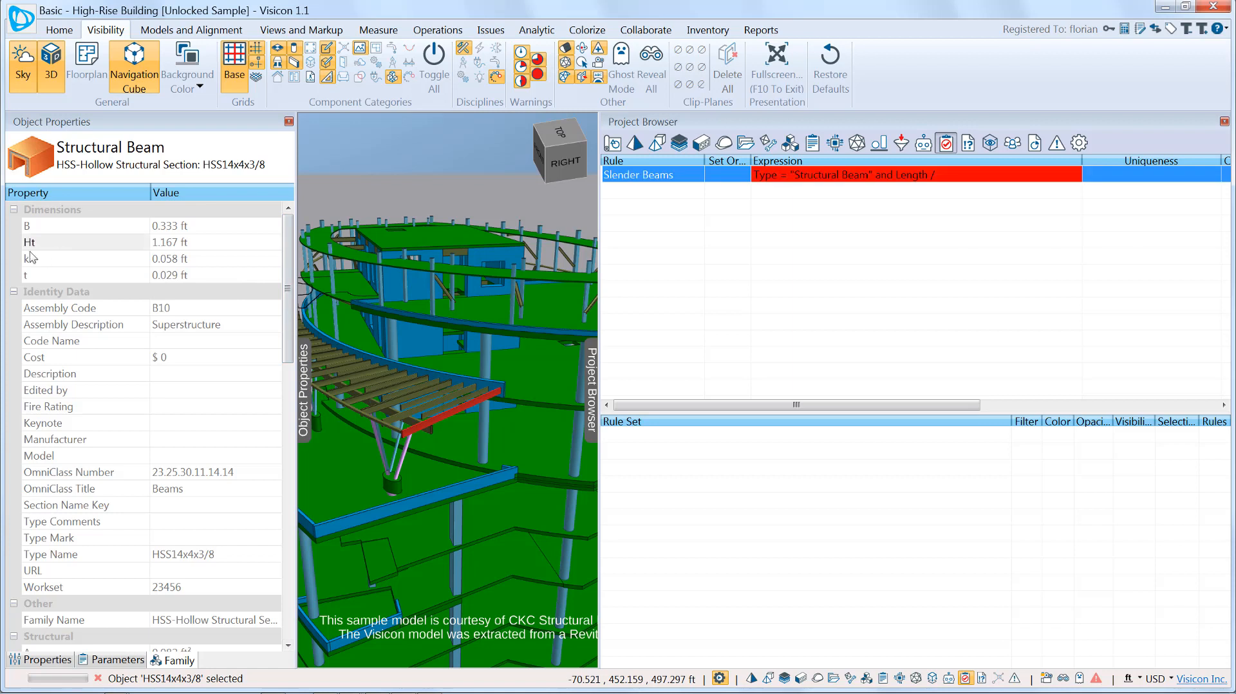
click(72, 249)
right_click(72, 248)
click(96, 246)
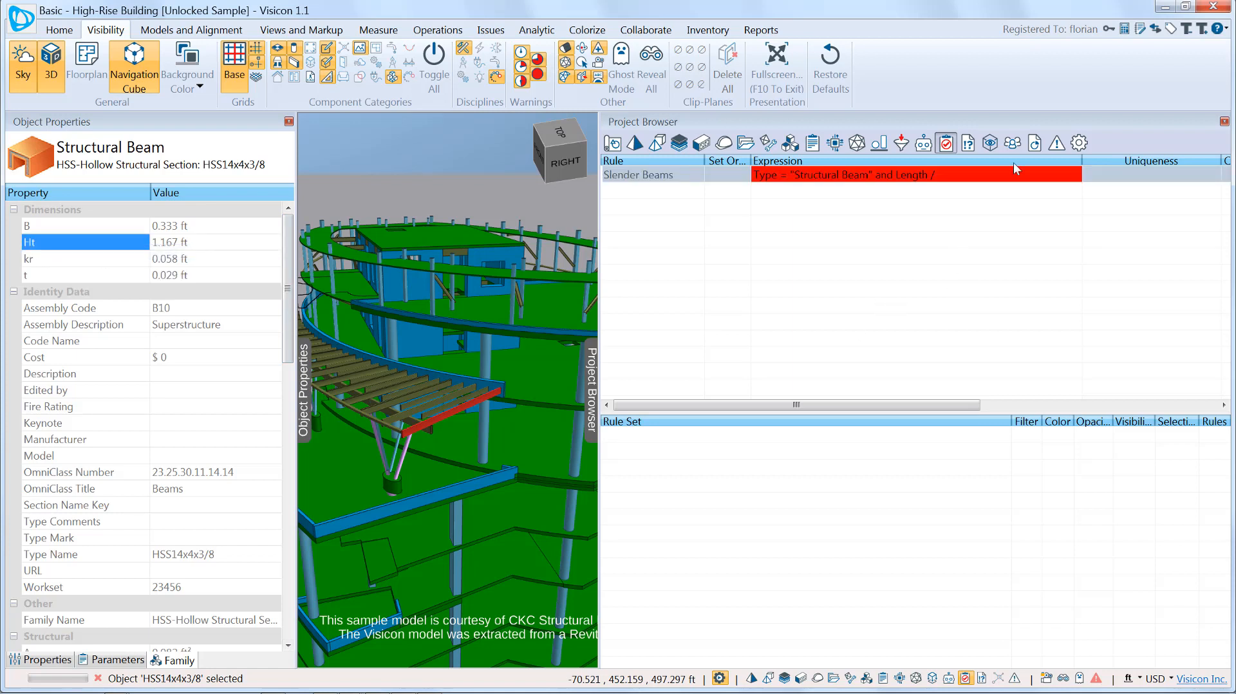
Append the copied Family.Dimensions.Ht variable as the divisor of Length and widen the Expression column to fit.
click(968, 173)
right_click(969, 174)
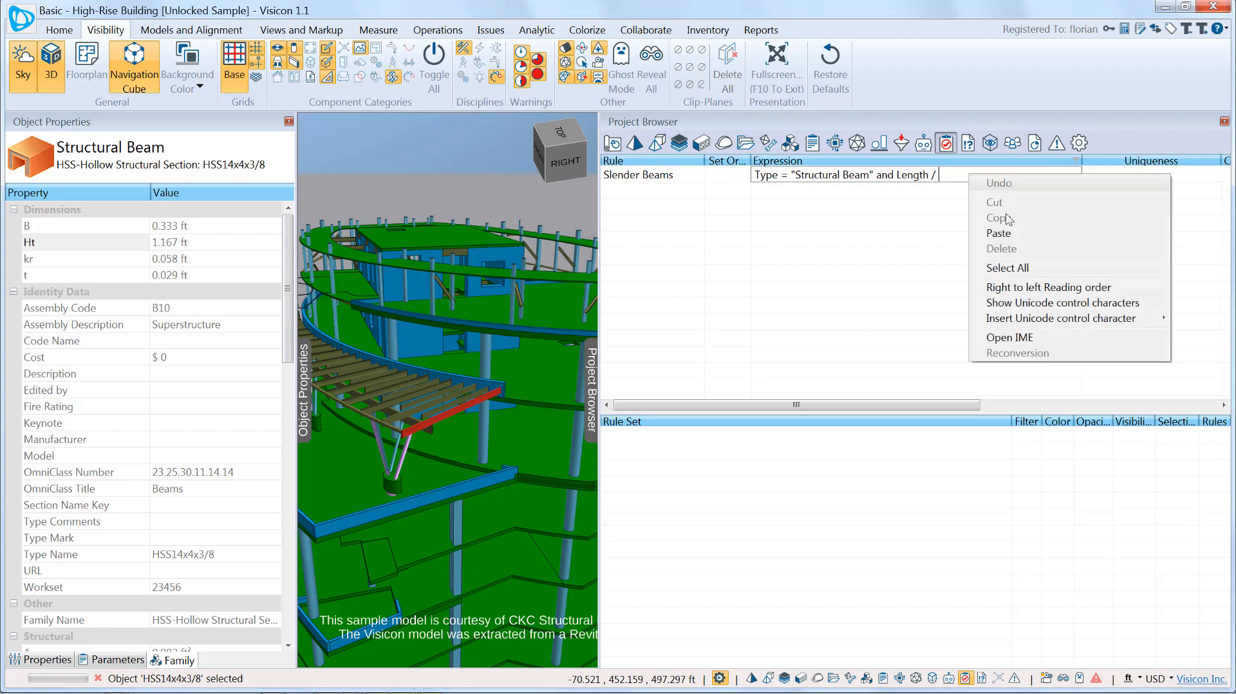
click(1020, 234)
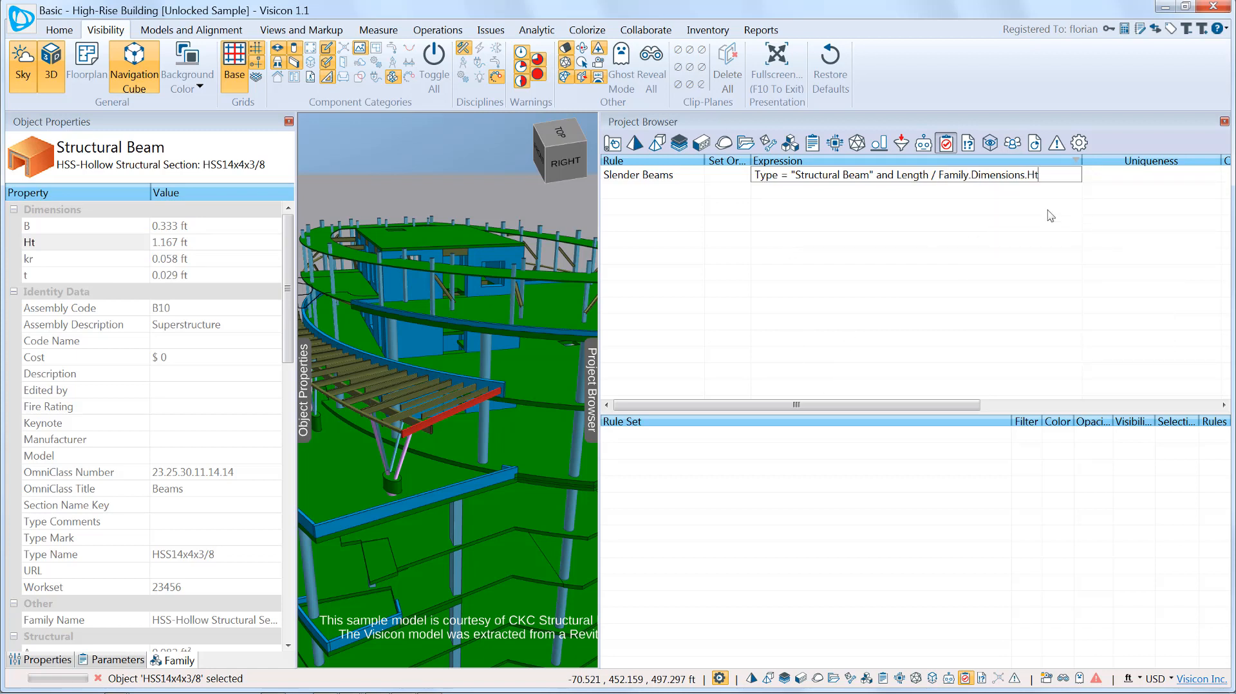
drag(1082, 161, 1134, 164)
click(1124, 179)
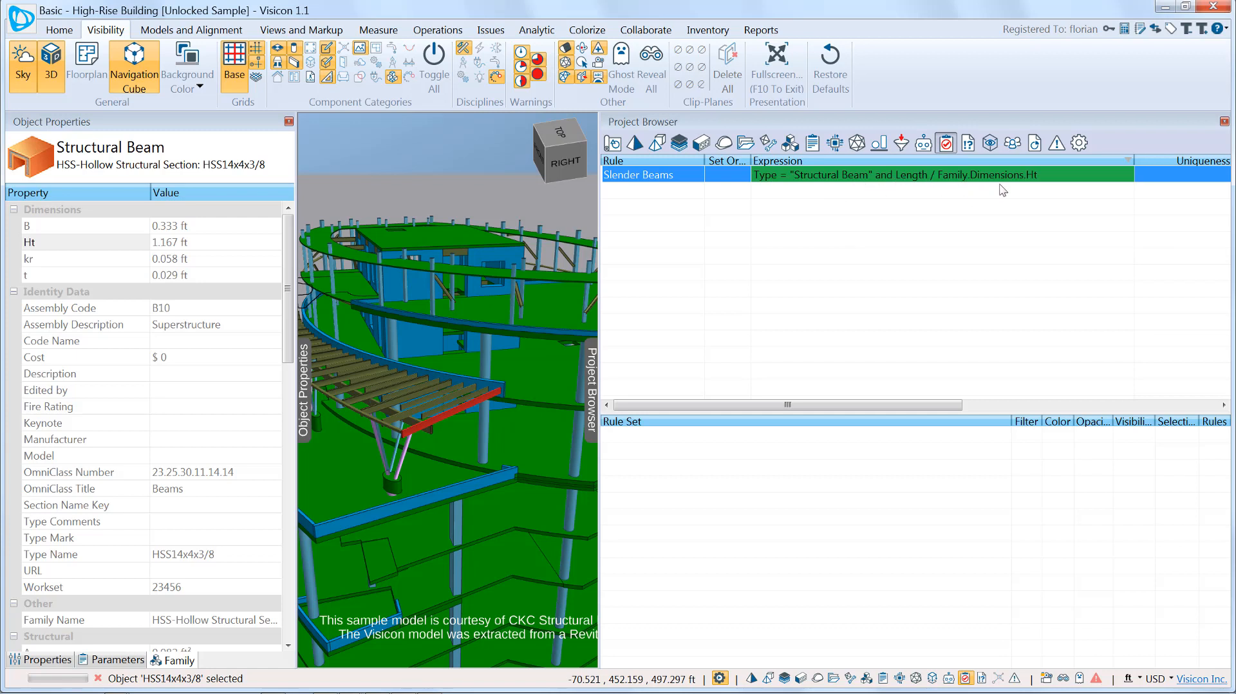
Complete the Slender Beams expression with the comparison >15 after Family.Dimensions.Ht.
click(1065, 180)
click(1067, 179)
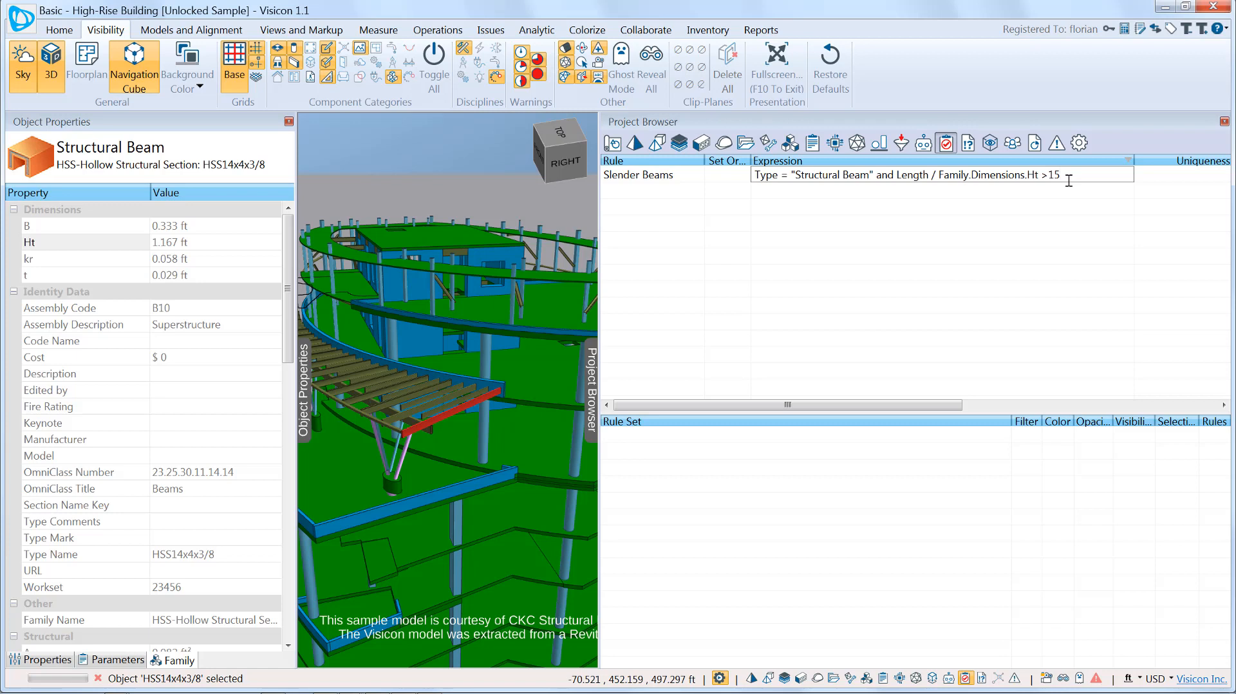
key(Return)
Set the Pass color of the Slender Beams rule to magenta.
drag(935, 408, 1150, 421)
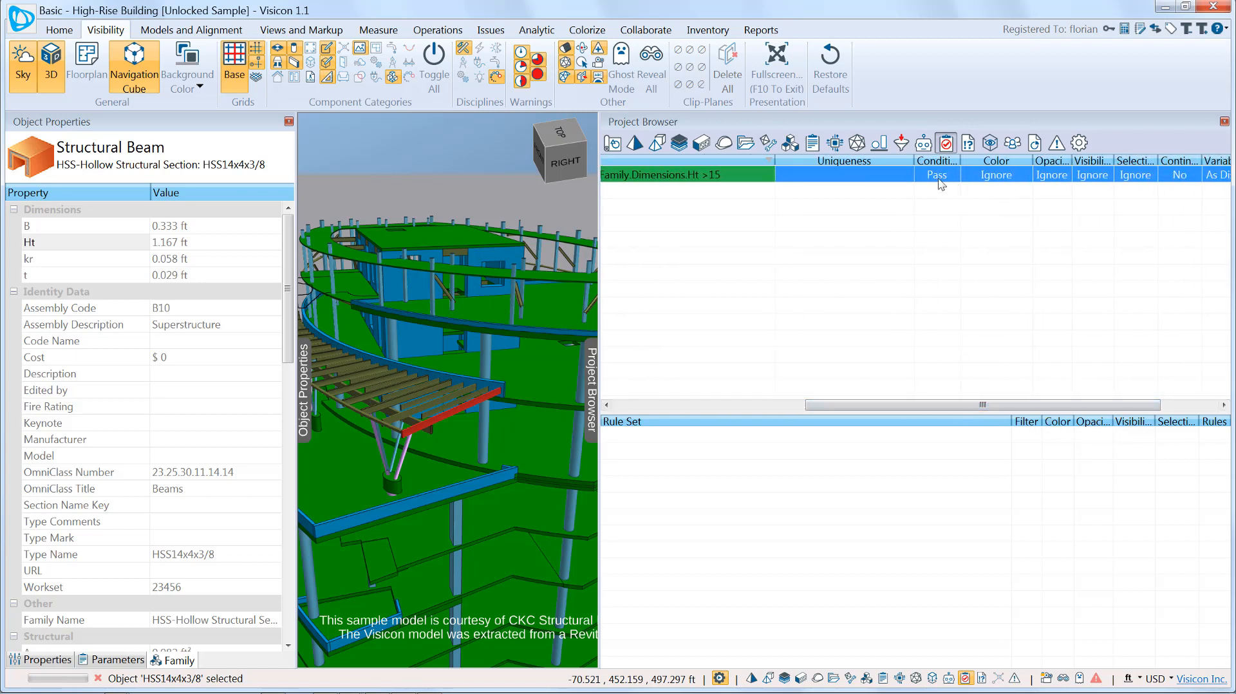
click(1008, 175)
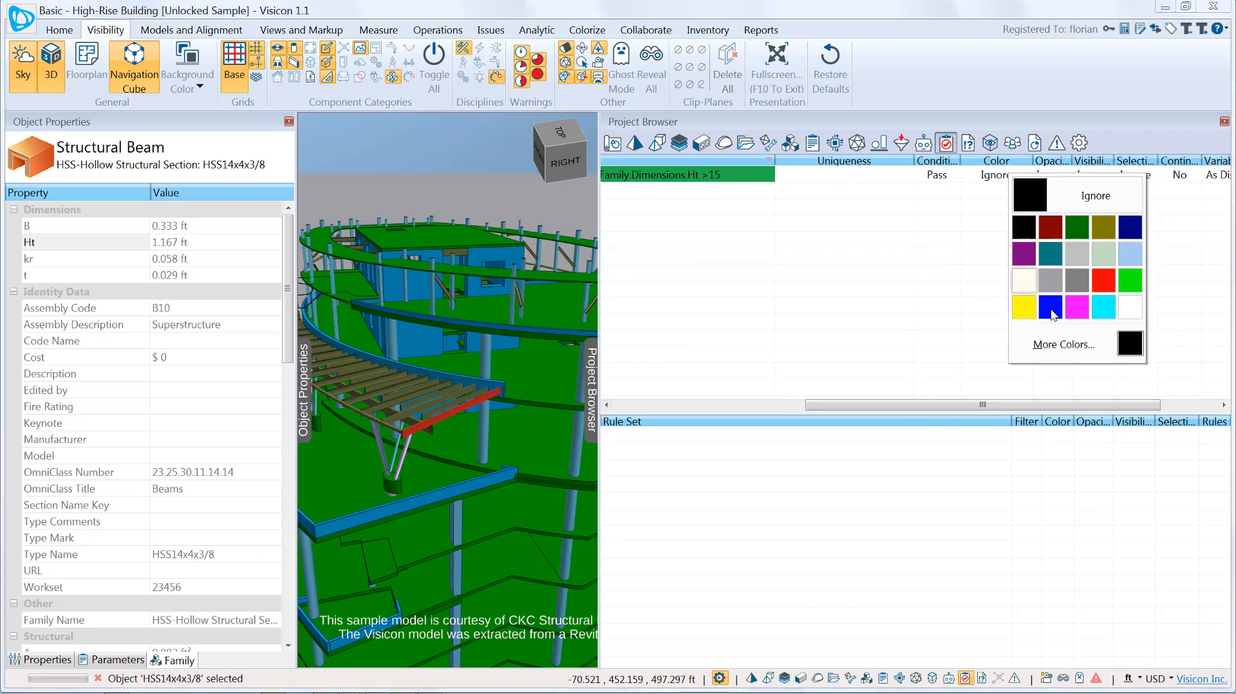
click(1083, 313)
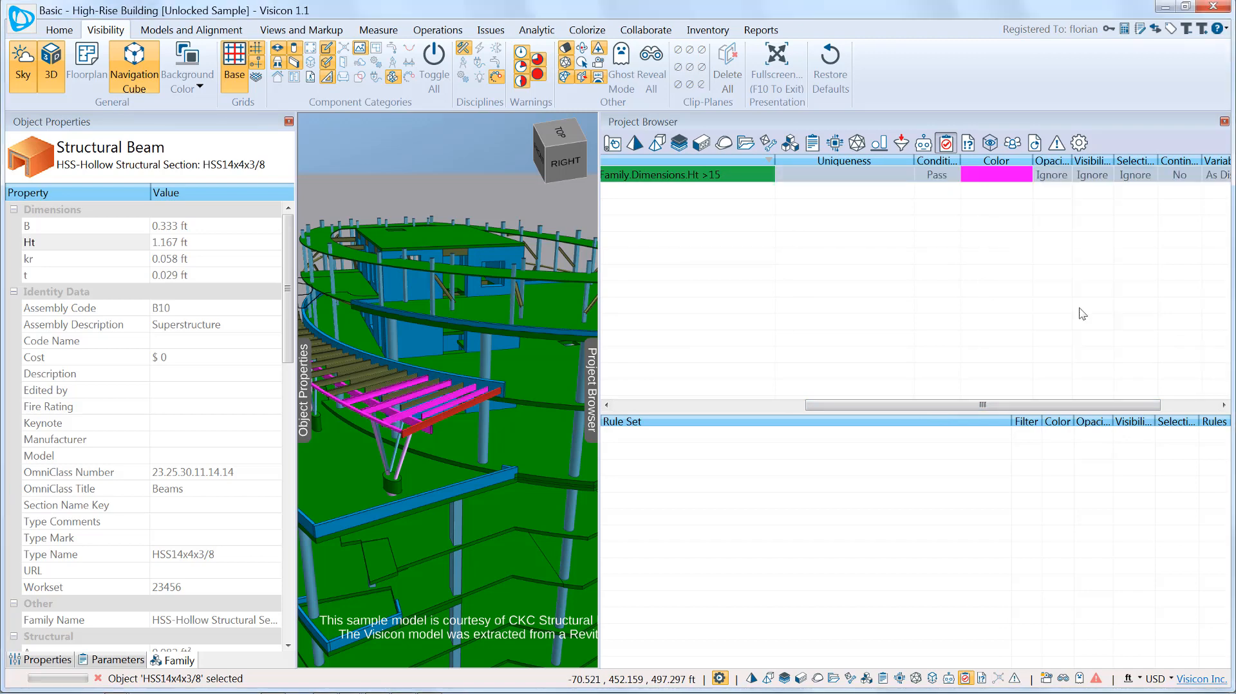
Switch the Slender Beams rule to its Fail condition and color the failing objects light gray.
click(946, 180)
click(947, 181)
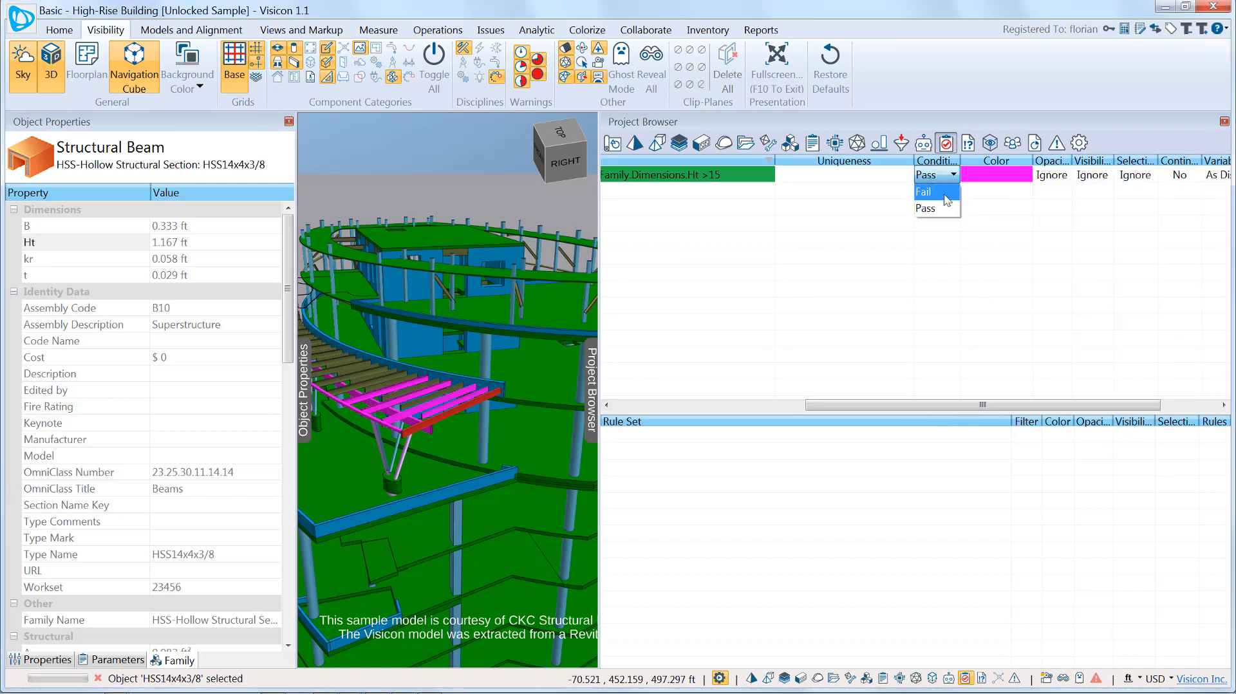
click(943, 194)
click(1010, 175)
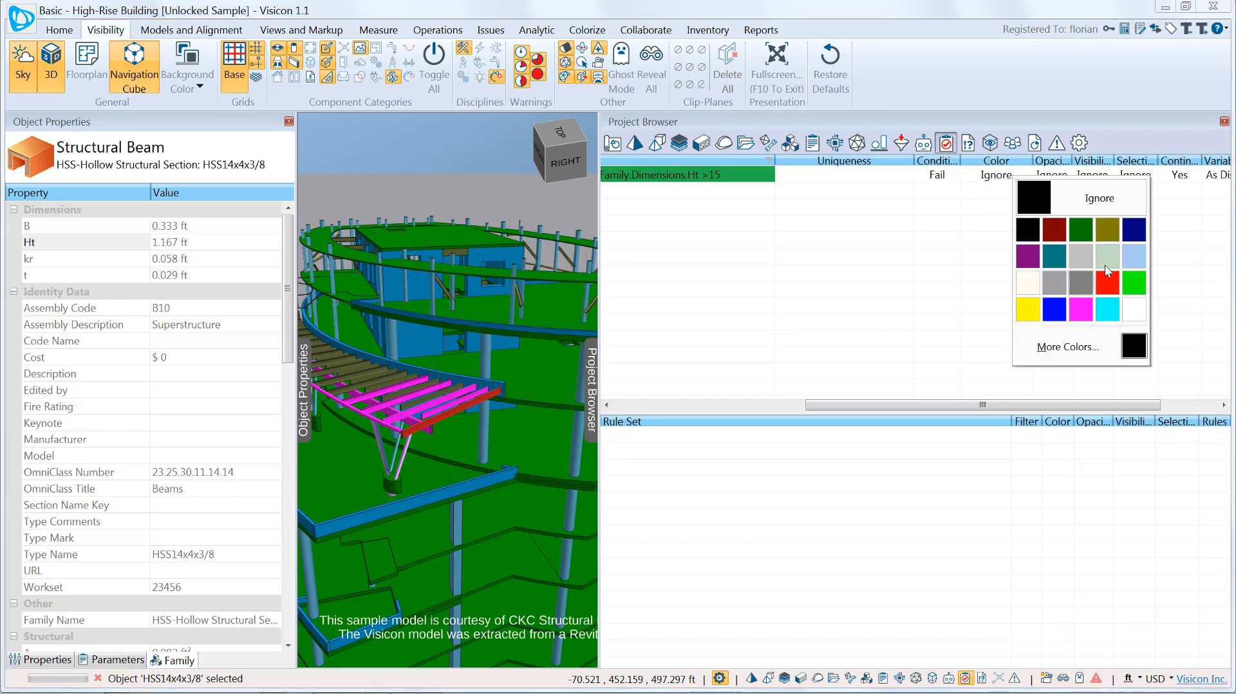
click(1080, 258)
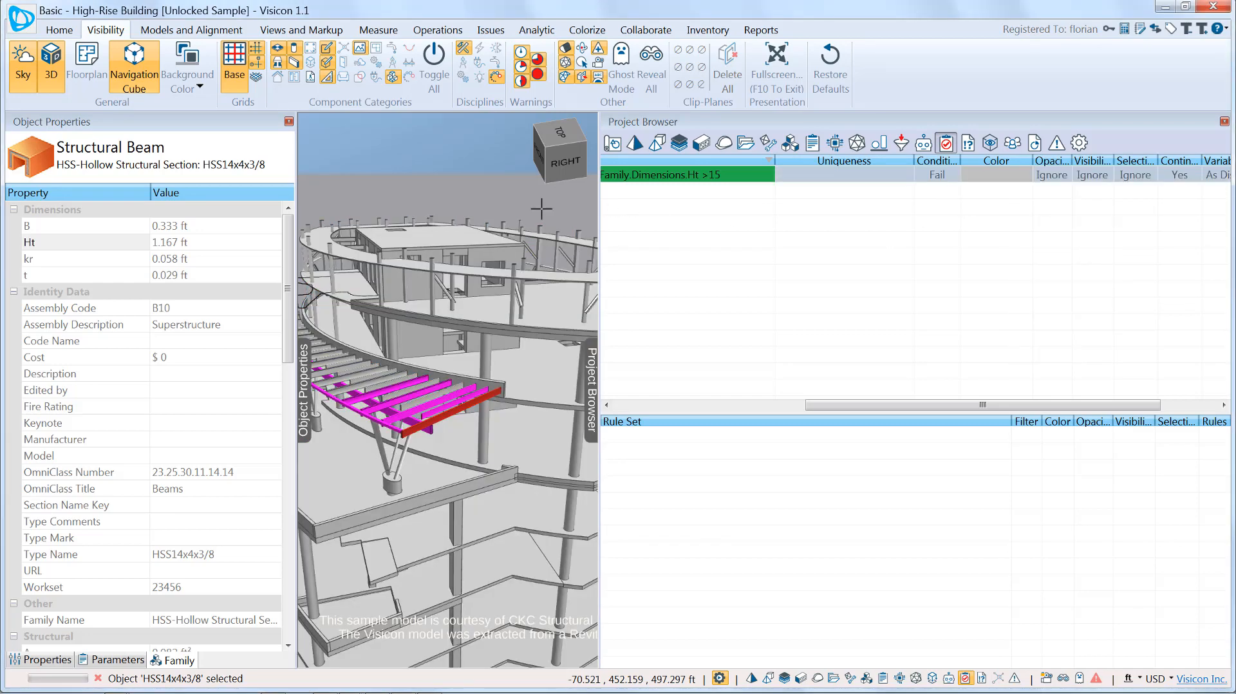
Inspect the magenta canopy beams, then change the slenderness limit in the Slender Beams expression to >10.
middle_drag(426, 412, 423, 438)
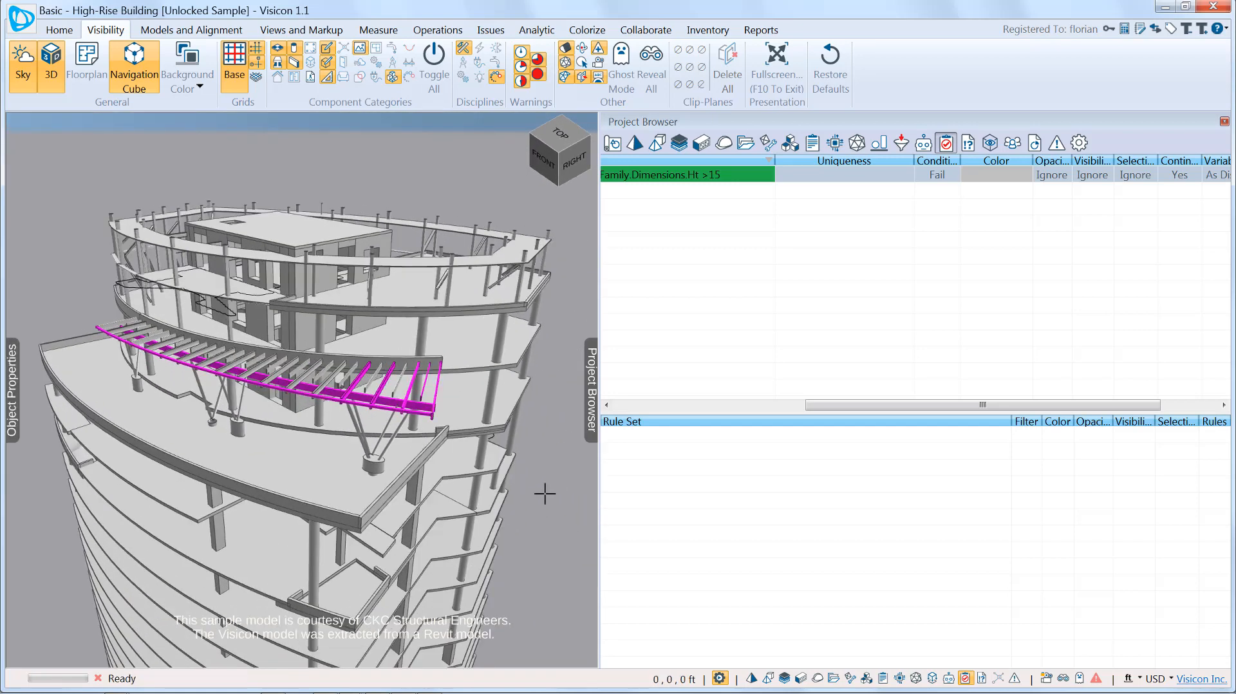
middle_drag(546, 495, 552, 577)
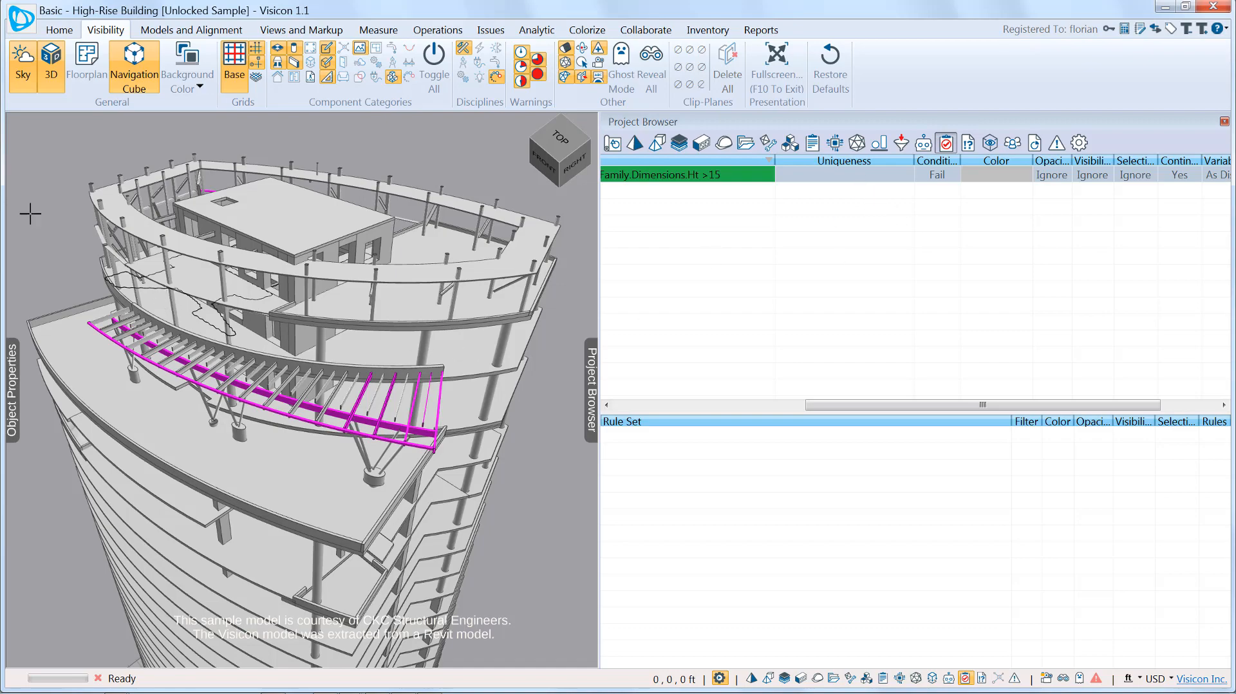
middle_drag(31, 215, 777, 196)
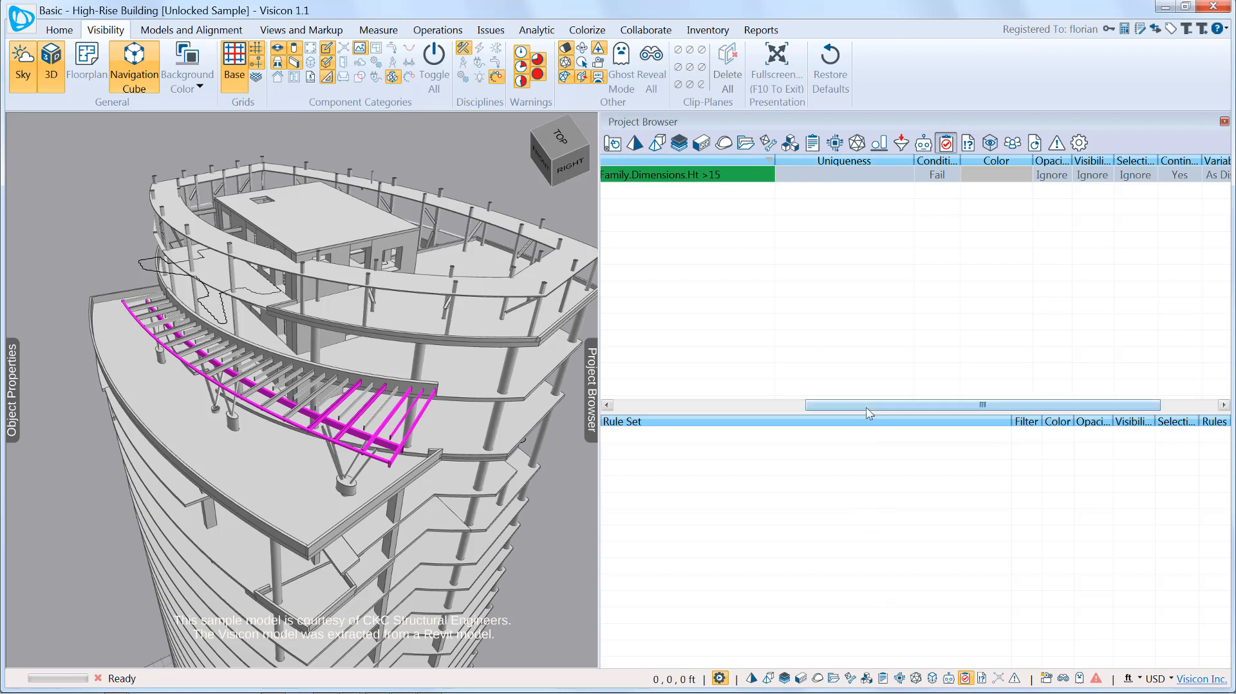
click(802, 405)
drag(802, 404, 694, 405)
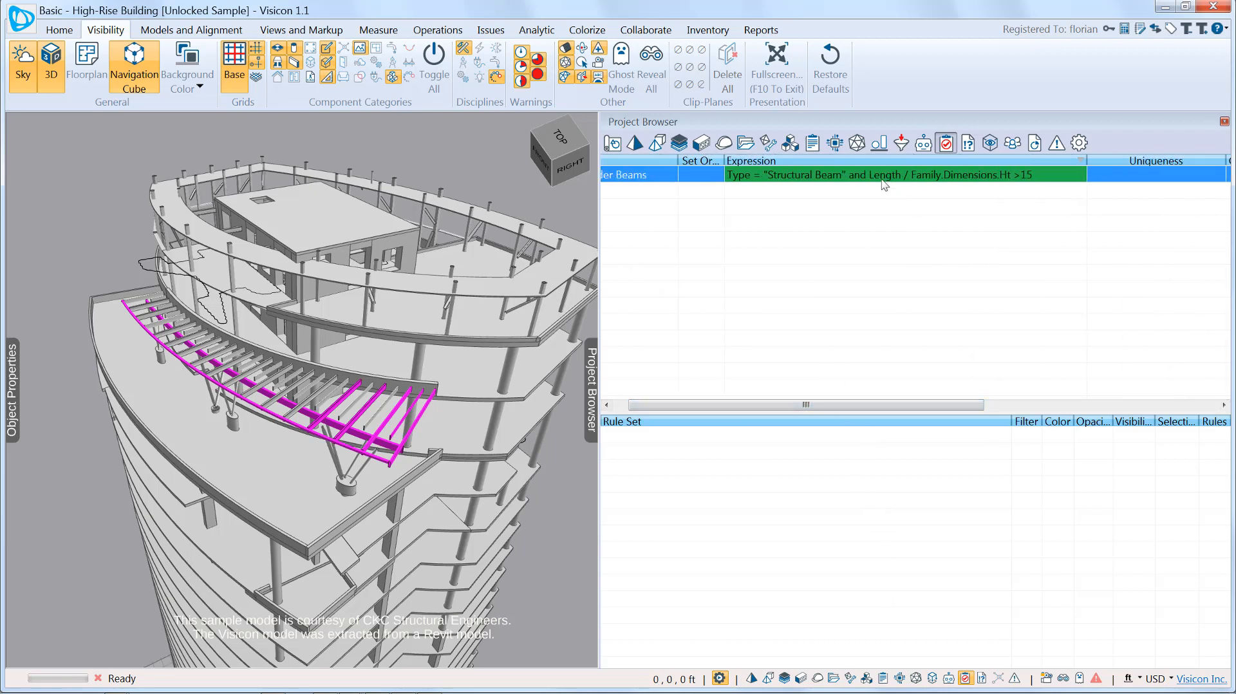
click(1024, 175)
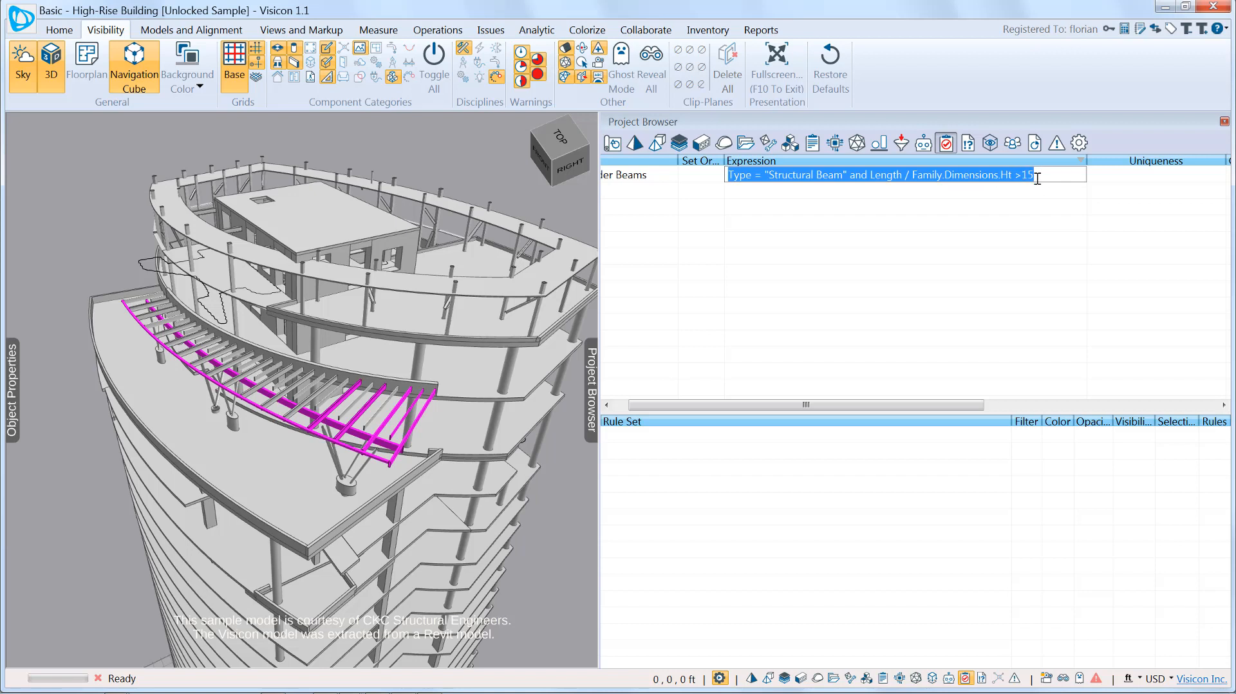
click(1037, 179)
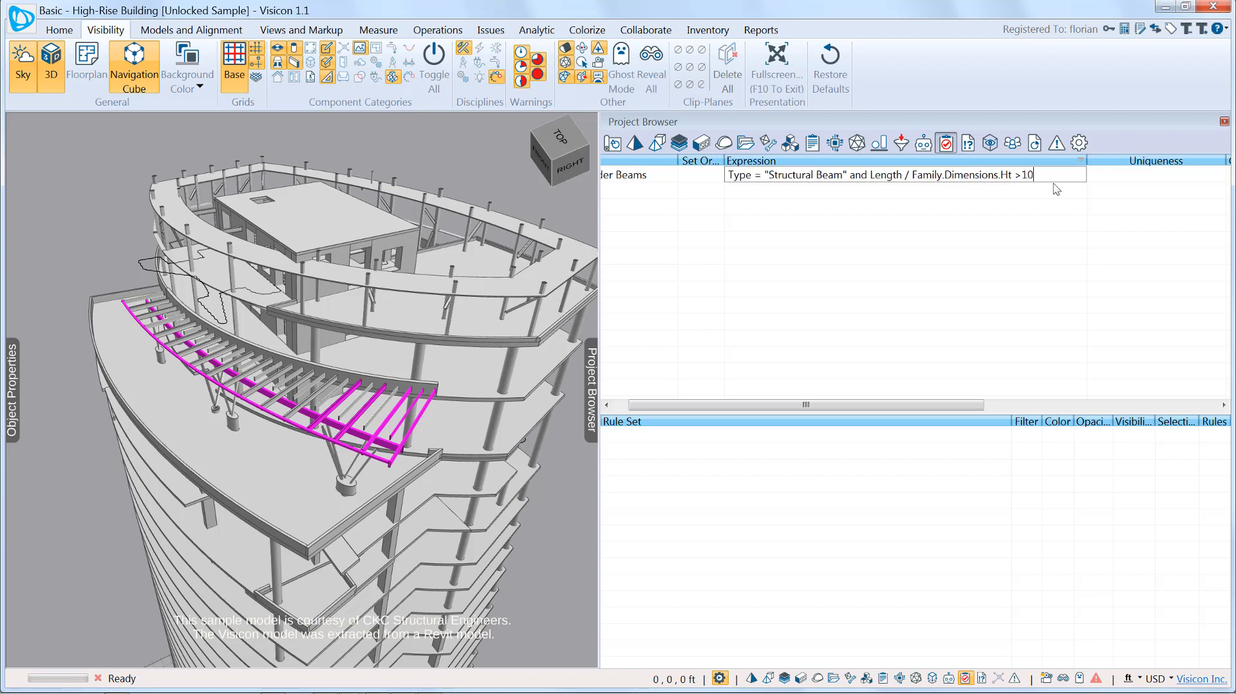
key(Return)
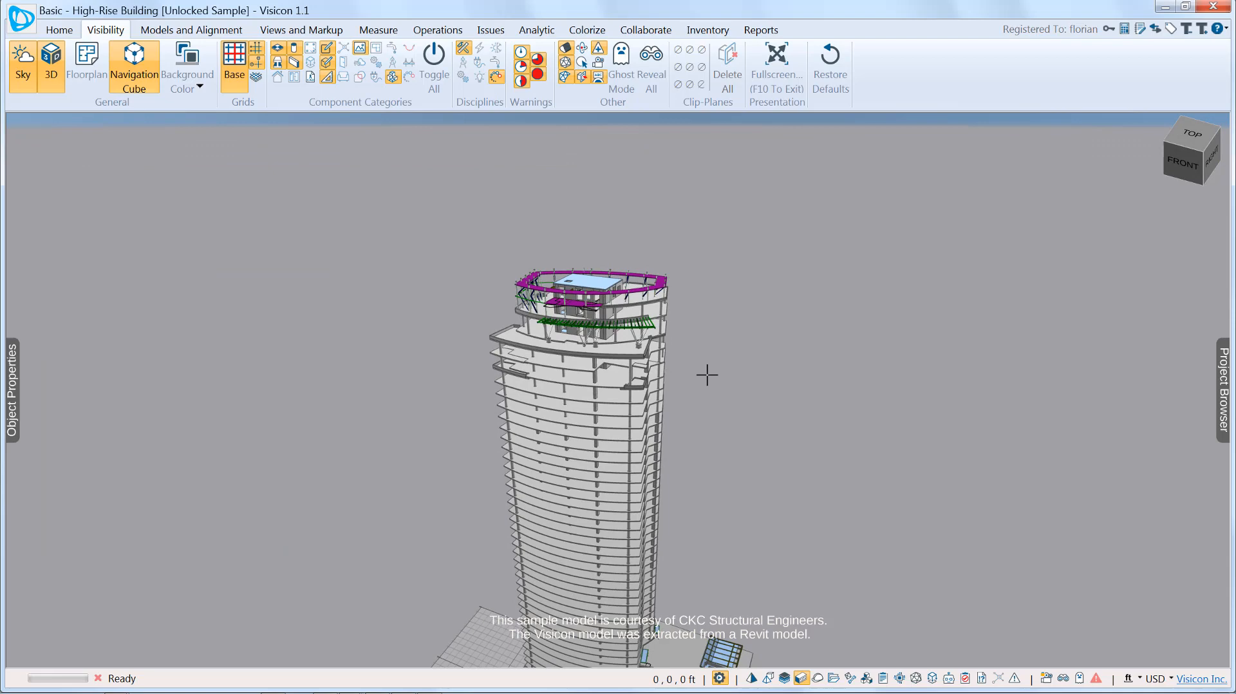
Show the saved rules and rule sets of the high-rise project.
click(1226, 412)
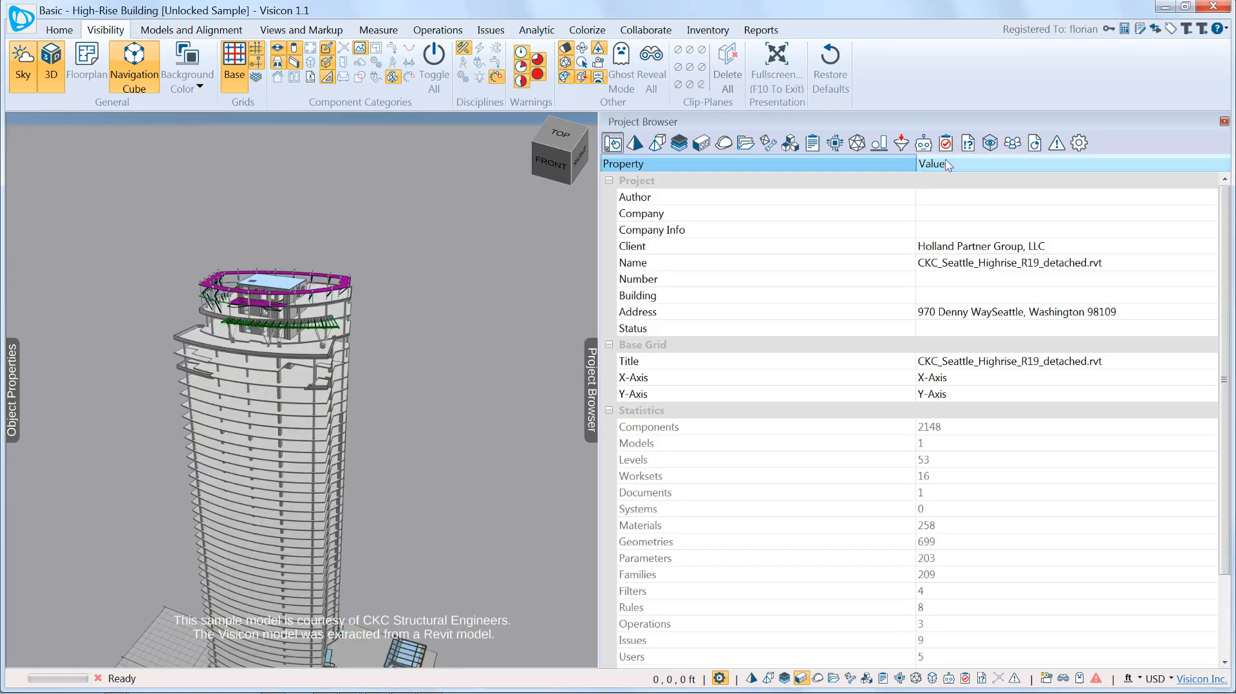
click(945, 143)
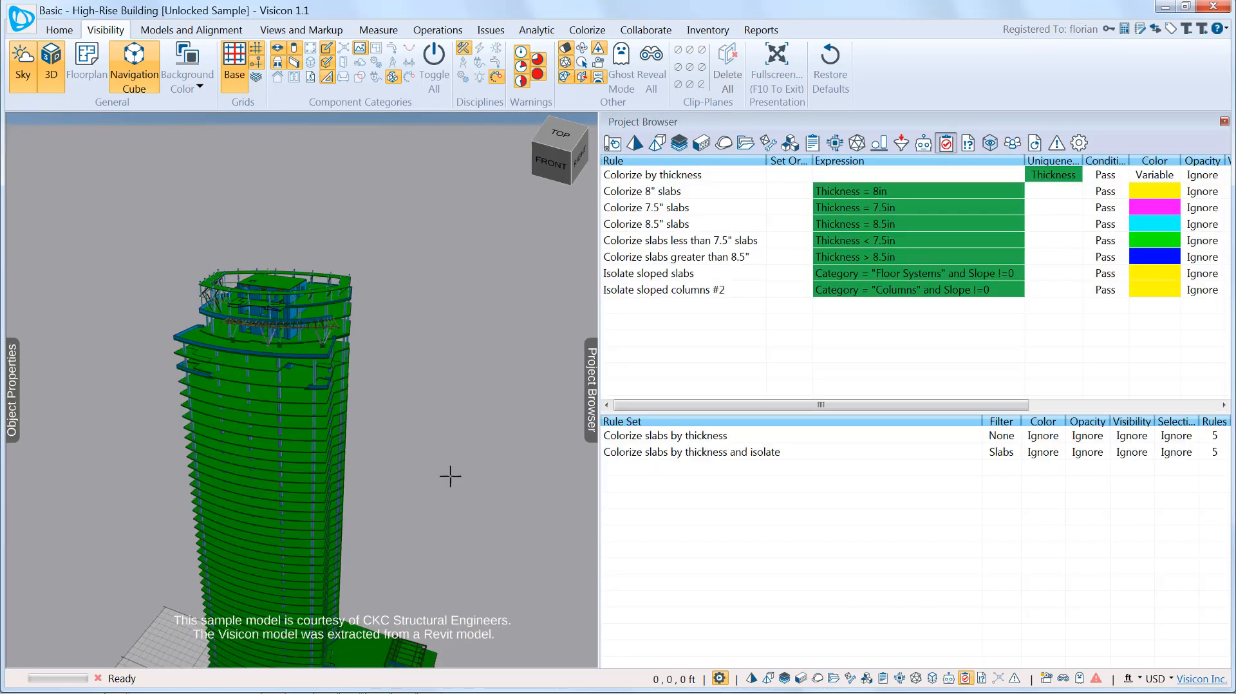
Apply the Colorize by thickness rule to the high-rise and examine the slab colors on the tower's upper floors.
middle_drag(414, 489, 433, 428)
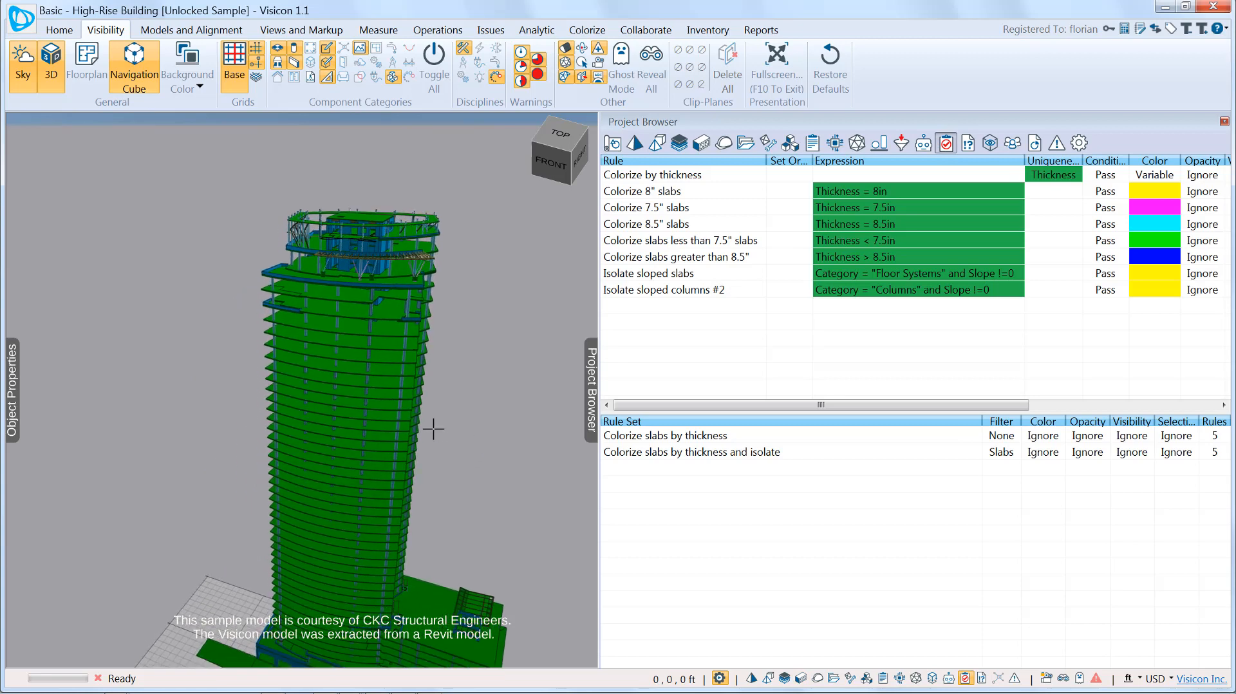
drag(348, 417, 317, 437)
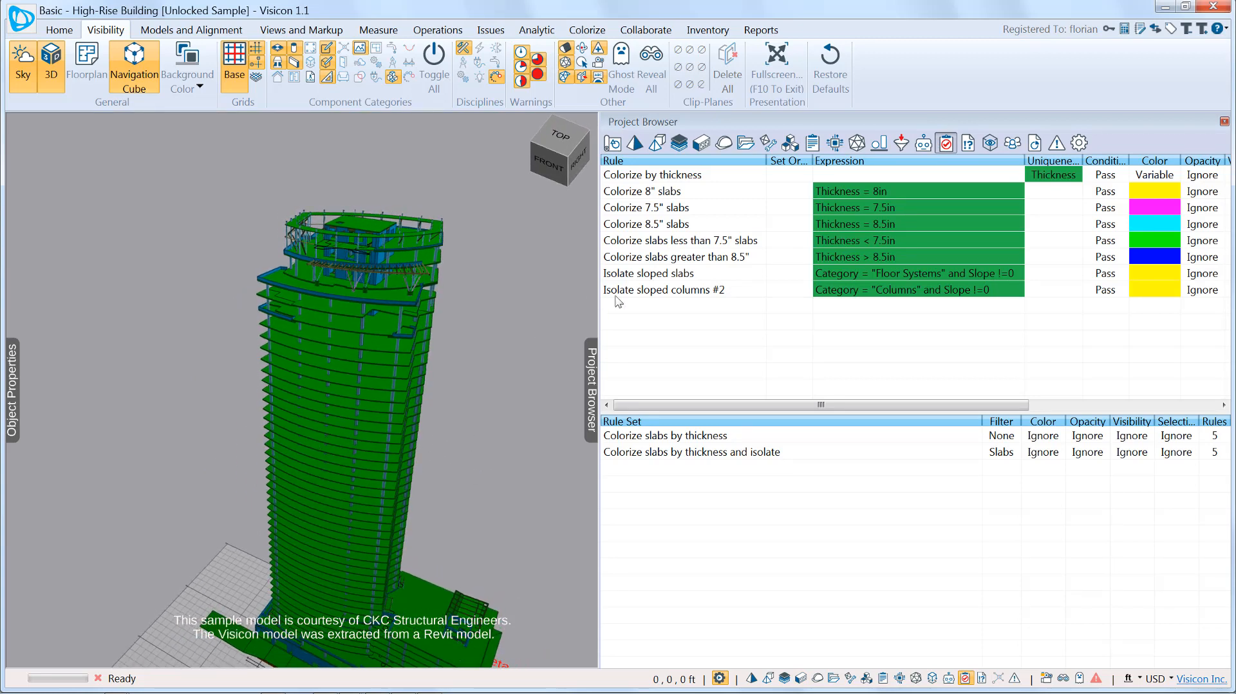
click(726, 176)
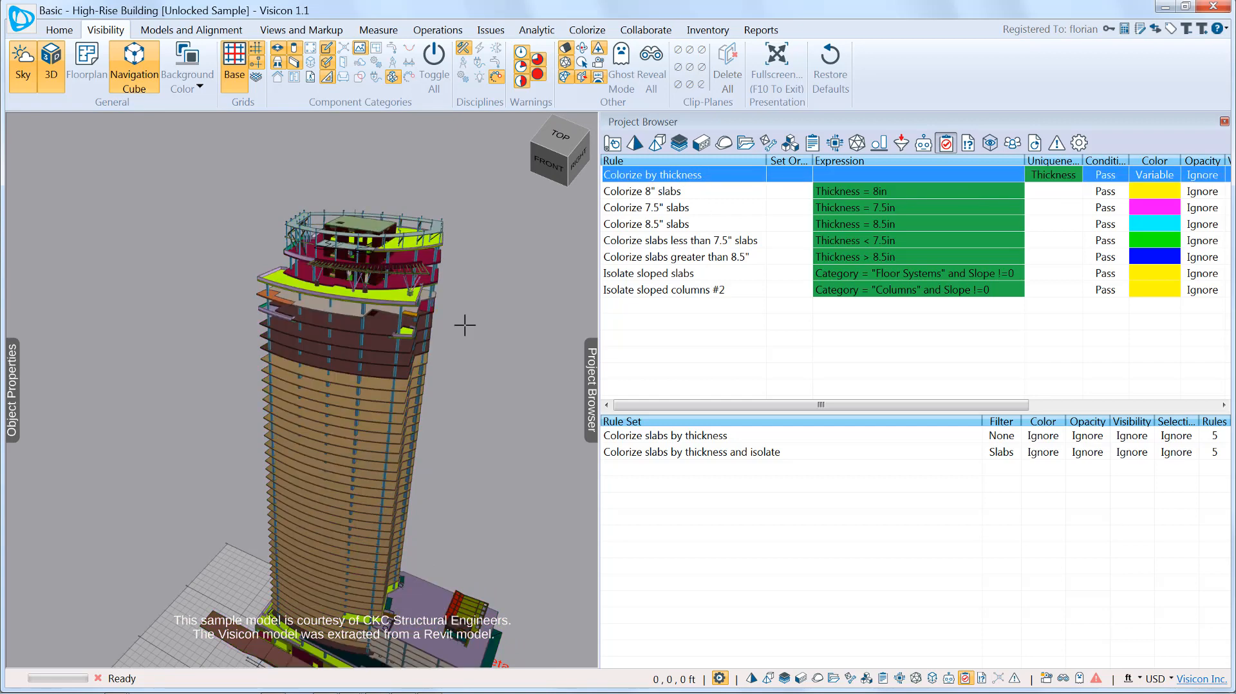
drag(402, 377, 425, 373)
scroll(404, 399, up, 4)
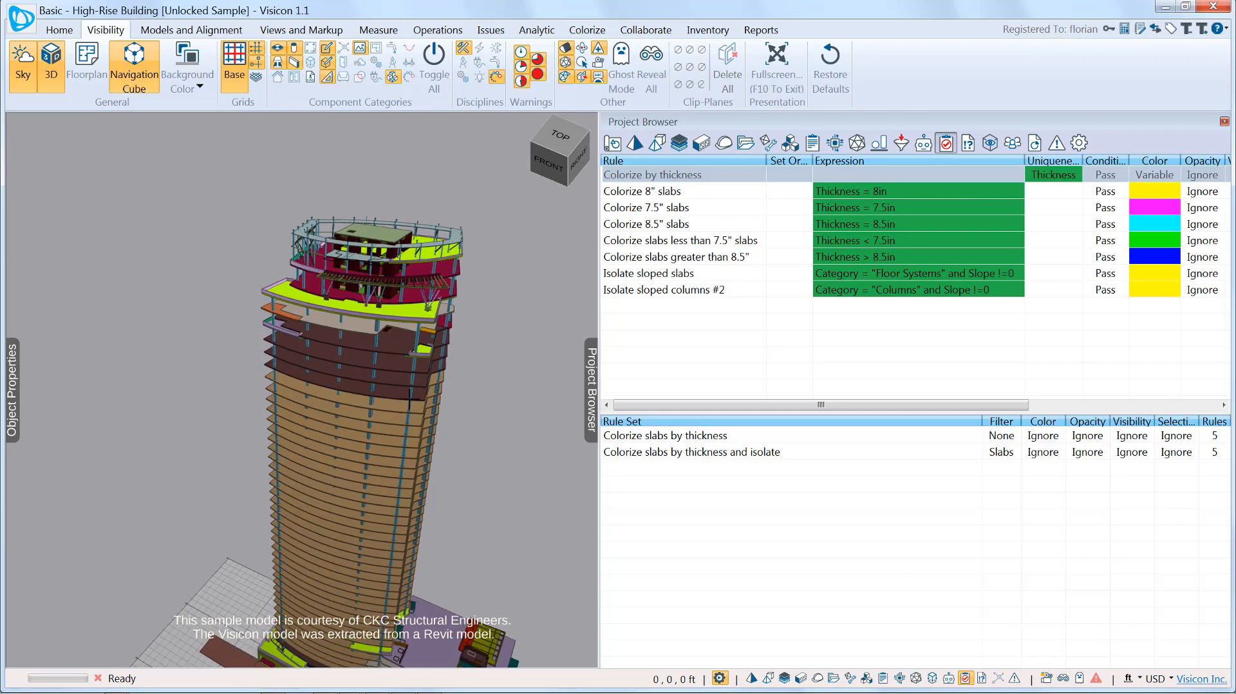
middle_drag(377, 385, 342, 374)
Preview the individual thickness rules one at a time: 8", 7.5", 8.5", less than 7.5", and greater than 8.5" slabs.
click(819, 195)
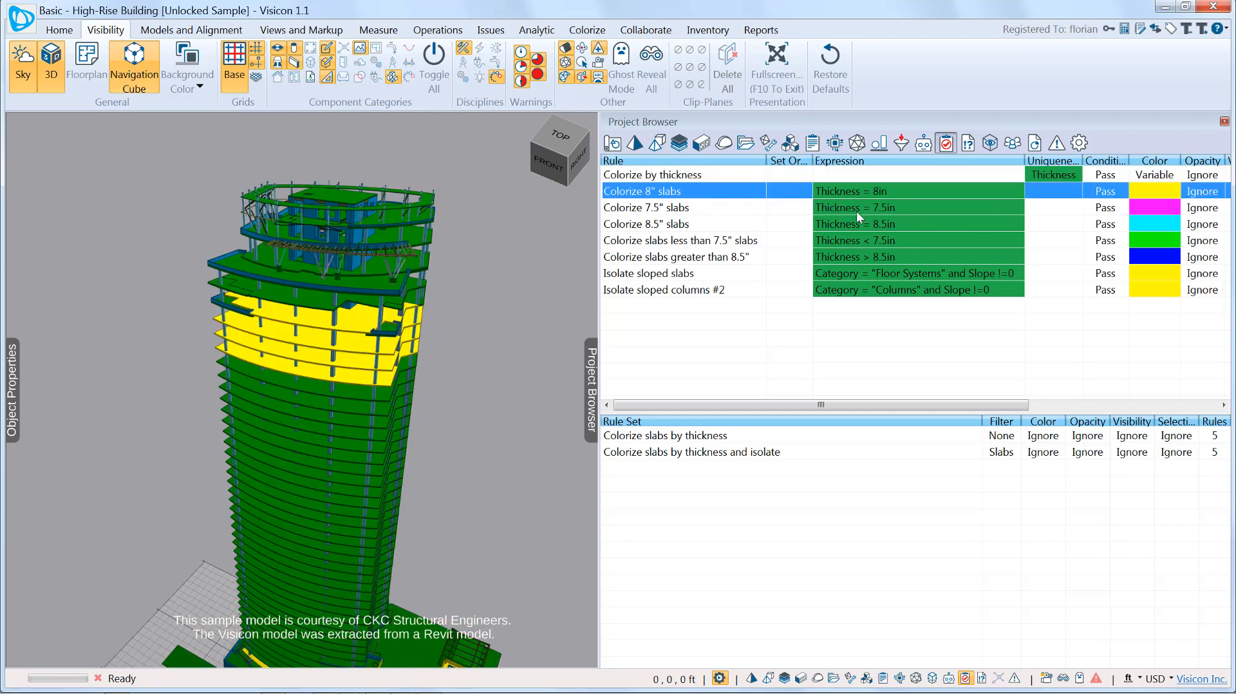
click(917, 207)
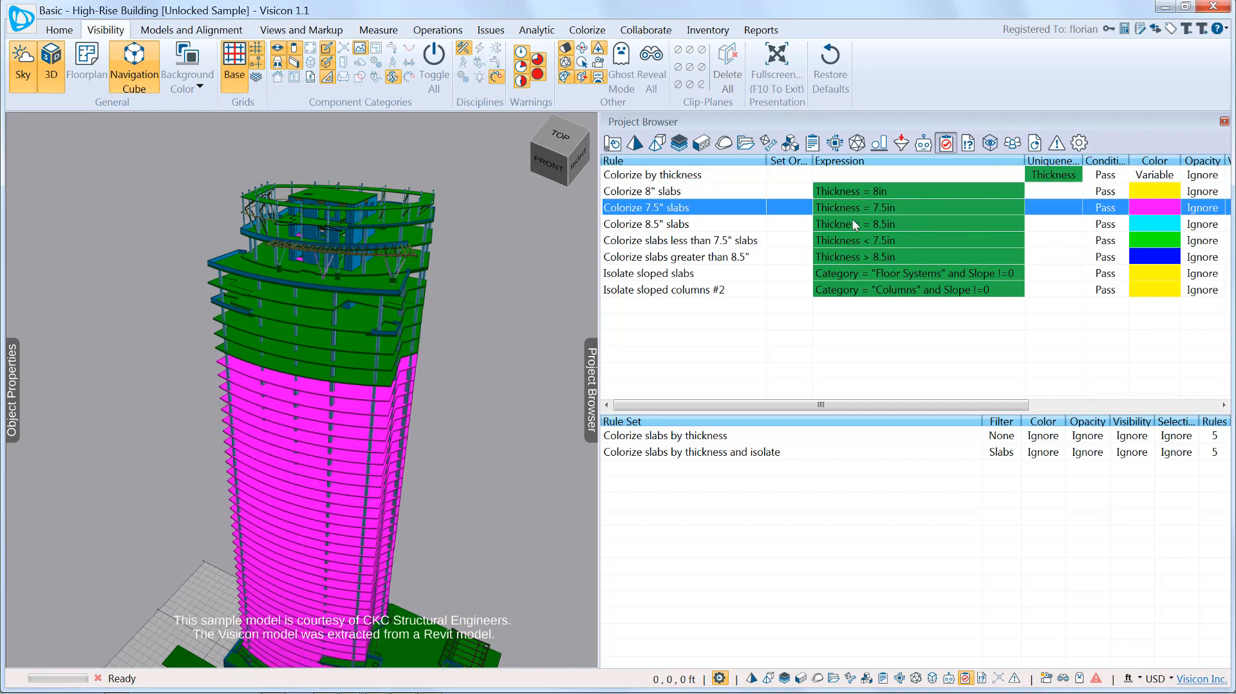
click(929, 222)
click(930, 244)
click(928, 260)
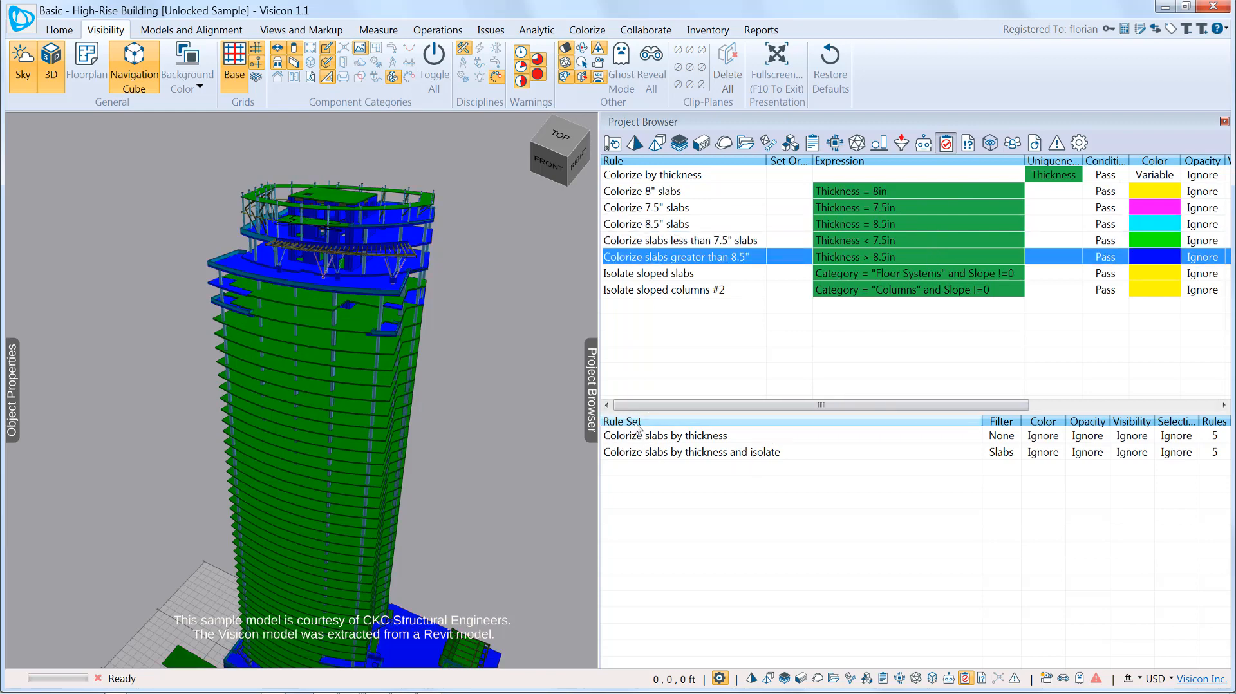
Apply the Colorize slabs by thickness rule set, compare it with the Colorize 8.5" slabs rule alone, and inspect the whole tower under the set.
click(657, 437)
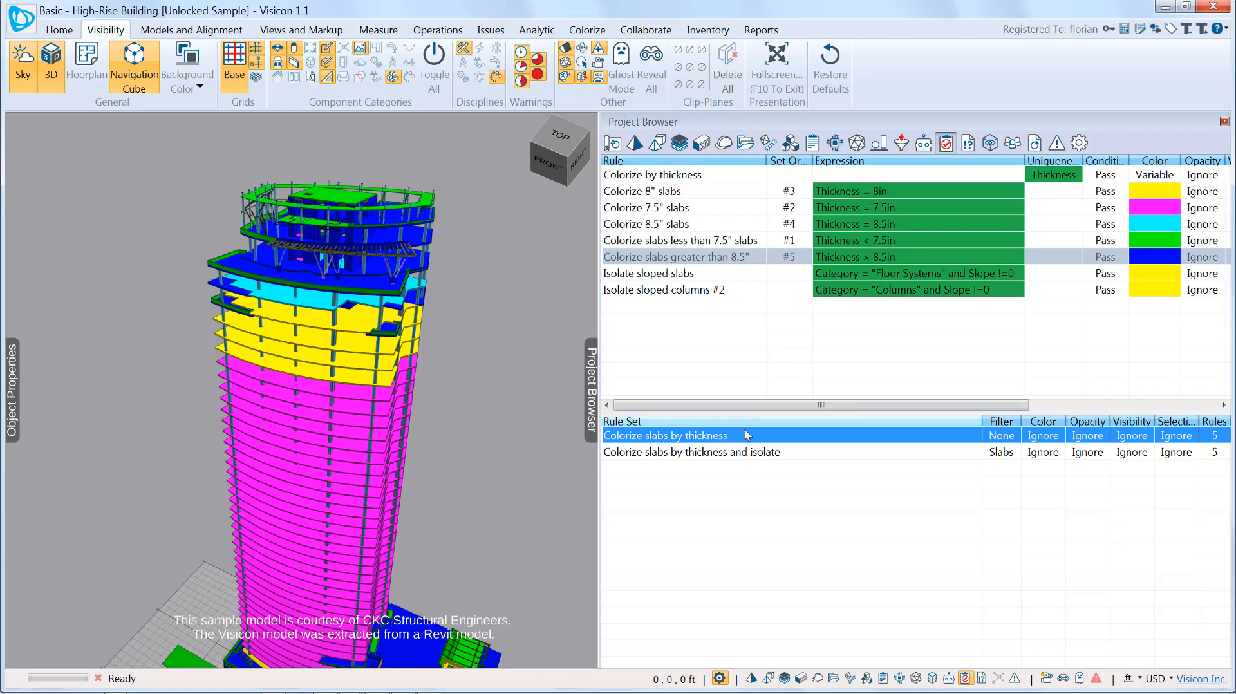
click(687, 224)
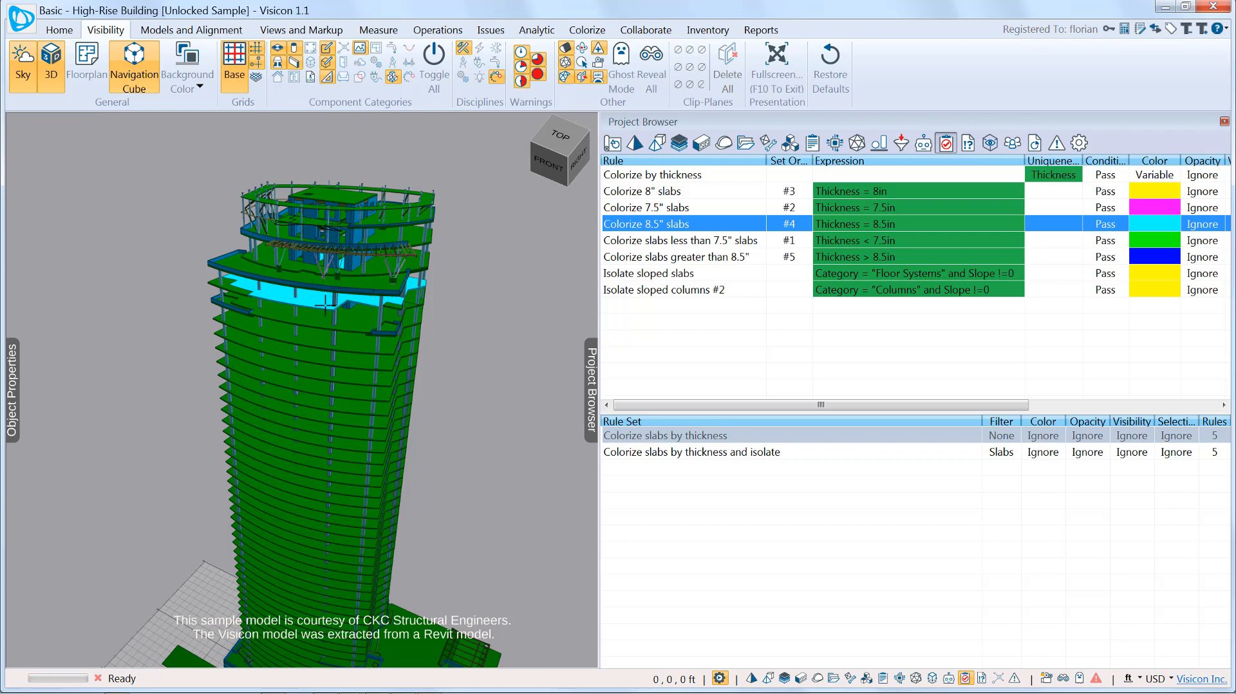
click(666, 438)
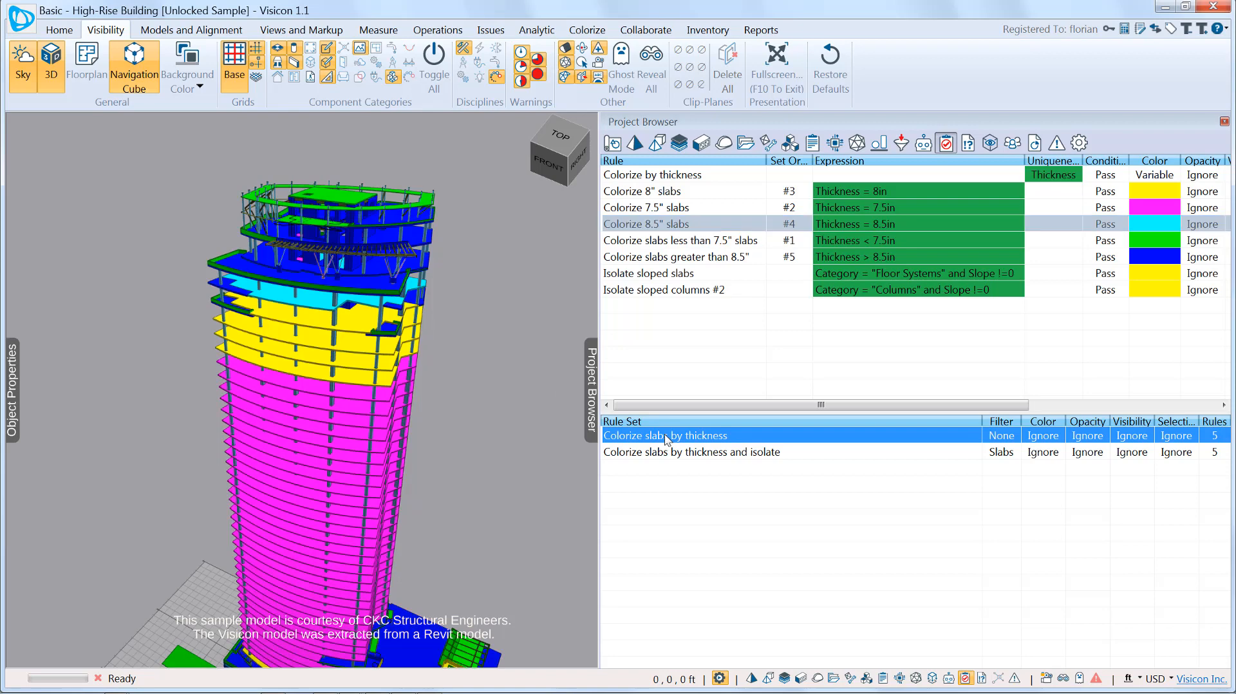
middle_drag(510, 482, 499, 375)
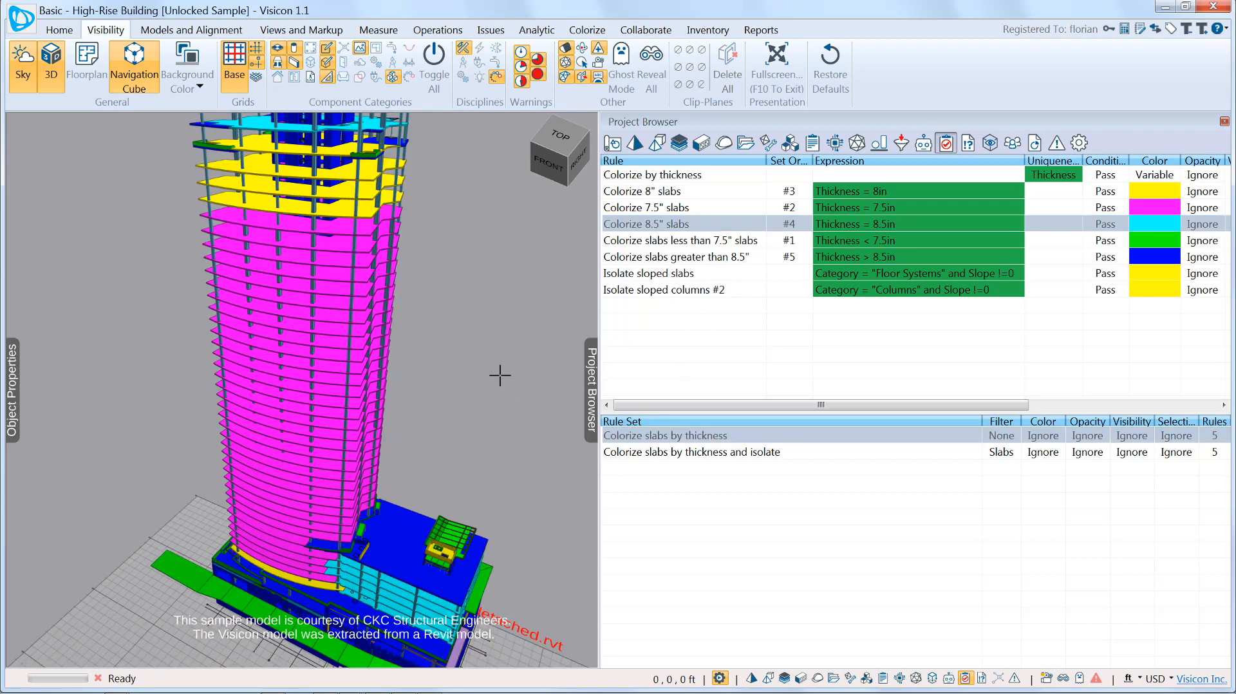
scroll(499, 374, down, 5)
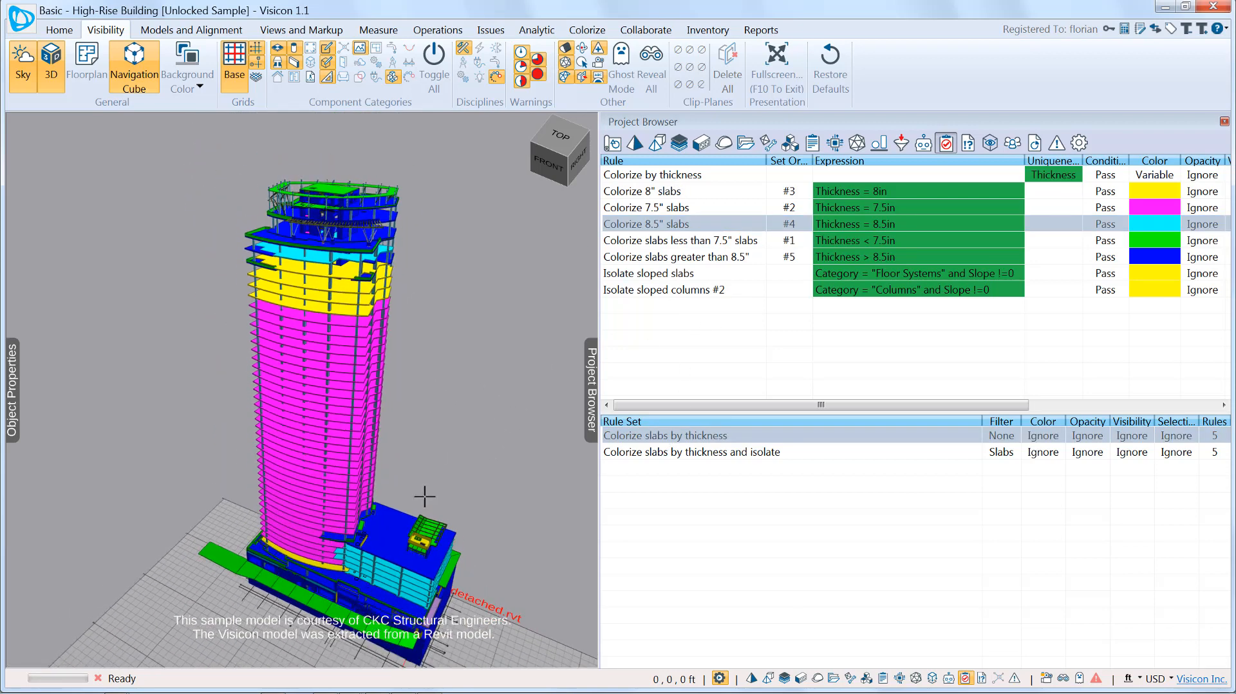
drag(424, 496, 359, 474)
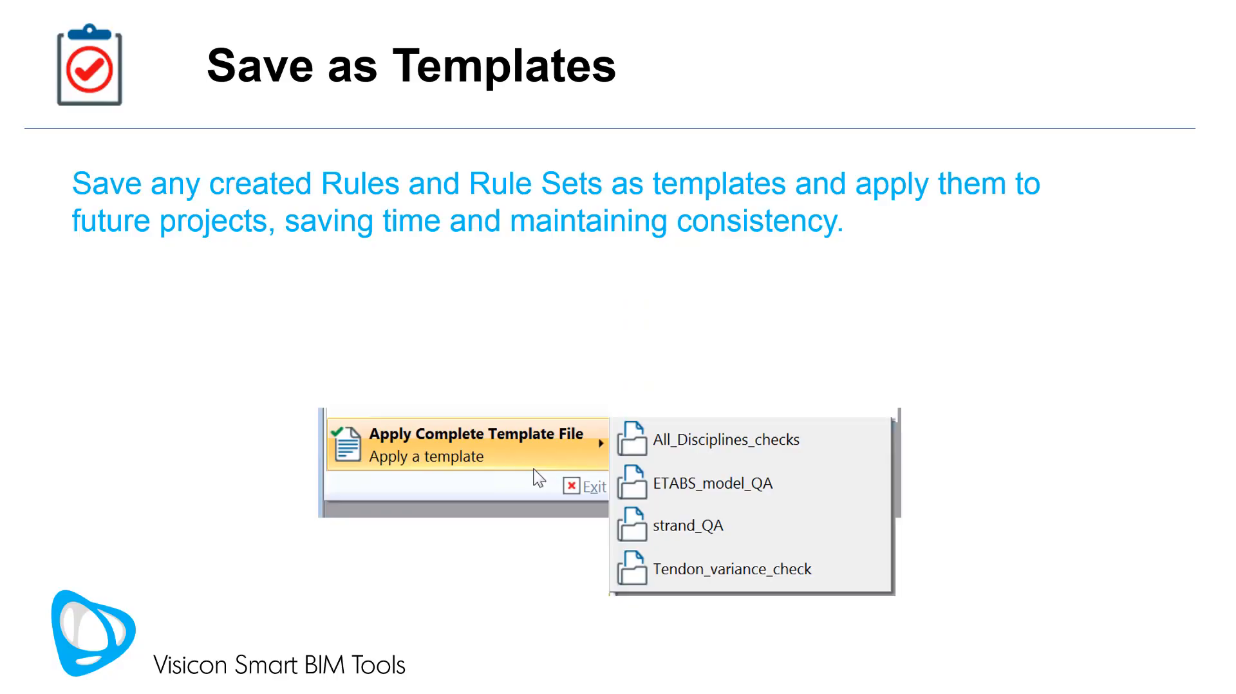